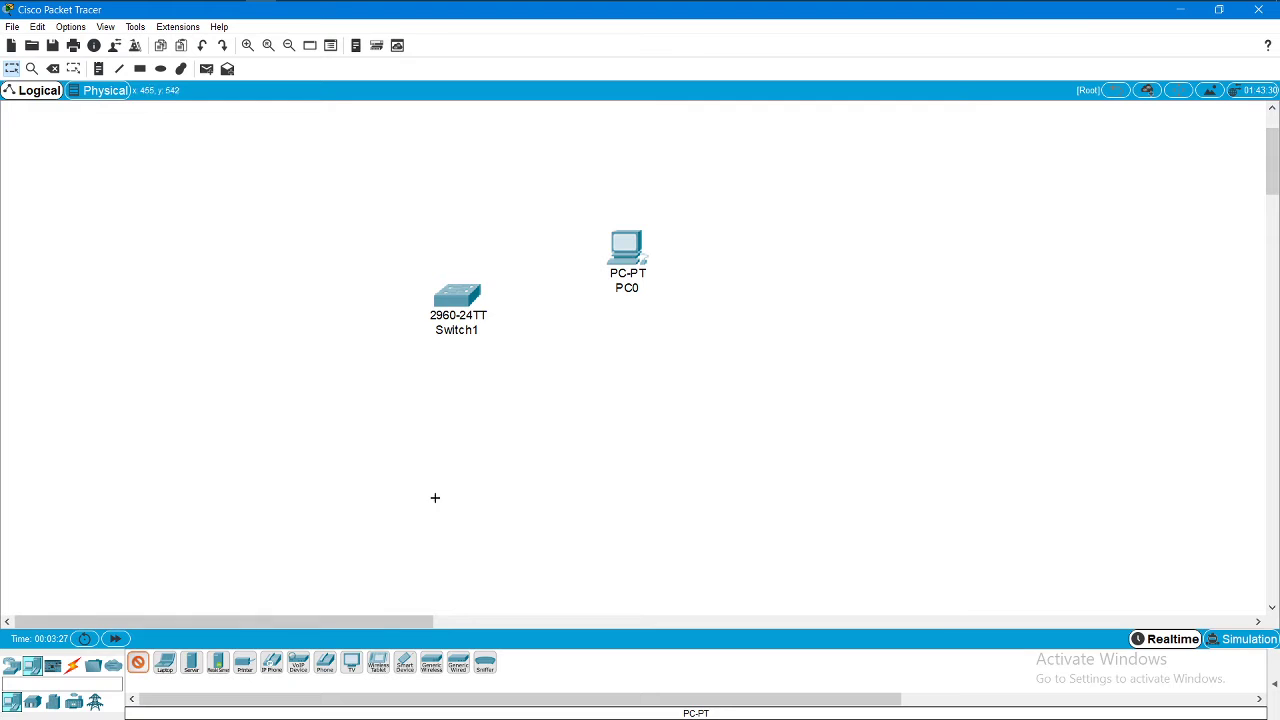
Step: Place a second PC below PC0 and three generic servers stacked on the left
{"action": "left_click", "coordinate": [619, 377]}
{"action": "left_click", "coordinate": [191, 664]}
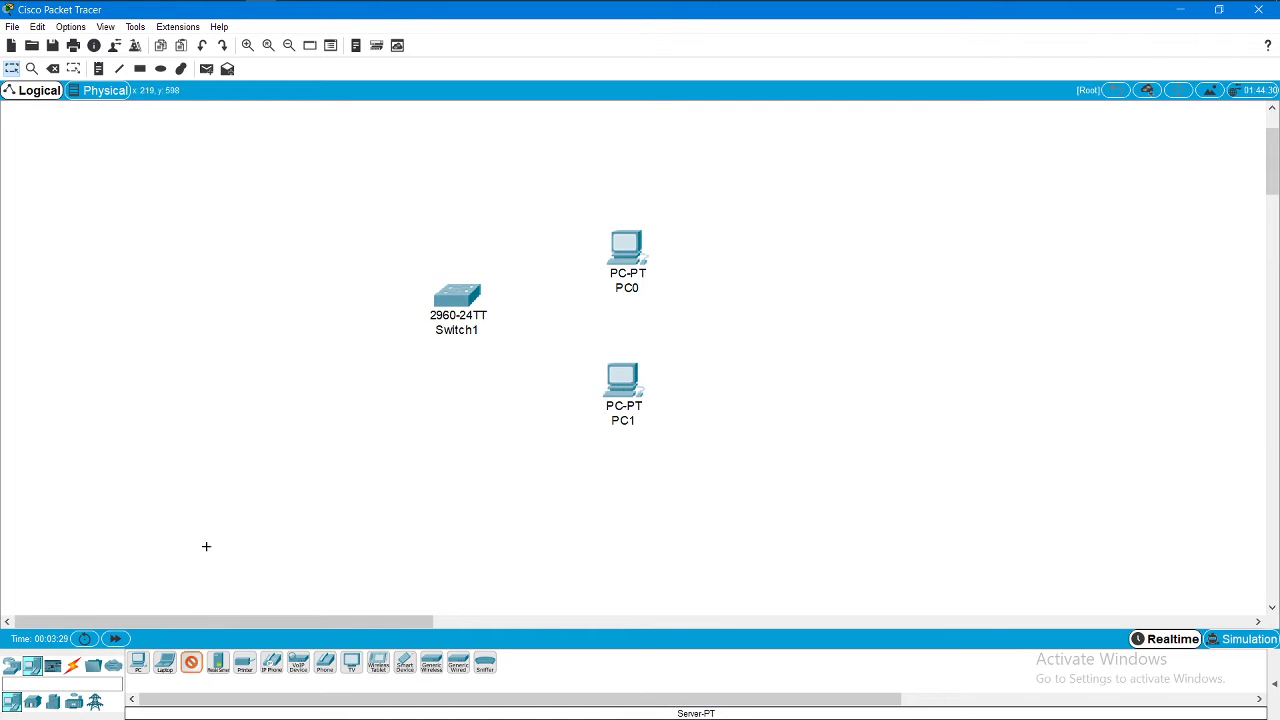
{"action": "left_click", "coordinate": [214, 218]}
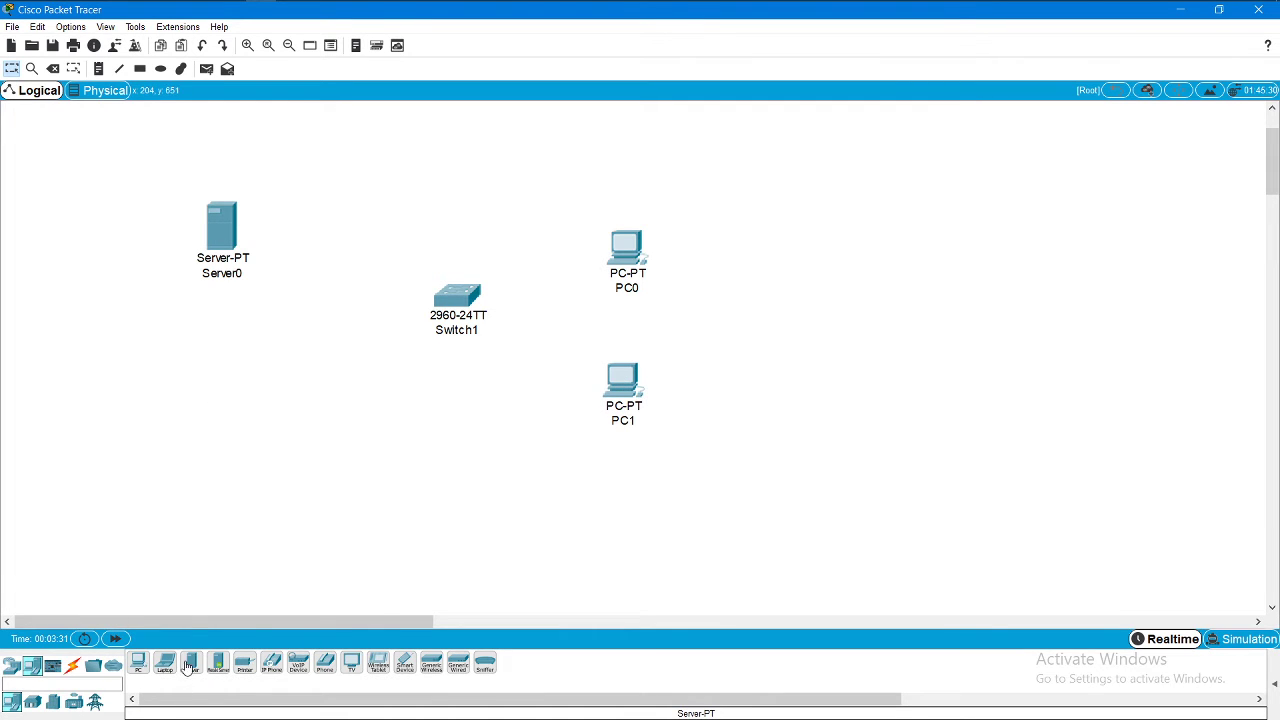
{"action": "left_click", "coordinate": [232, 340]}
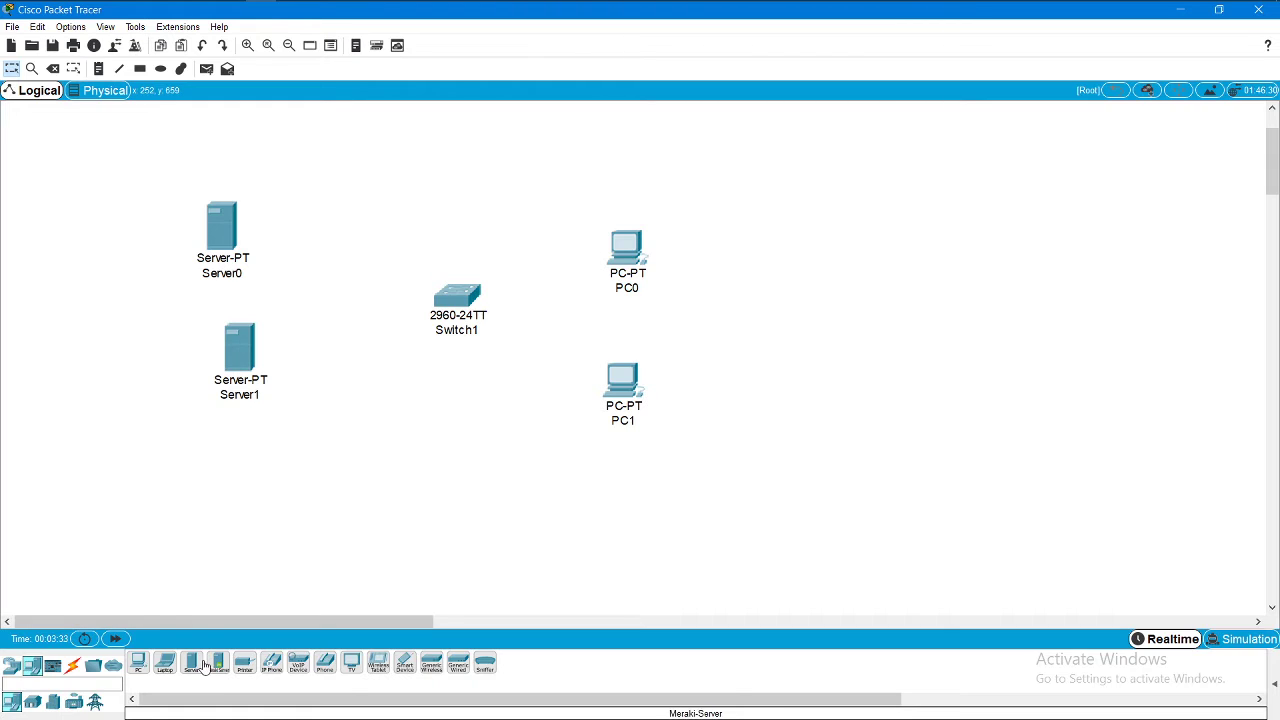
{"action": "left_click", "coordinate": [295, 455]}
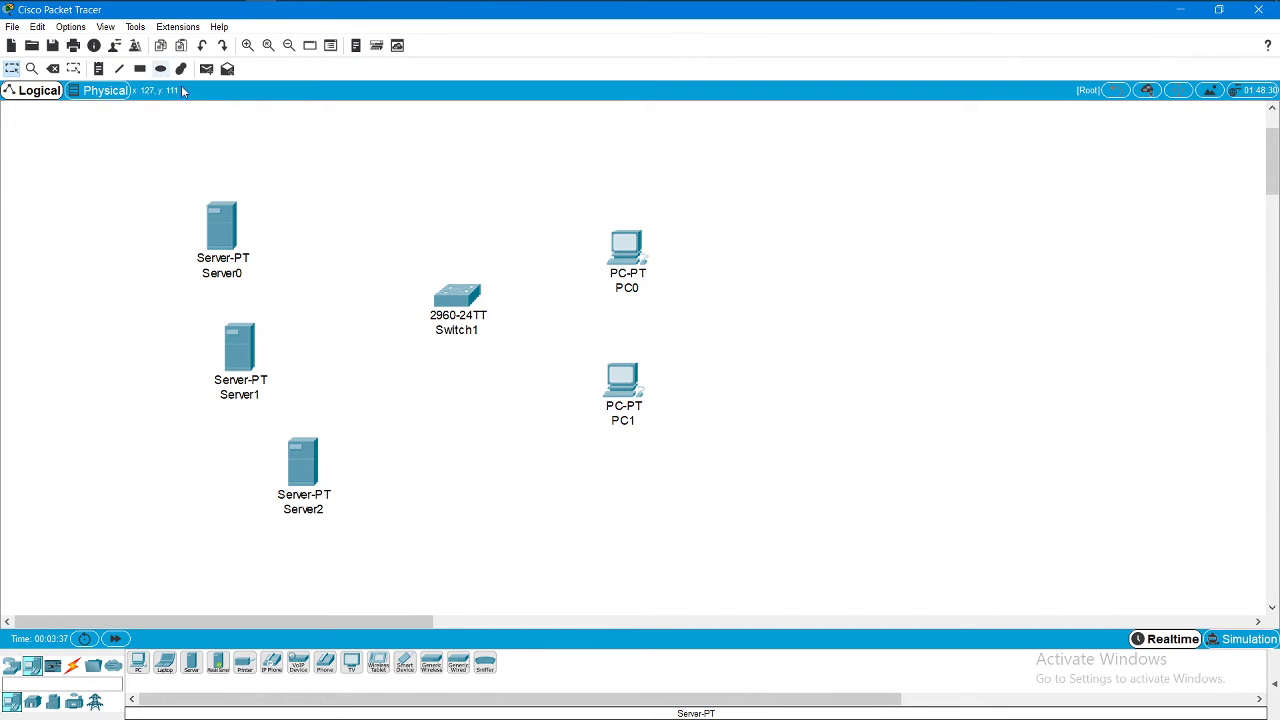
Step: Cable Server0, Server1 and Server2 FastEthernet0 to Switch1 Fa0/1, Fa0/2 and Fa0/3 with copper straight-through
{"action": "left_click", "coordinate": [72, 666]}
{"action": "left_click", "coordinate": [193, 664]}
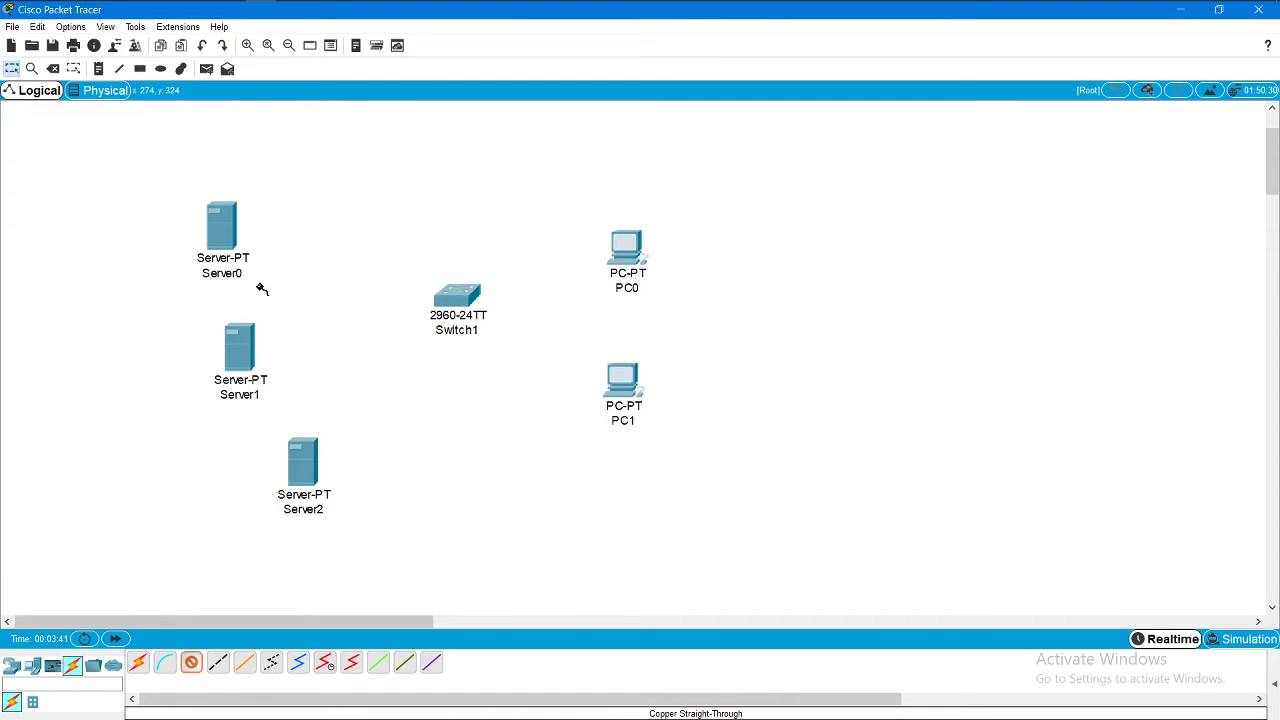
{"action": "left_click", "coordinate": [224, 226]}
{"action": "left_click", "coordinate": [282, 234]}
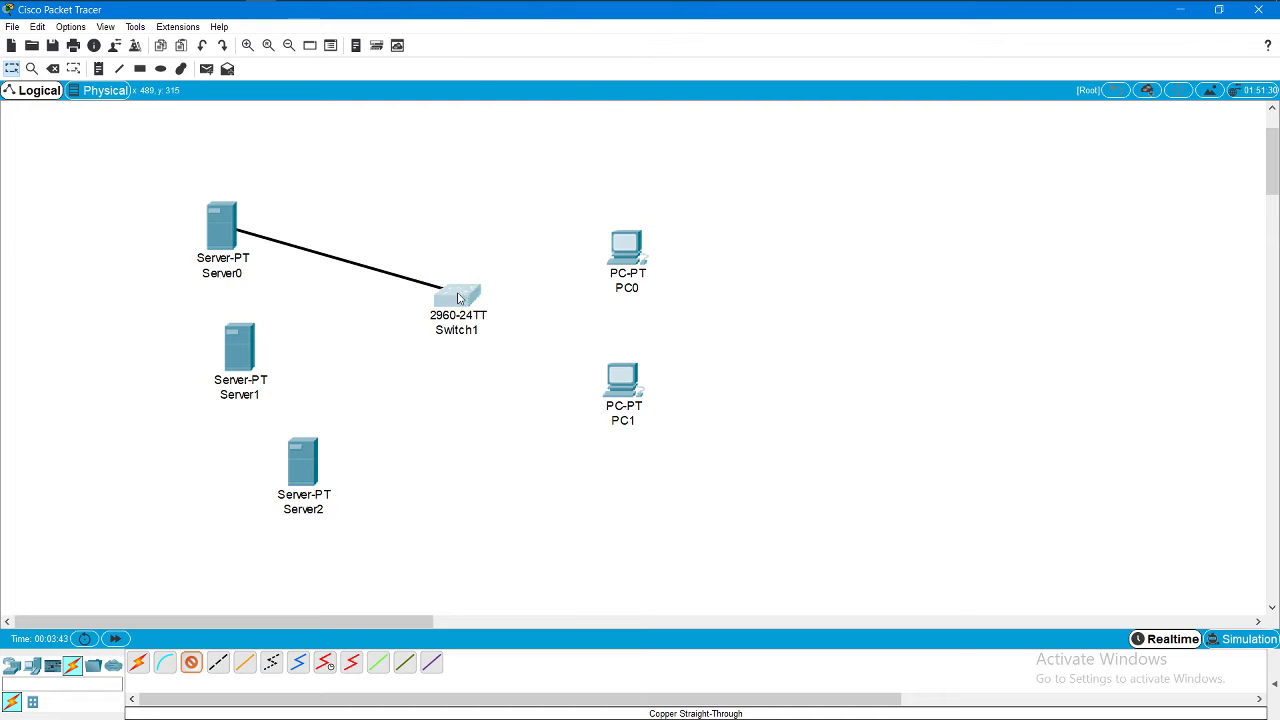
{"action": "left_click", "coordinate": [462, 294]}
{"action": "left_click", "coordinate": [512, 26]}
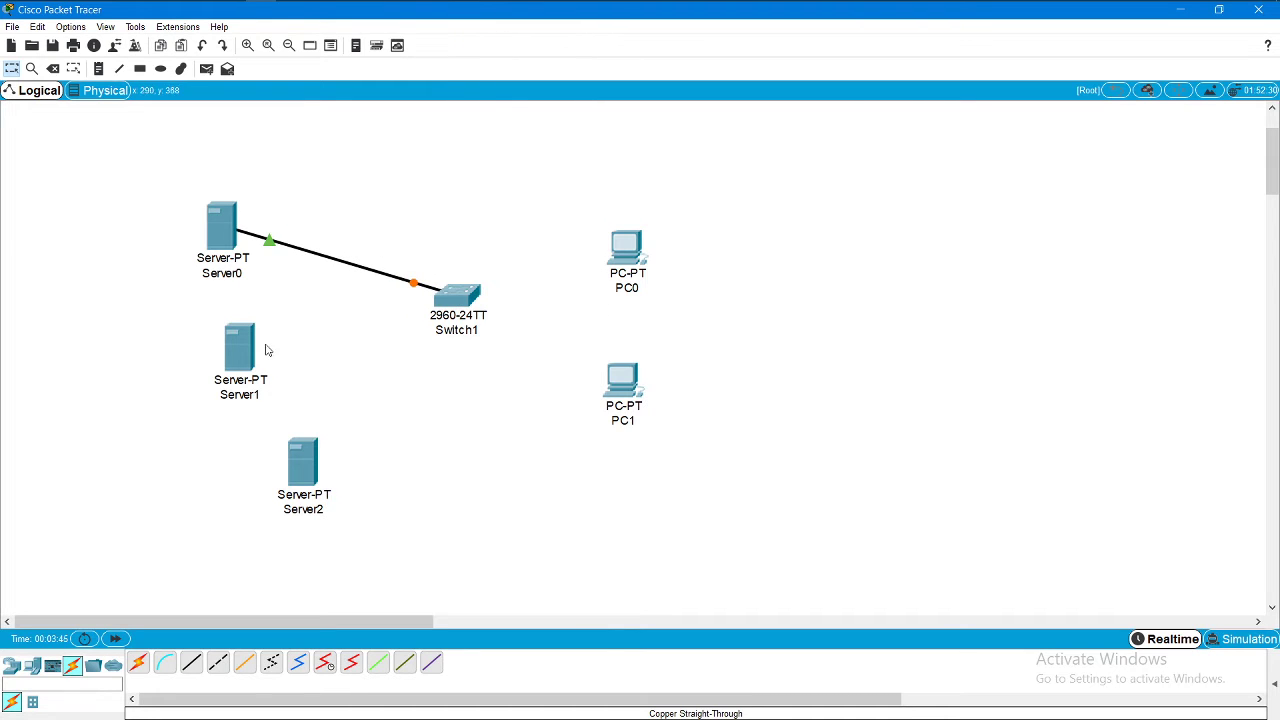
{"action": "left_click", "coordinate": [191, 664]}
{"action": "left_click", "coordinate": [253, 346]}
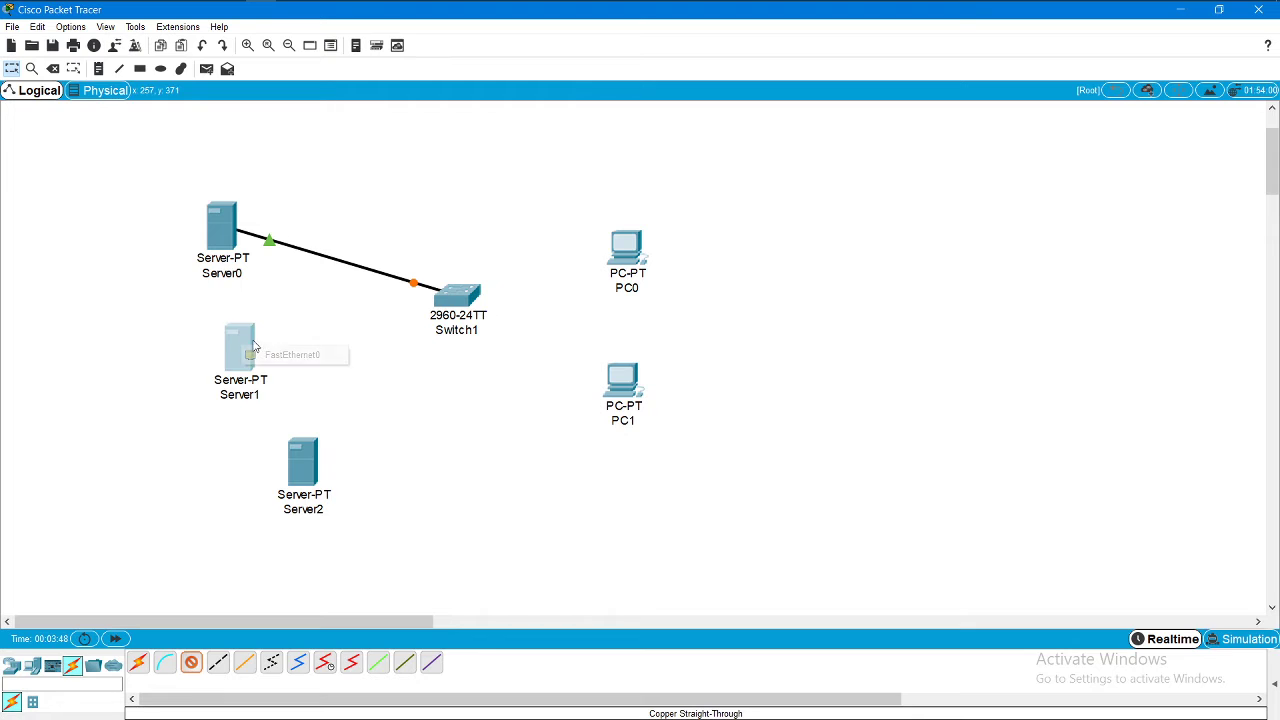
{"action": "left_click", "coordinate": [311, 366]}
{"action": "left_click", "coordinate": [250, 348]}
{"action": "left_click", "coordinate": [262, 356]}
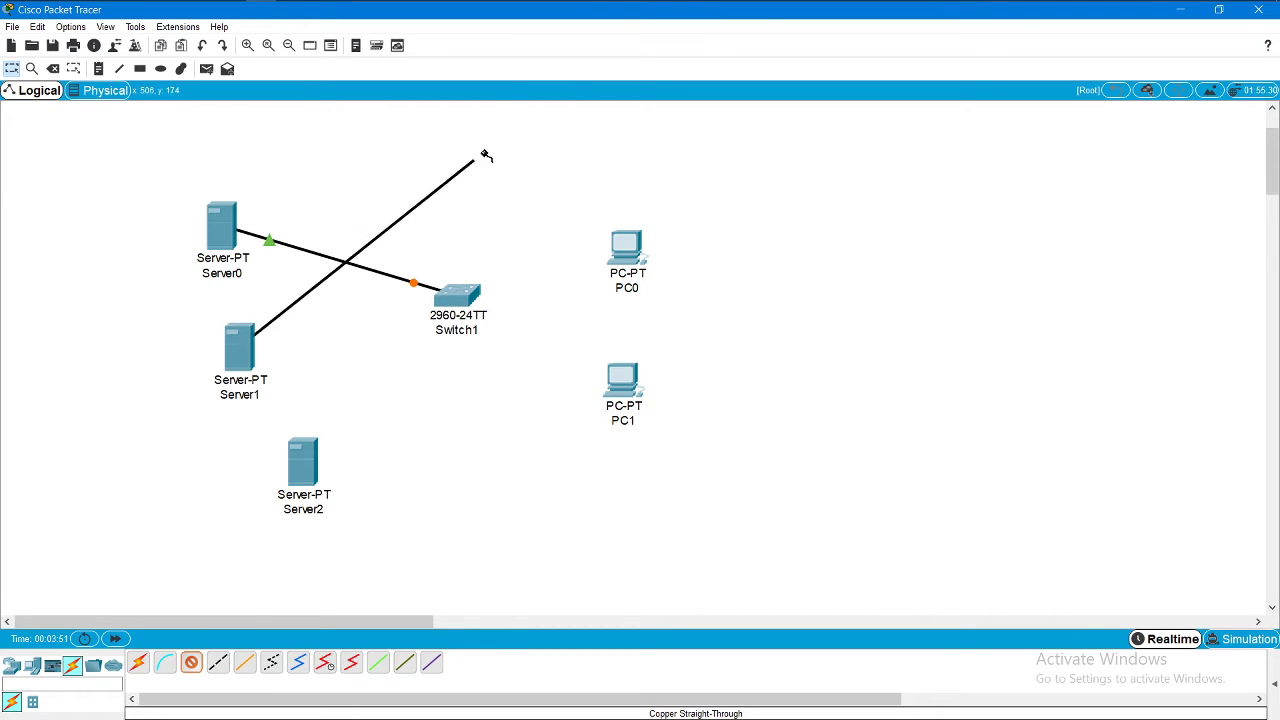
{"action": "left_click", "coordinate": [463, 302]}
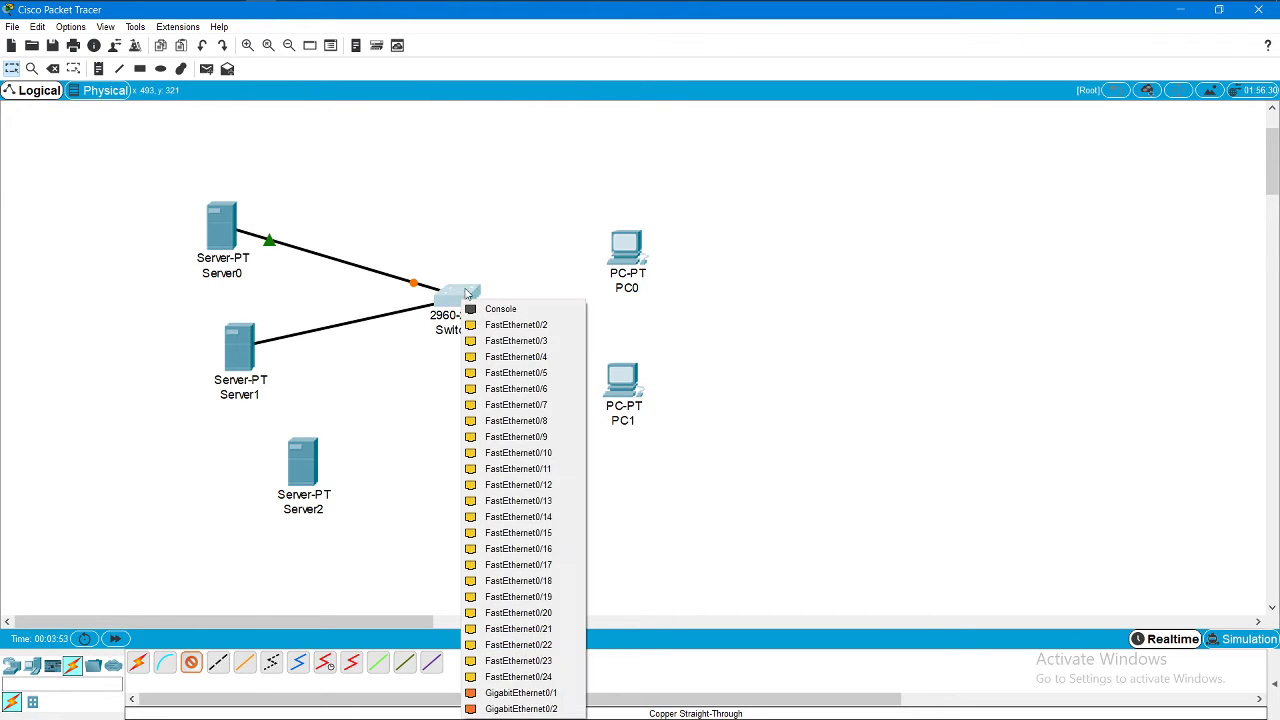
{"action": "left_click", "coordinate": [505, 325]}
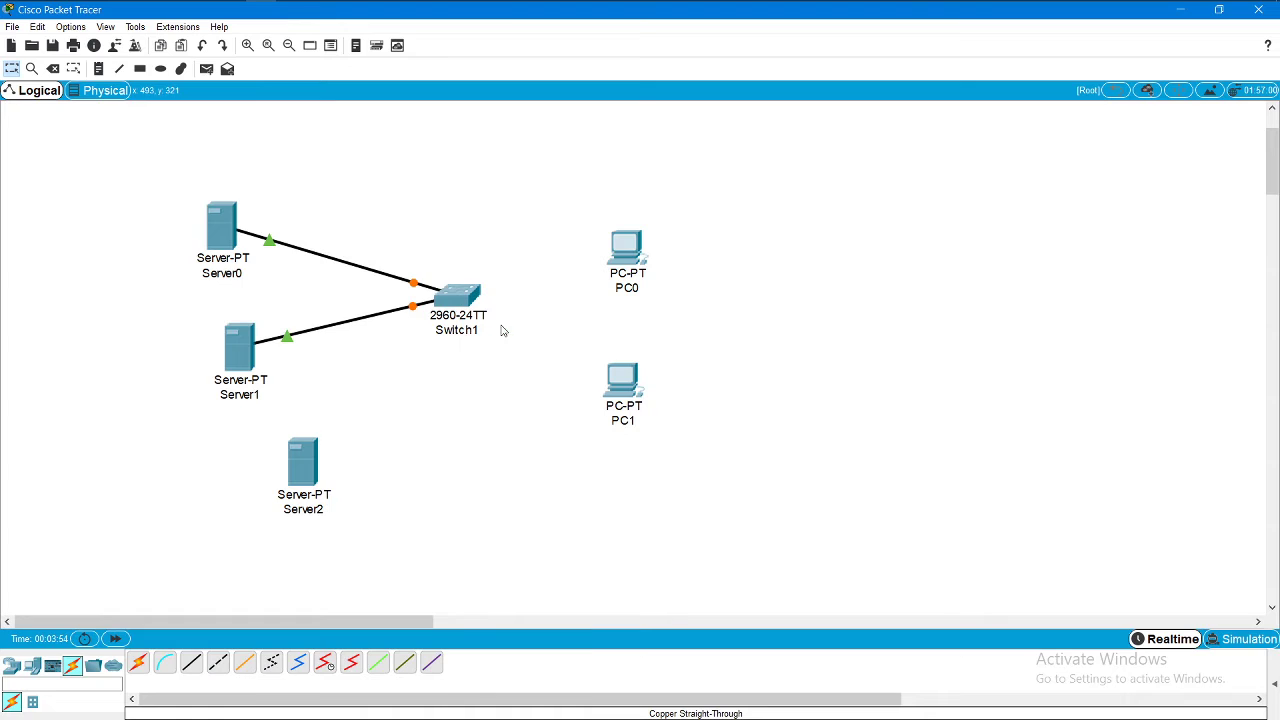
{"action": "left_click", "coordinate": [191, 662]}
{"action": "left_click", "coordinate": [308, 467]}
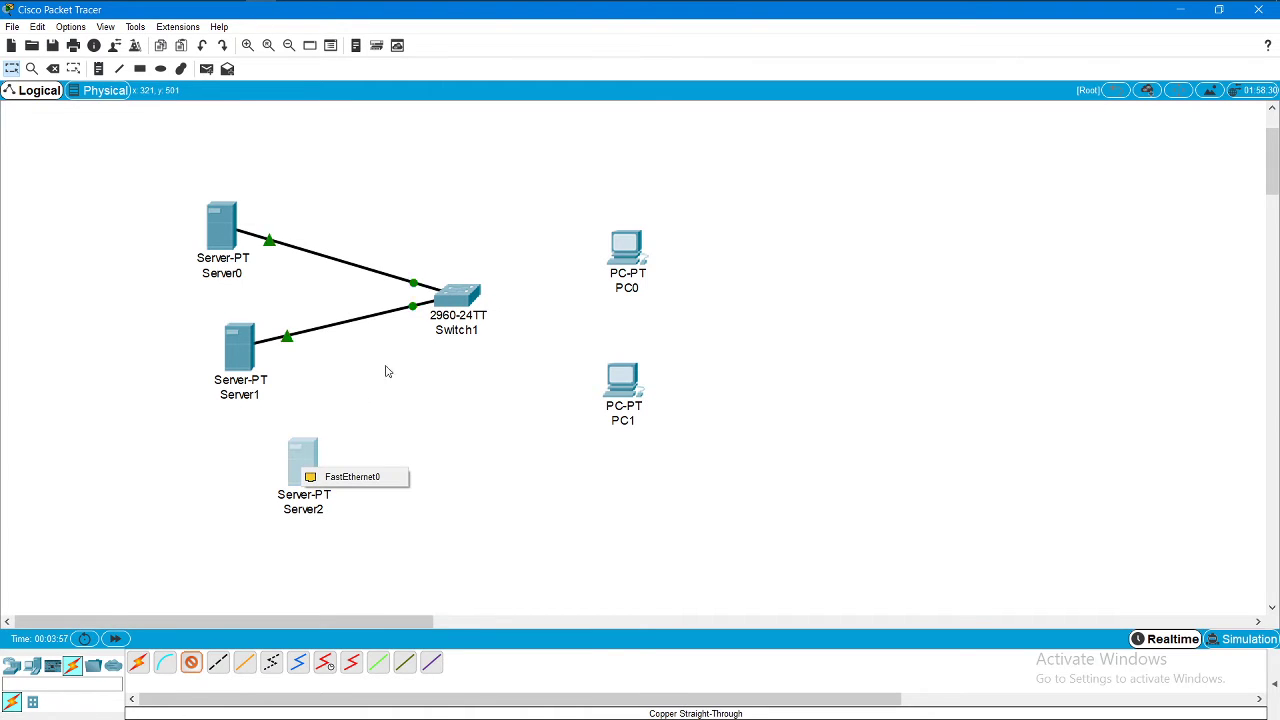
{"action": "left_click", "coordinate": [378, 477]}
{"action": "left_click", "coordinate": [465, 300]}
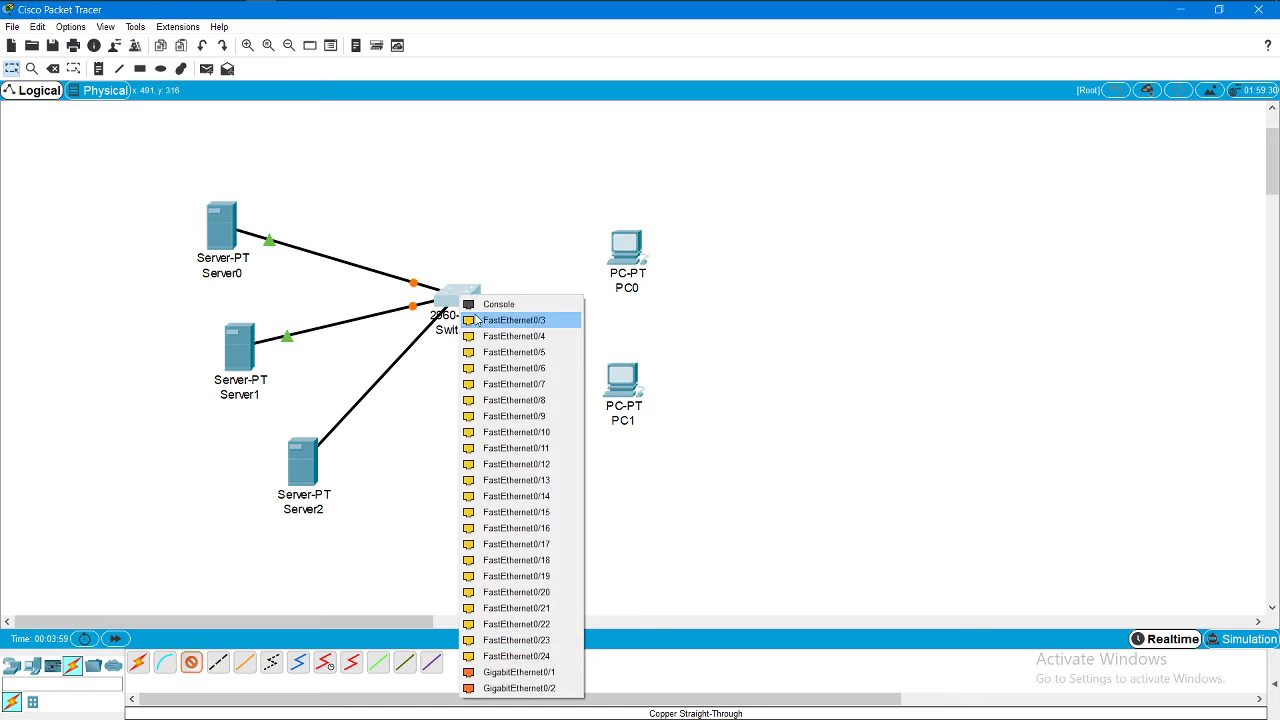
{"action": "left_click", "coordinate": [512, 318]}
Step: Connect PC0 to Switch1 Fa0/4 and PC1 to Fa0/5 with copper straight-through cables
{"action": "left_click", "coordinate": [191, 663]}
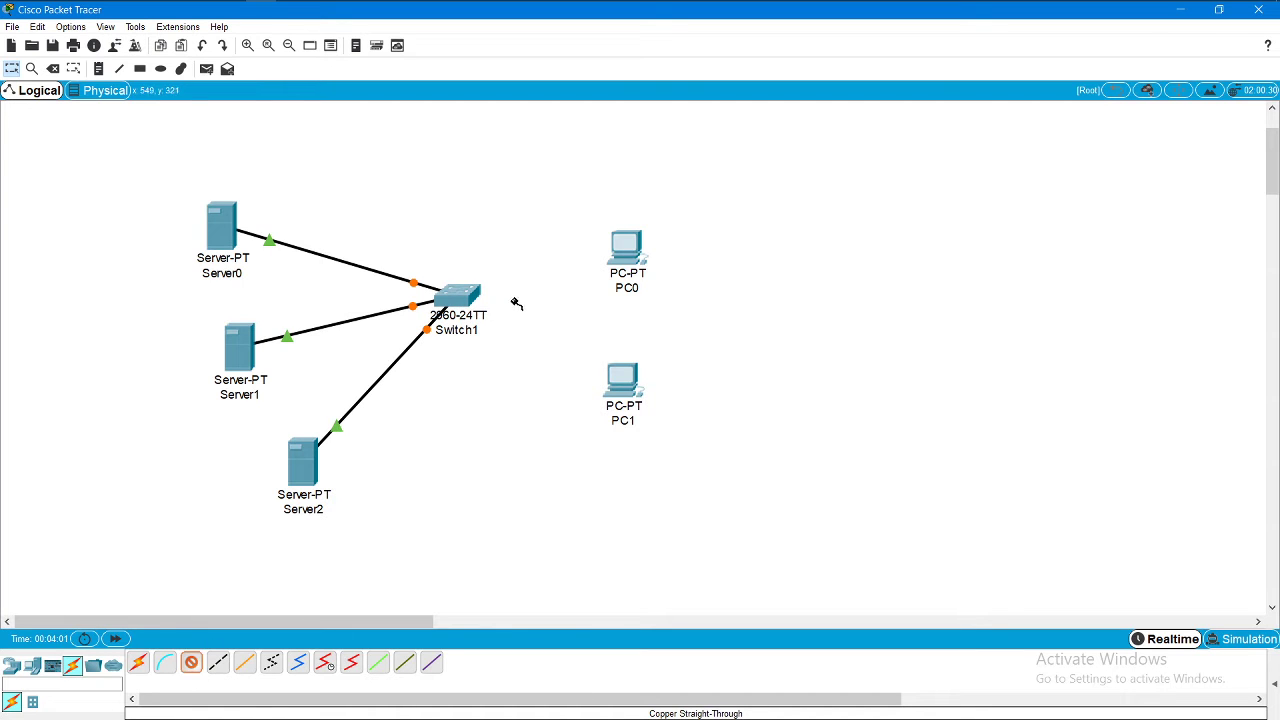
{"action": "left_click", "coordinate": [460, 296]}
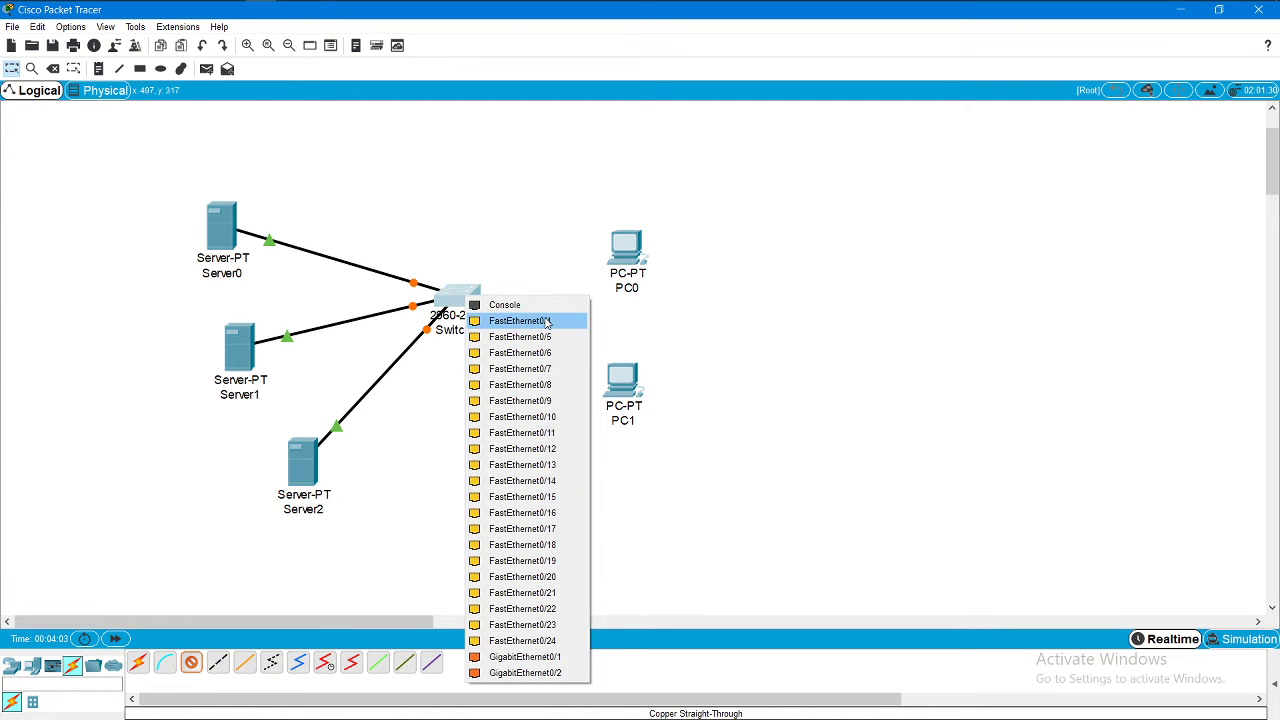
{"action": "left_click", "coordinate": [549, 321]}
{"action": "left_click", "coordinate": [630, 245]}
{"action": "left_click", "coordinate": [645, 298]}
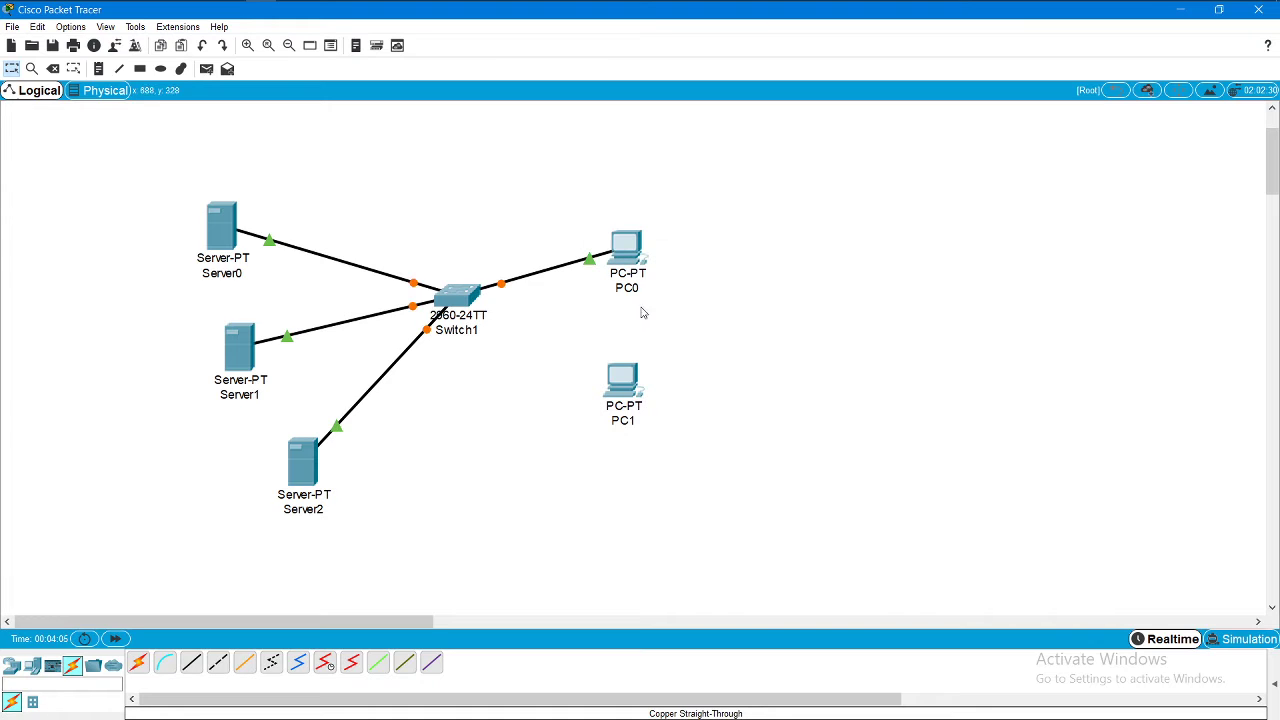
{"action": "left_click", "coordinate": [191, 663]}
{"action": "left_click", "coordinate": [616, 387]}
{"action": "left_click", "coordinate": [640, 441]}
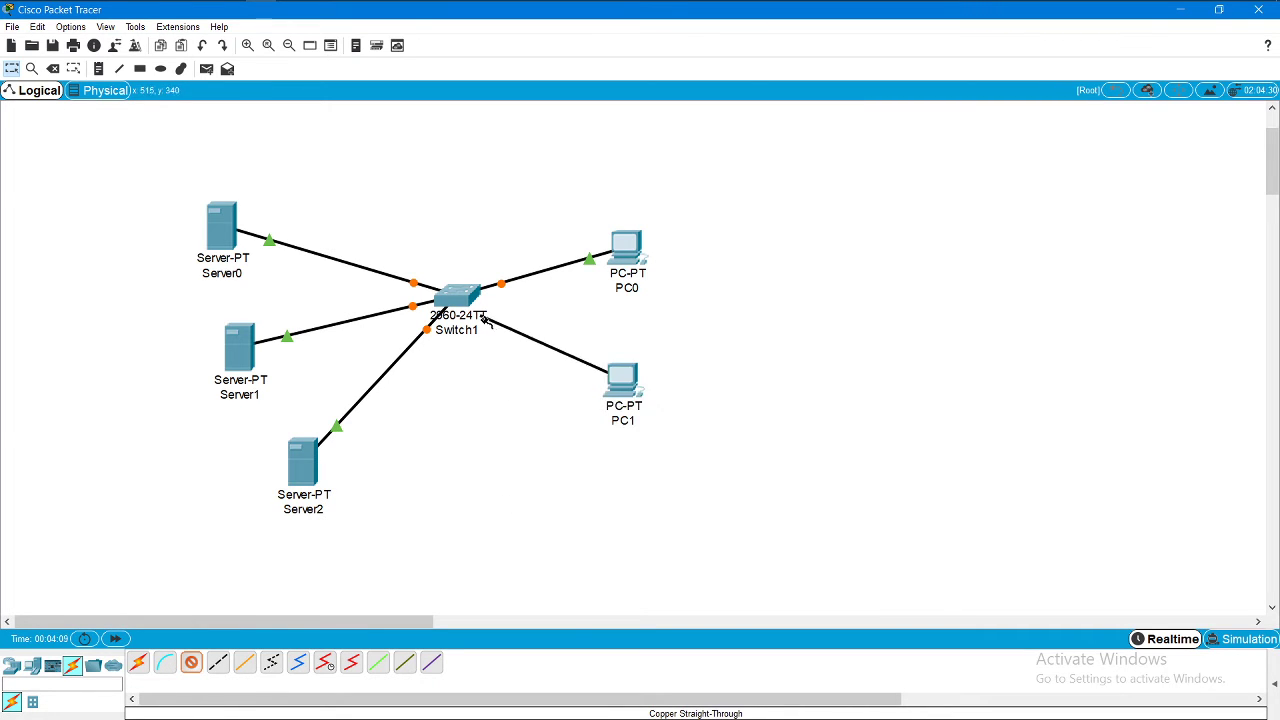
{"action": "left_click", "coordinate": [462, 301]}
{"action": "left_click", "coordinate": [490, 324]}
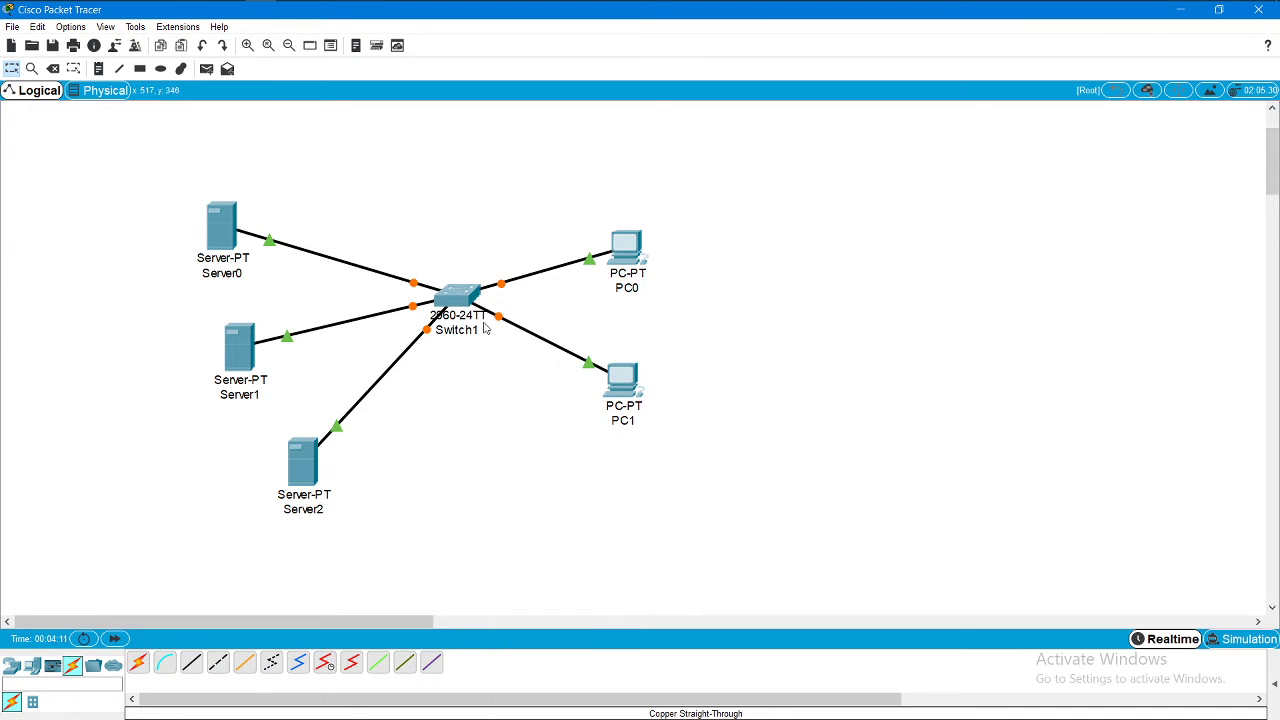
Step: Rename the three servers to DNS, DHCP and EMAIL
{"action": "left_click", "coordinate": [208, 272]}
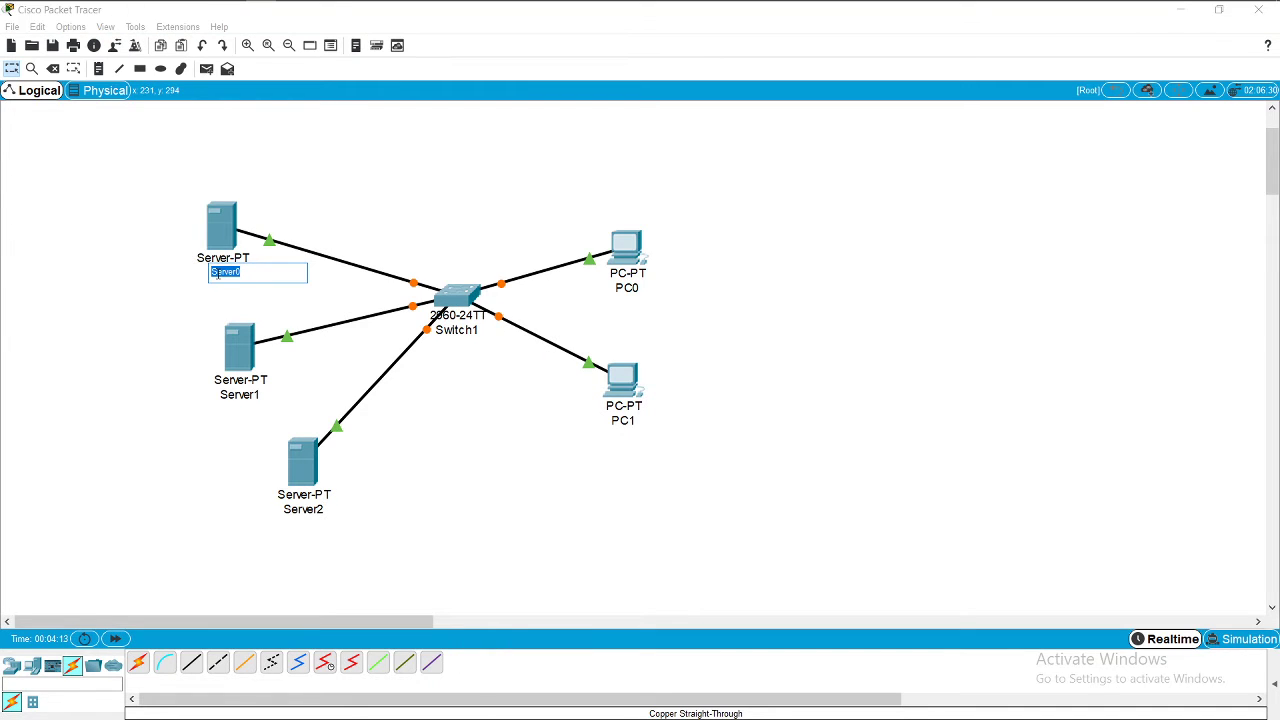
{"action": "key", "text": "BackSpace"}
{"action": "type", "text": "DNS"}
{"action": "left_click", "coordinate": [242, 396]}
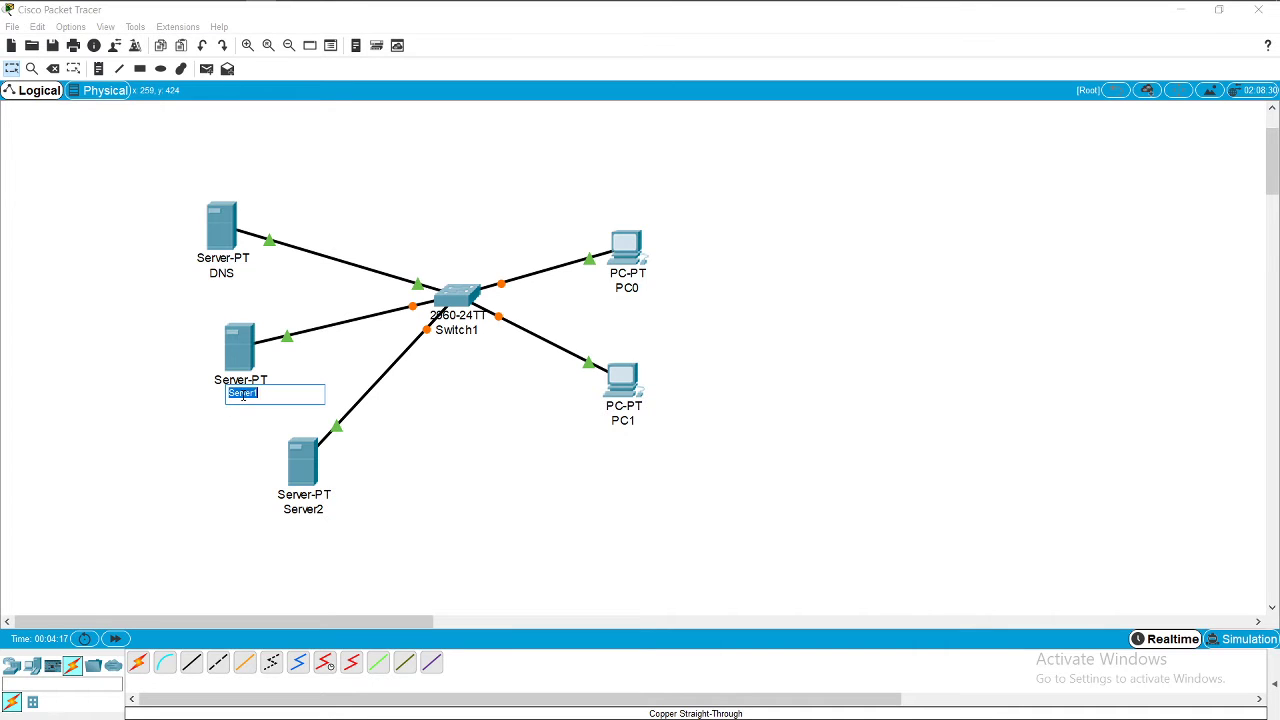
{"action": "key", "text": "BackSpace"}
{"action": "left_click", "coordinate": [243, 457]}
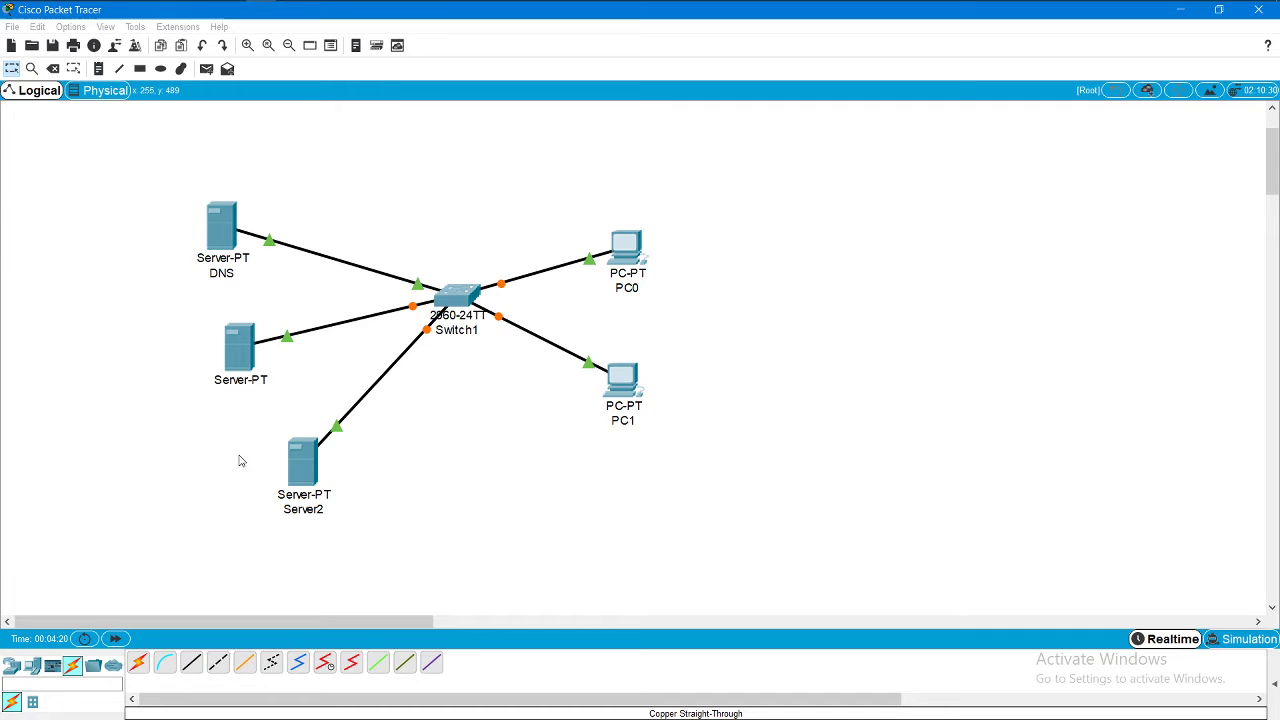
{"action": "left_click", "coordinate": [306, 508]}
{"action": "key", "text": "BackSpace"}
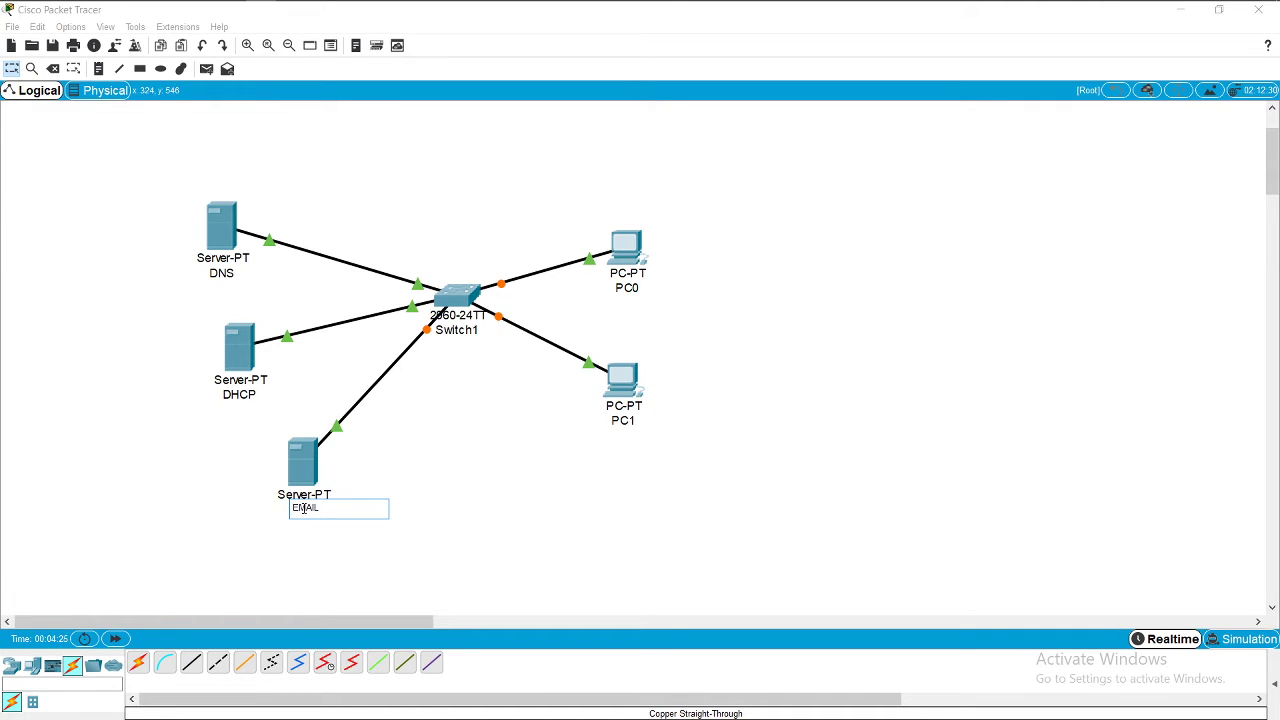
{"action": "type", "text": "EMAIL"}
{"action": "key", "text": "Return"}
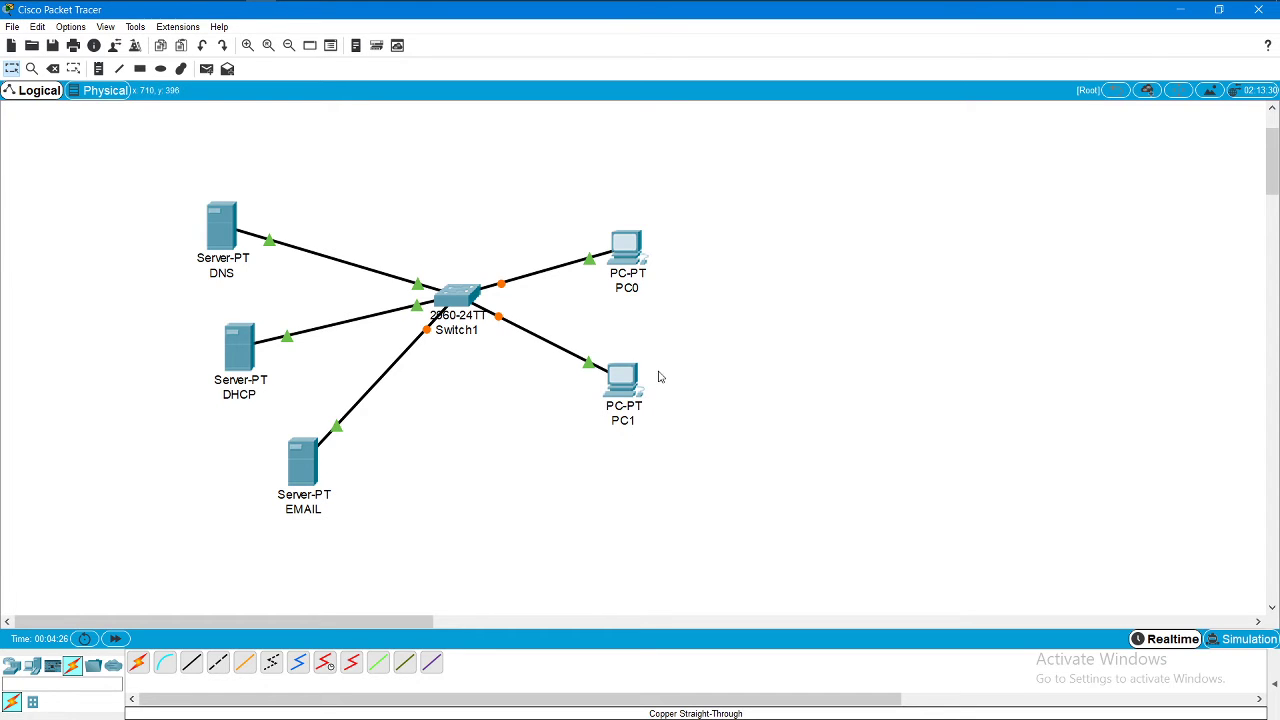
Step: Rename the PCs to 'Alice PC0' and 'Bob PC1'
{"action": "left_click", "coordinate": [628, 290]}
{"action": "left_click", "coordinate": [616, 289]}
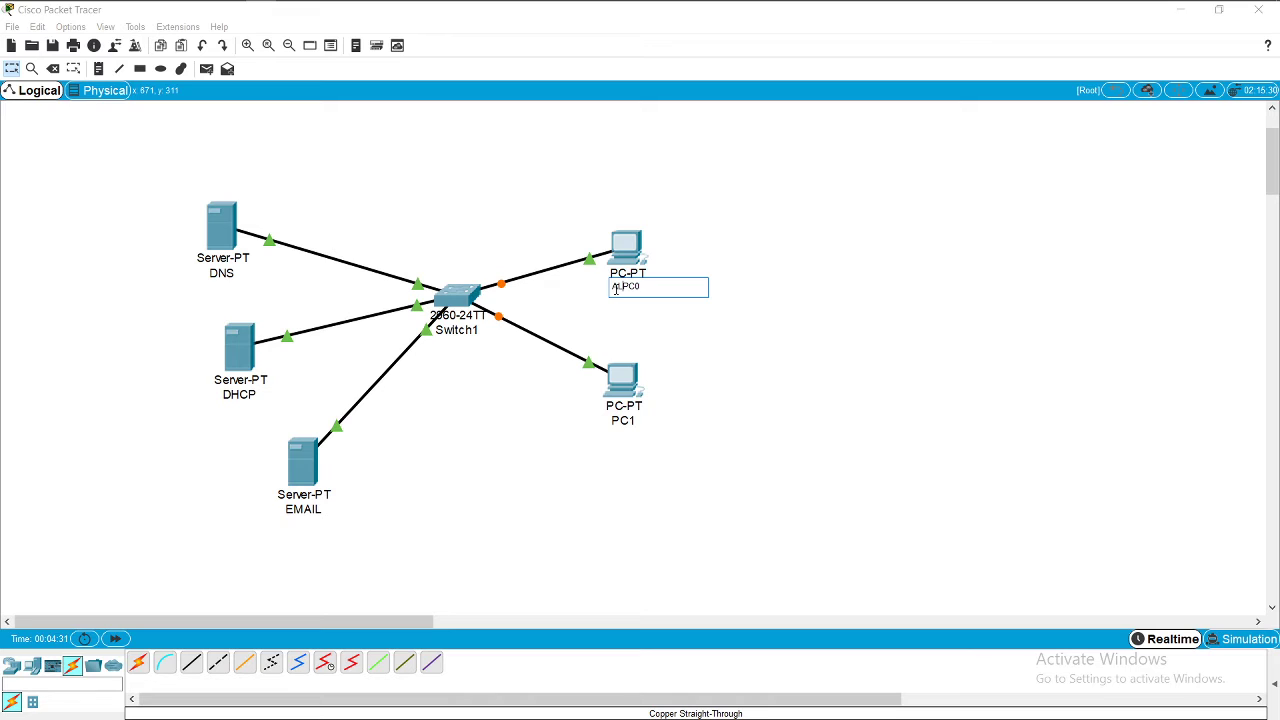
{"action": "type", "text": "Alice"}
{"action": "key", "text": "Return"}
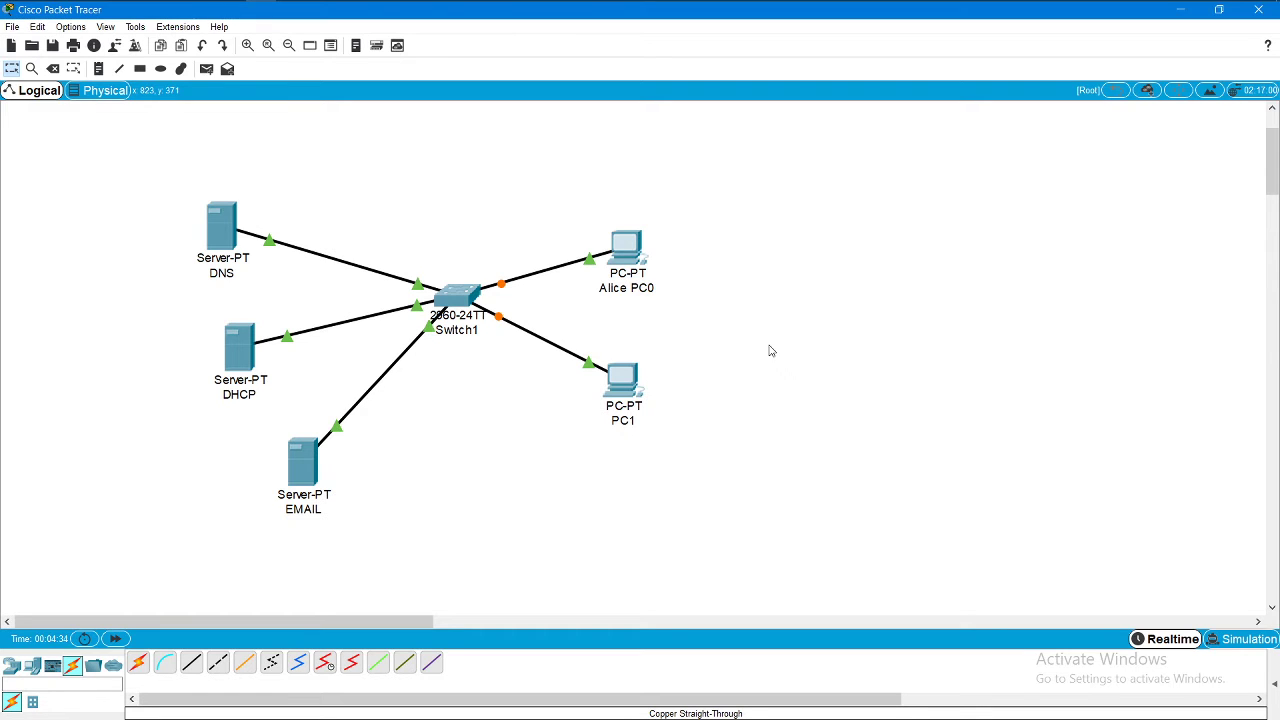
{"action": "left_click", "coordinate": [620, 420]}
{"action": "left_click", "coordinate": [625, 421]}
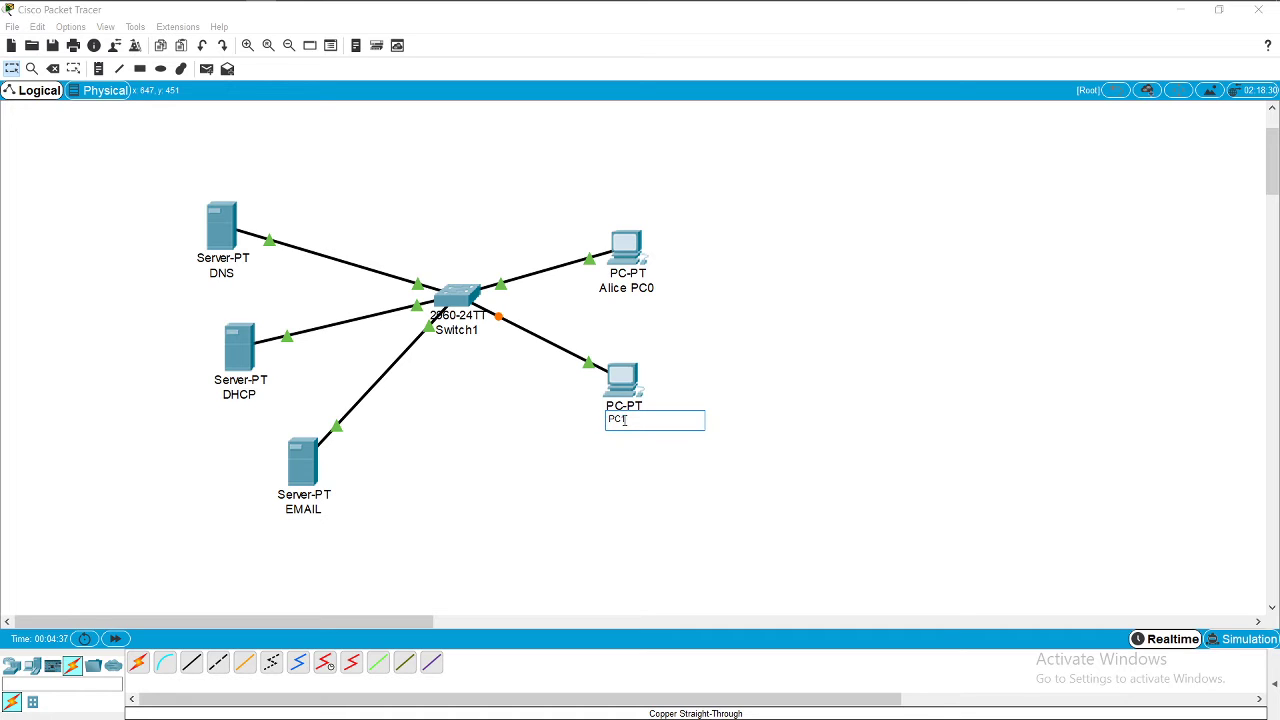
{"action": "type", "text": "Bob"}
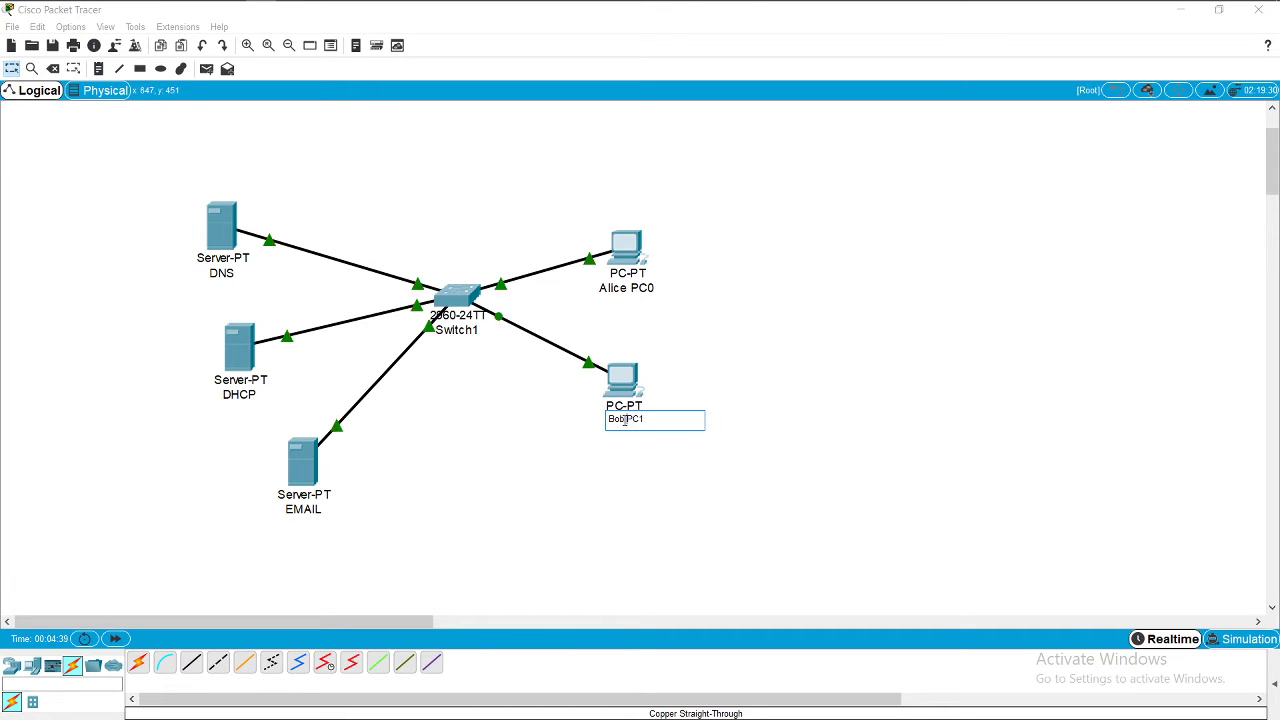
{"action": "left_click", "coordinate": [790, 395]}
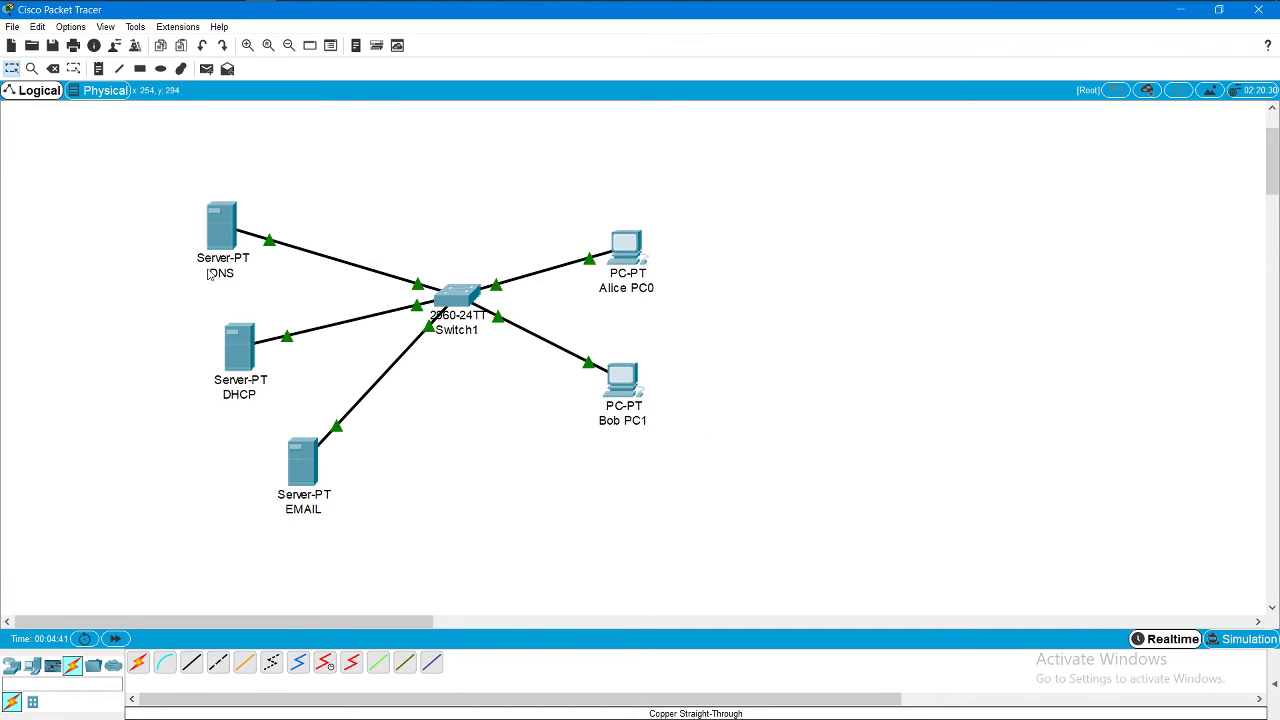
Step: Place a 172.16.0.5 note above the DNS server, then switch to the OneNote addressing plan
{"action": "left_click", "coordinate": [249, 222]}
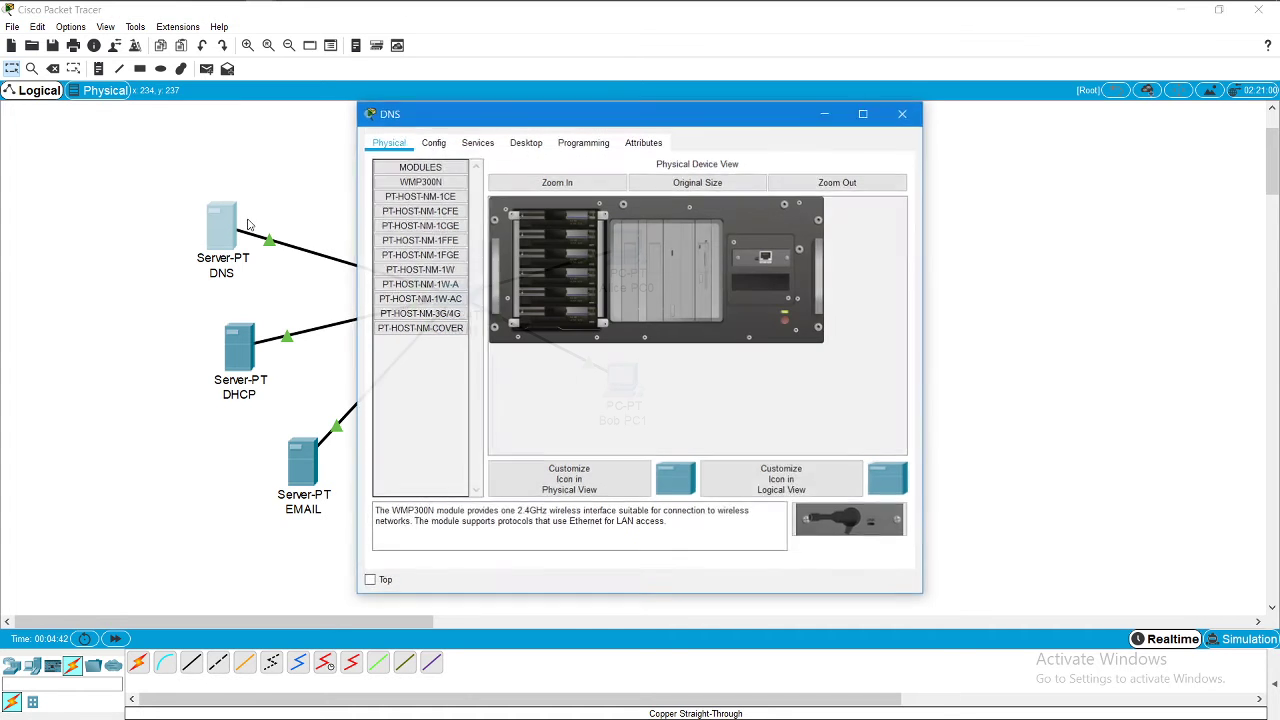
{"action": "left_click", "coordinate": [903, 113]}
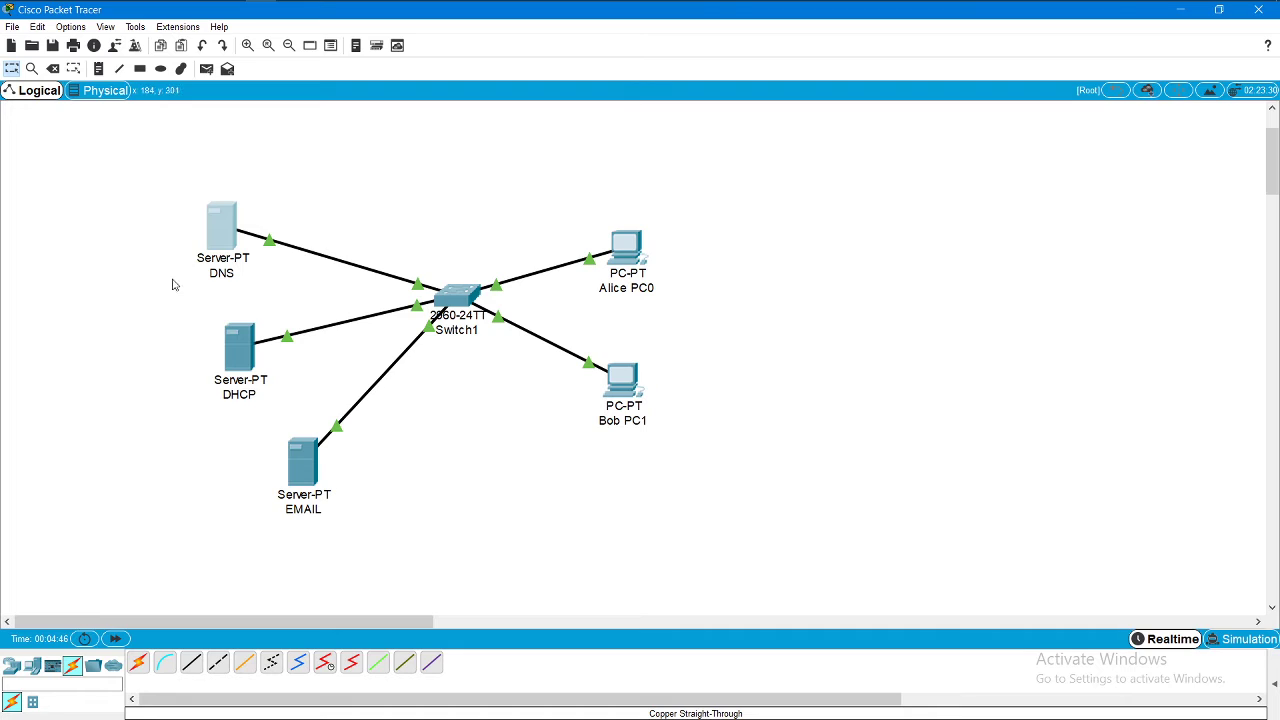
{"action": "left_click", "coordinate": [98, 68]}
{"action": "left_click", "coordinate": [110, 200]}
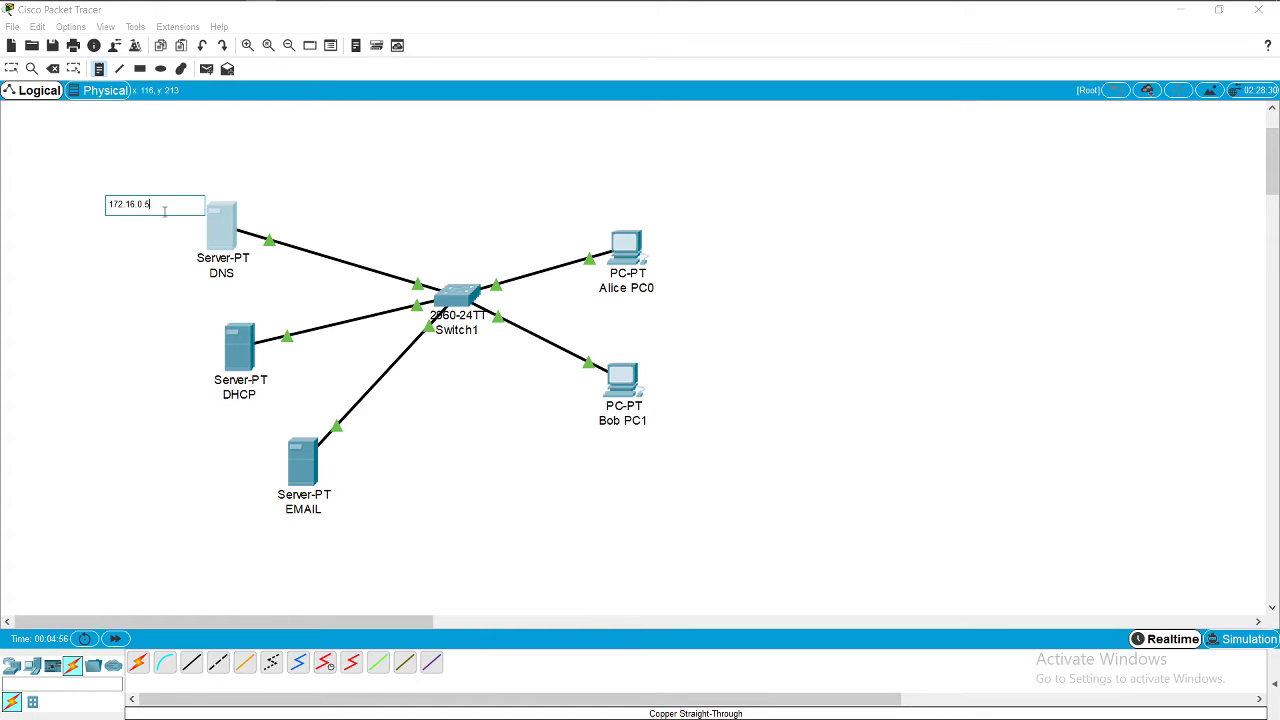
{"action": "left_click_drag", "start_coordinate": [165, 211], "coordinate": [223, 190]}
{"action": "key", "text": "ctrl+c"}
{"action": "key", "text": "Escape"}
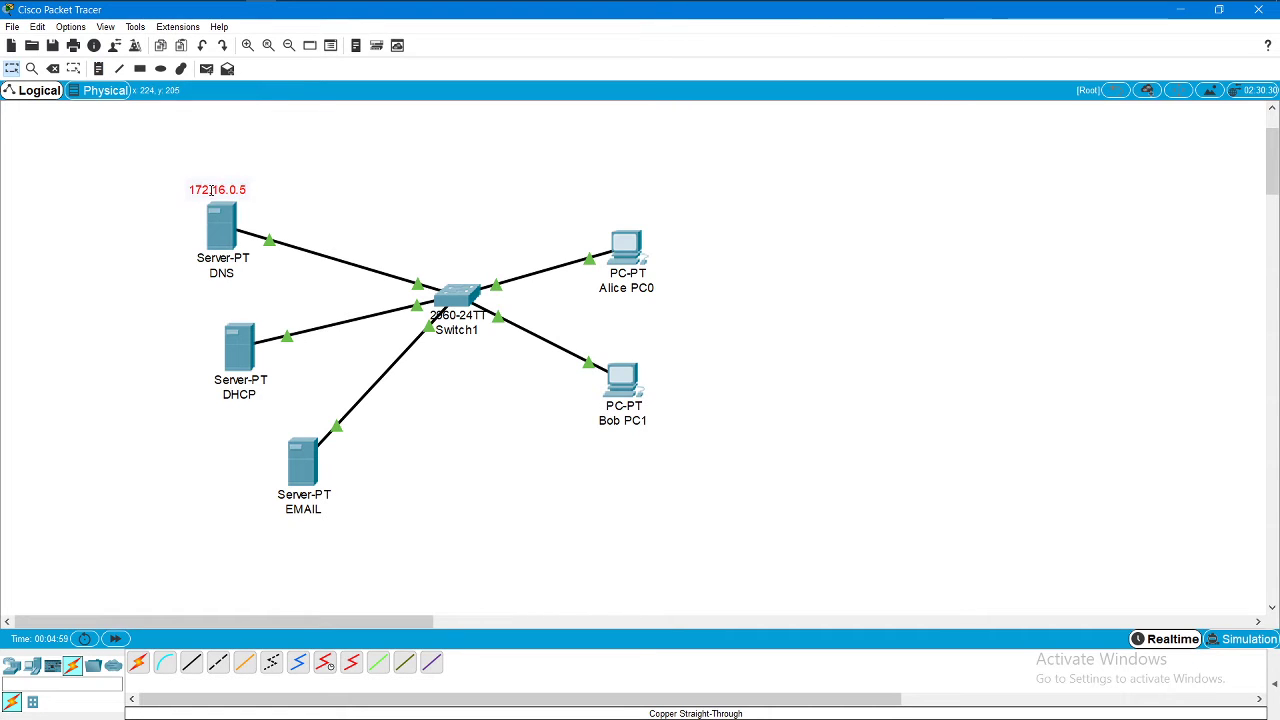
{"action": "left_click", "coordinate": [200, 12]}
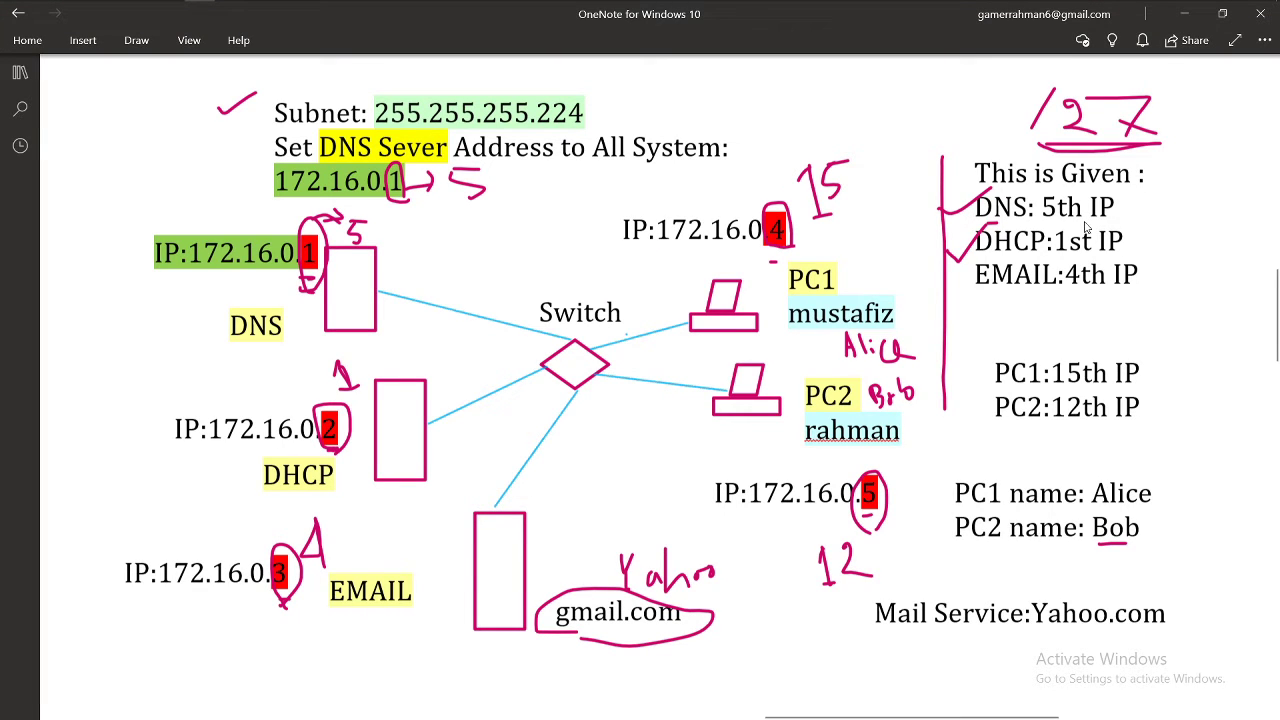
Step: Underline the DNS '5th IP' and EMAIL '4th' entries in OneNote, then minimize it
{"action": "left_click_drag", "start_coordinate": [1050, 222], "coordinate": [1106, 220]}
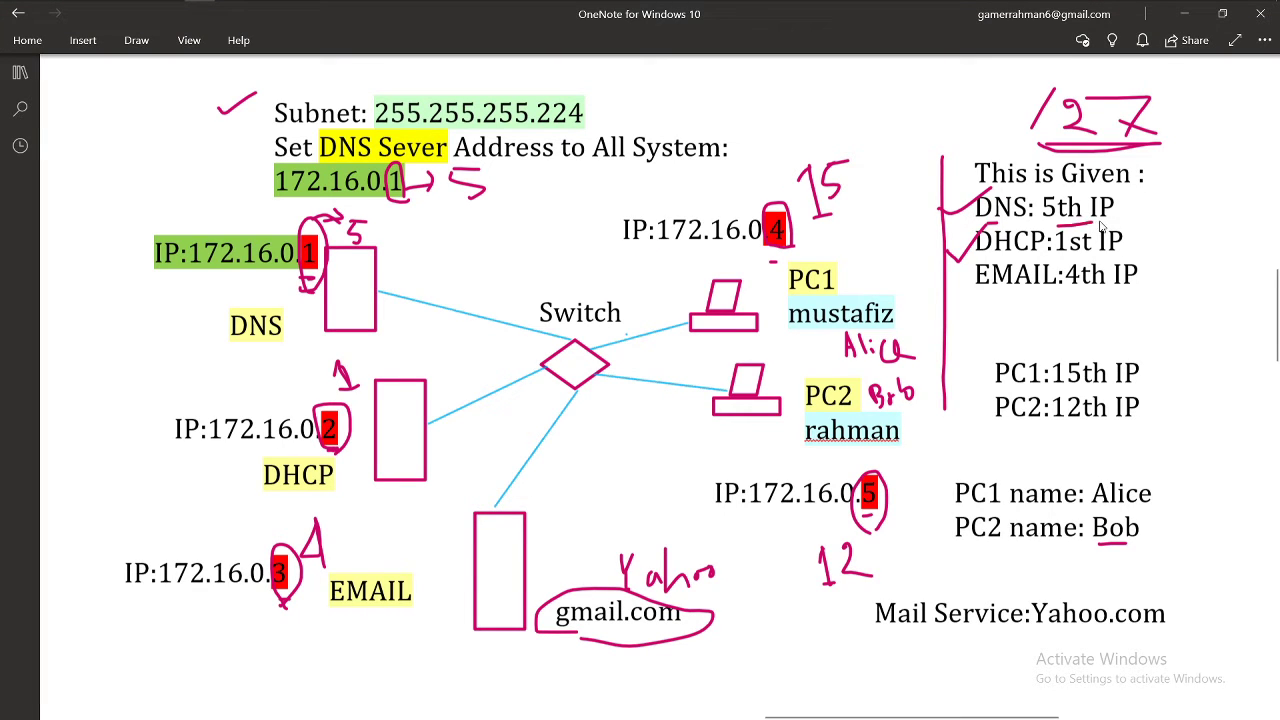
{"action": "left_click", "coordinate": [1180, 18]}
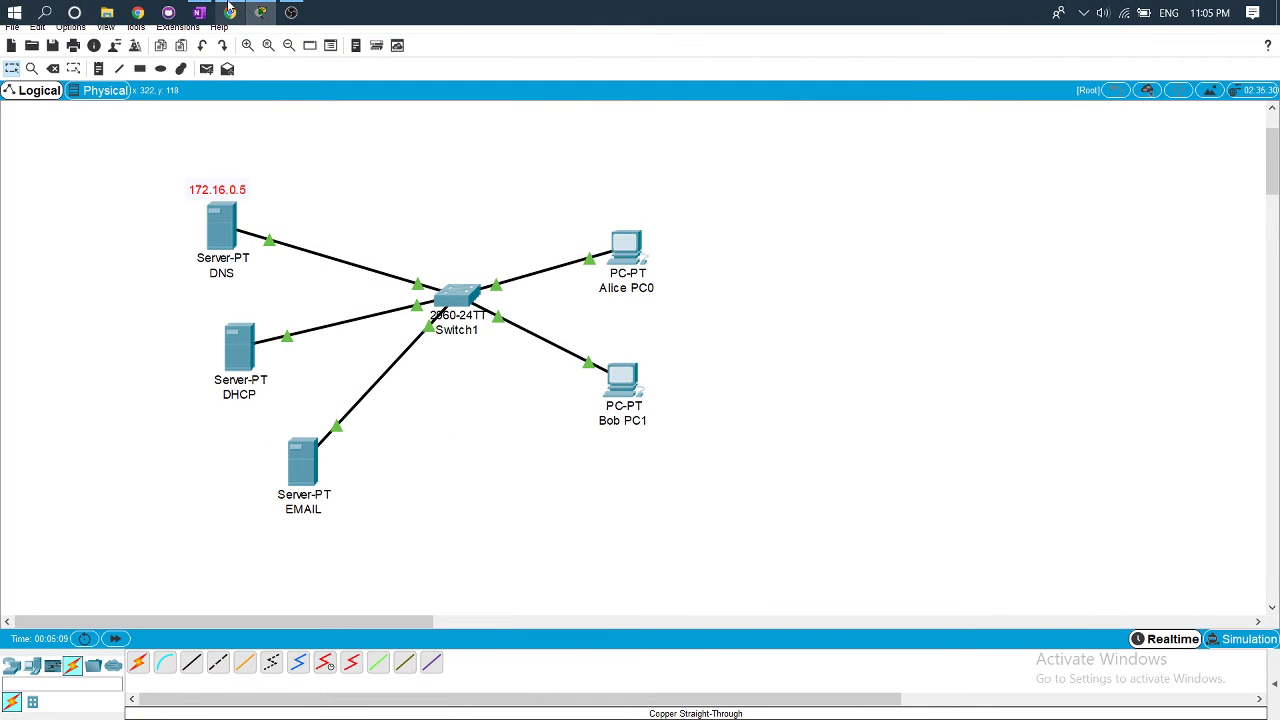
{"action": "left_click", "coordinate": [199, 12]}
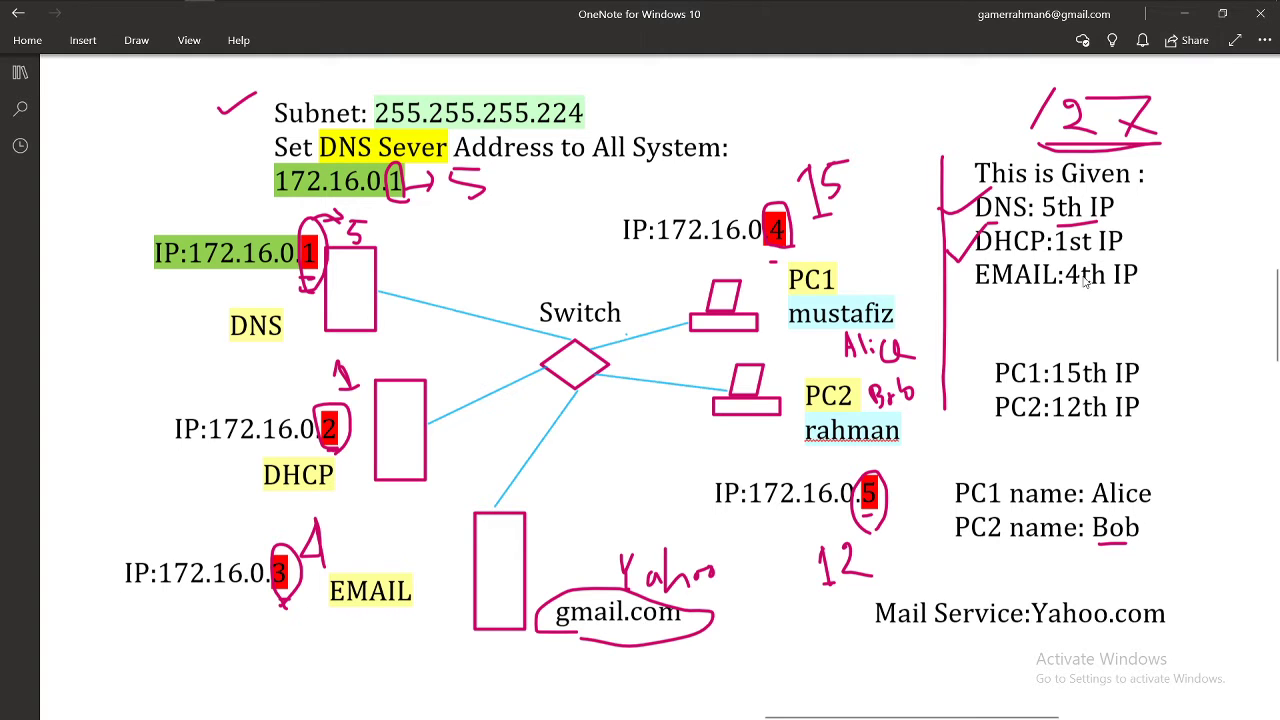
{"action": "left_click_drag", "start_coordinate": [1077, 288], "coordinate": [1088, 281]}
{"action": "left_click", "coordinate": [1184, 14]}
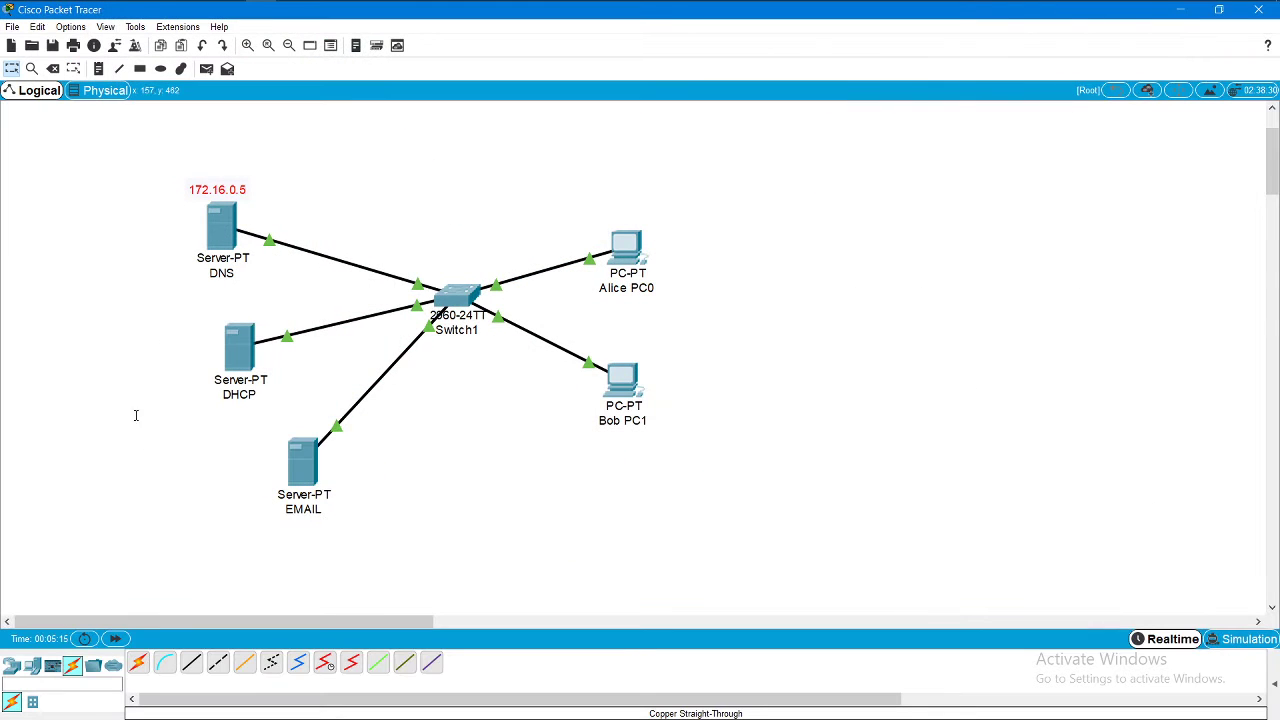
Step: Add note 172.16.0.1 beside the DHCP server and 172.16.0.4 beside the EMAIL server
{"action": "left_click", "coordinate": [97, 68]}
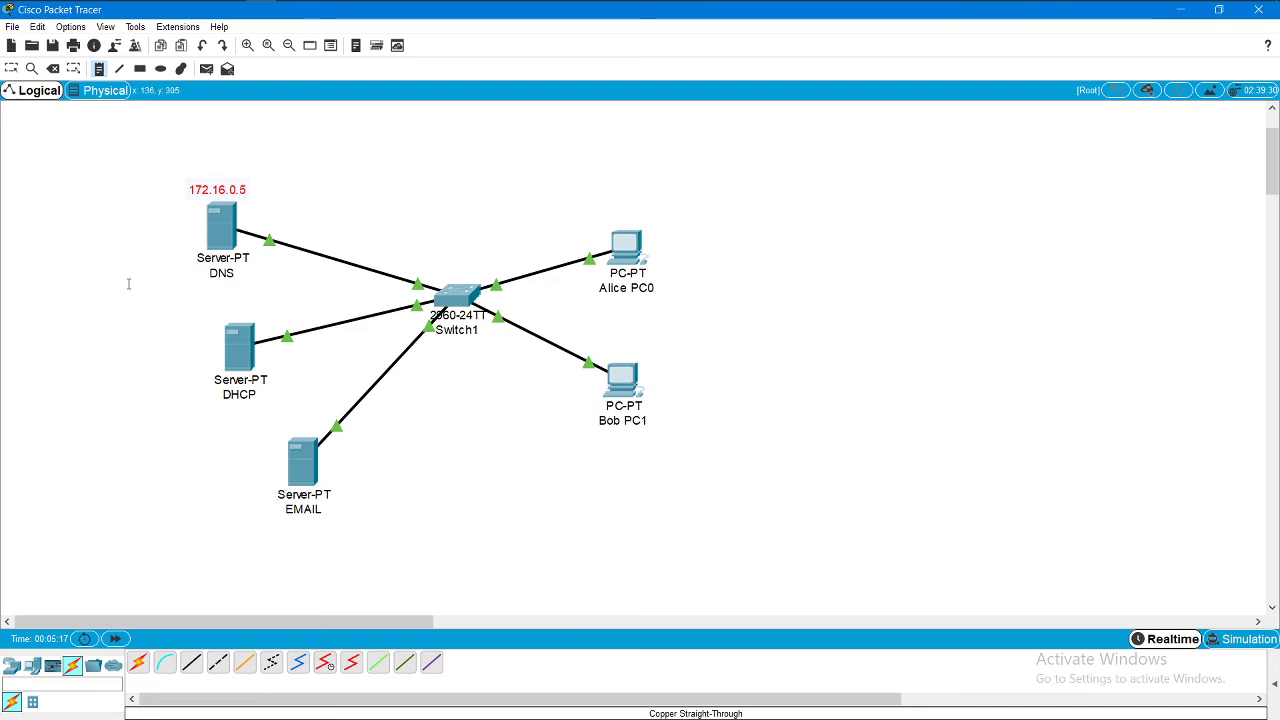
{"action": "left_click", "coordinate": [170, 355]}
{"action": "key", "text": "ctrl+v"}
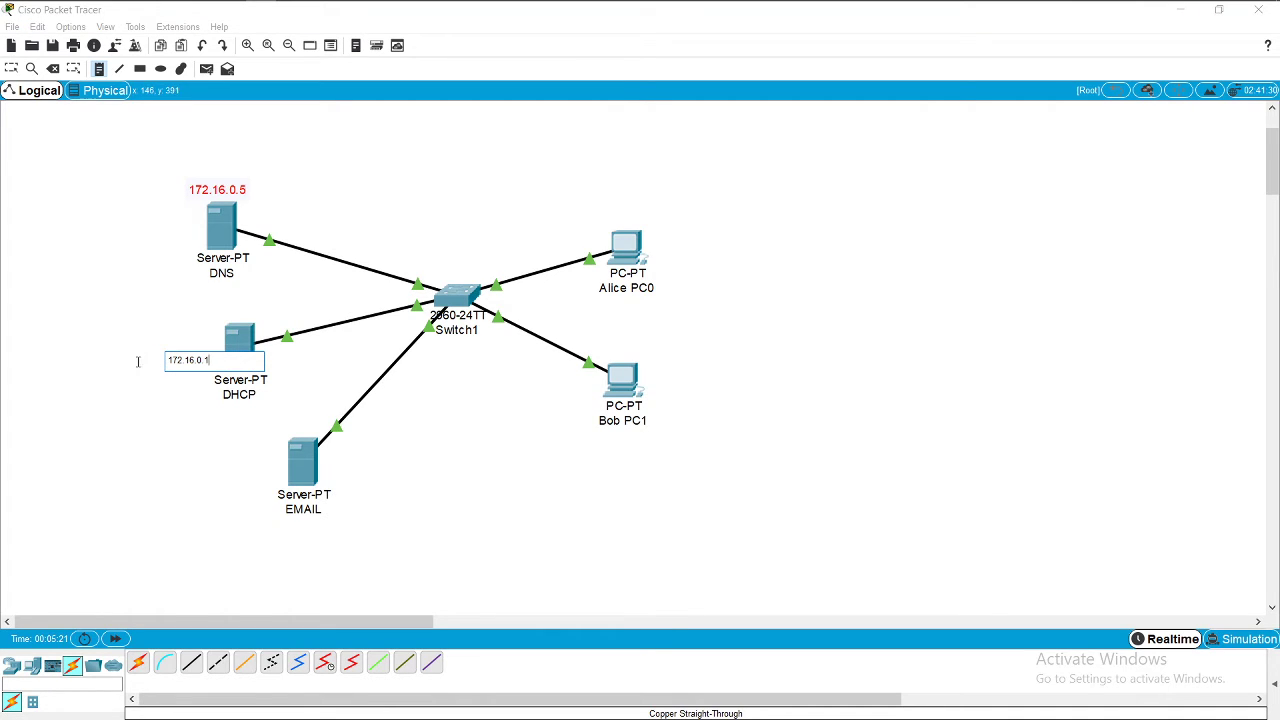
{"action": "key", "text": "Escape"}
{"action": "left_click_drag", "start_coordinate": [195, 360], "coordinate": [184, 327]}
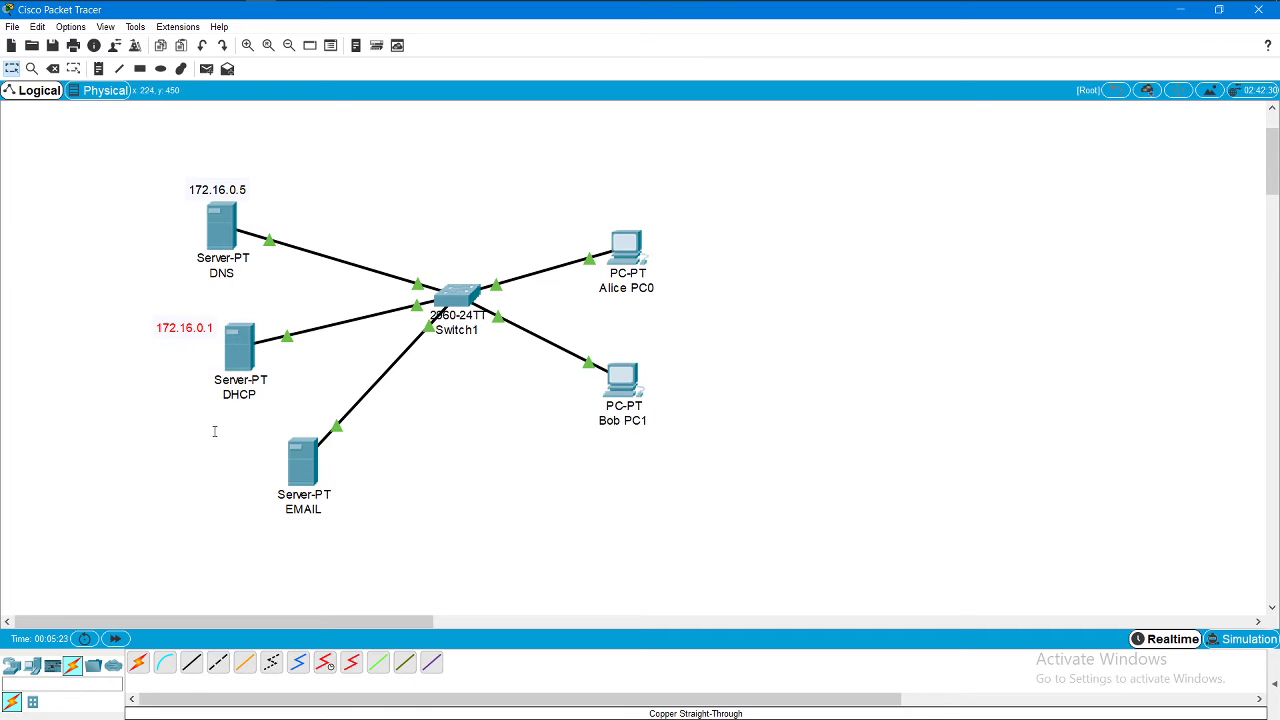
{"action": "left_click", "coordinate": [98, 70]}
{"action": "left_click", "coordinate": [193, 444]}
{"action": "key", "text": "ctrl+v"}
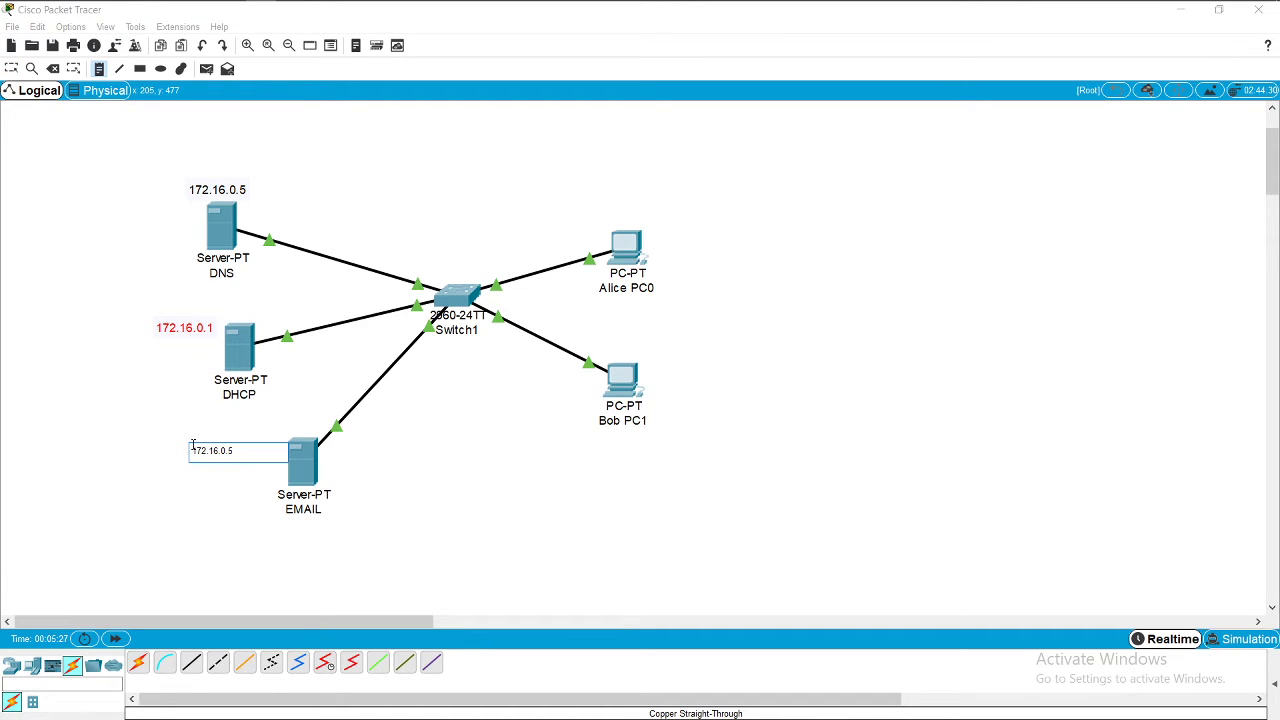
{"action": "type", "text": "4"}
{"action": "key", "text": "Escape"}
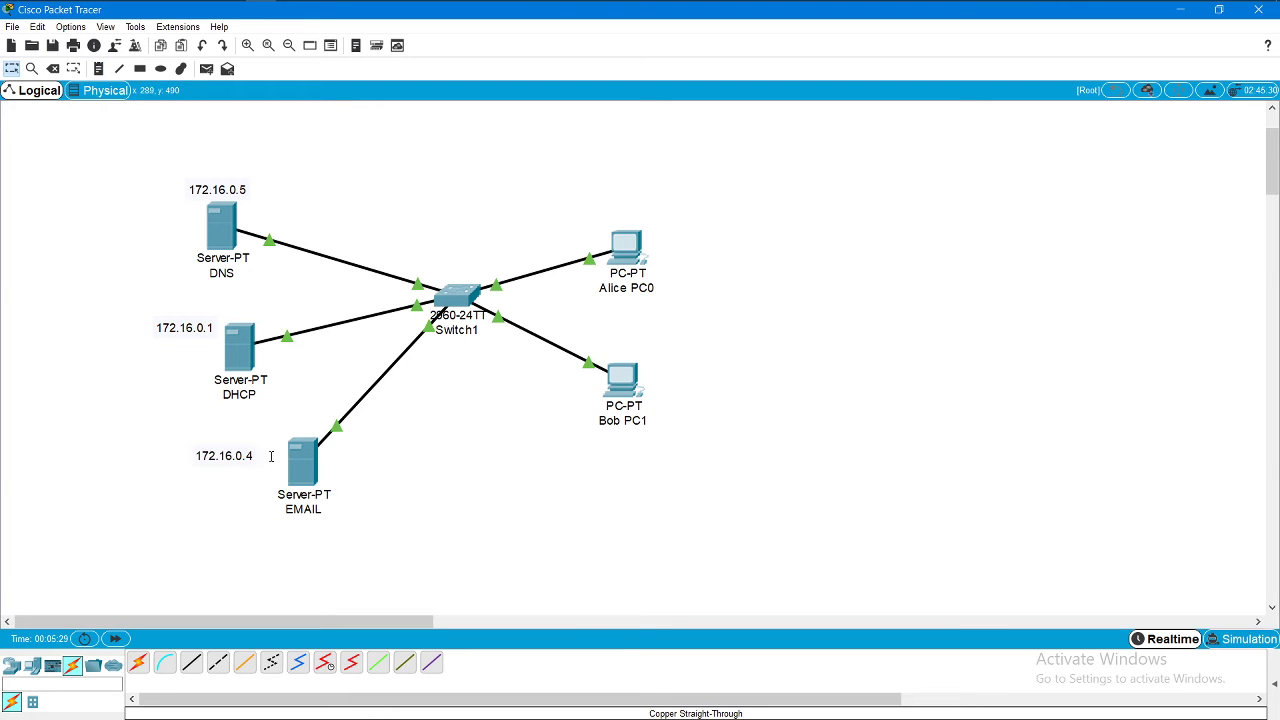
Step: Add a 172.16.0.15 note to the right of Alice PC0
{"action": "left_click", "coordinate": [98, 68]}
{"action": "left_click", "coordinate": [683, 257]}
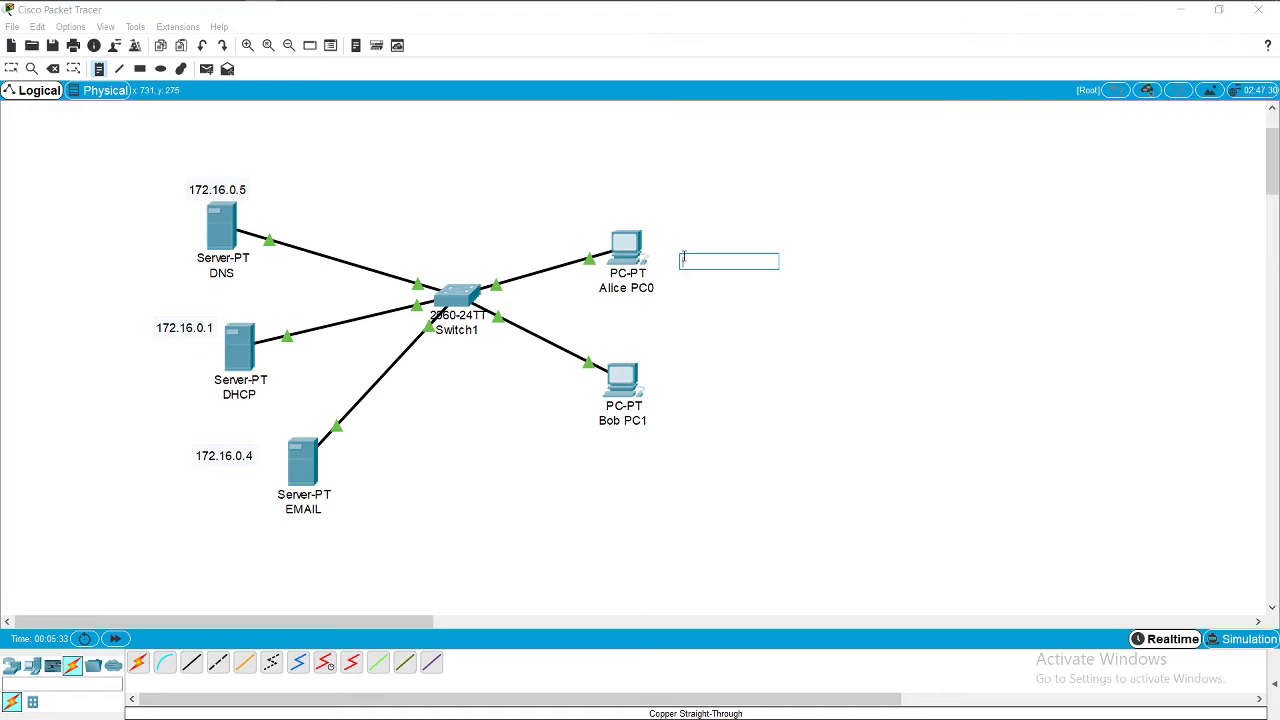
{"action": "type", "text": "172.16.0.5"}
{"action": "type", "text": "15"}
{"action": "left_click", "coordinate": [962, 290]}
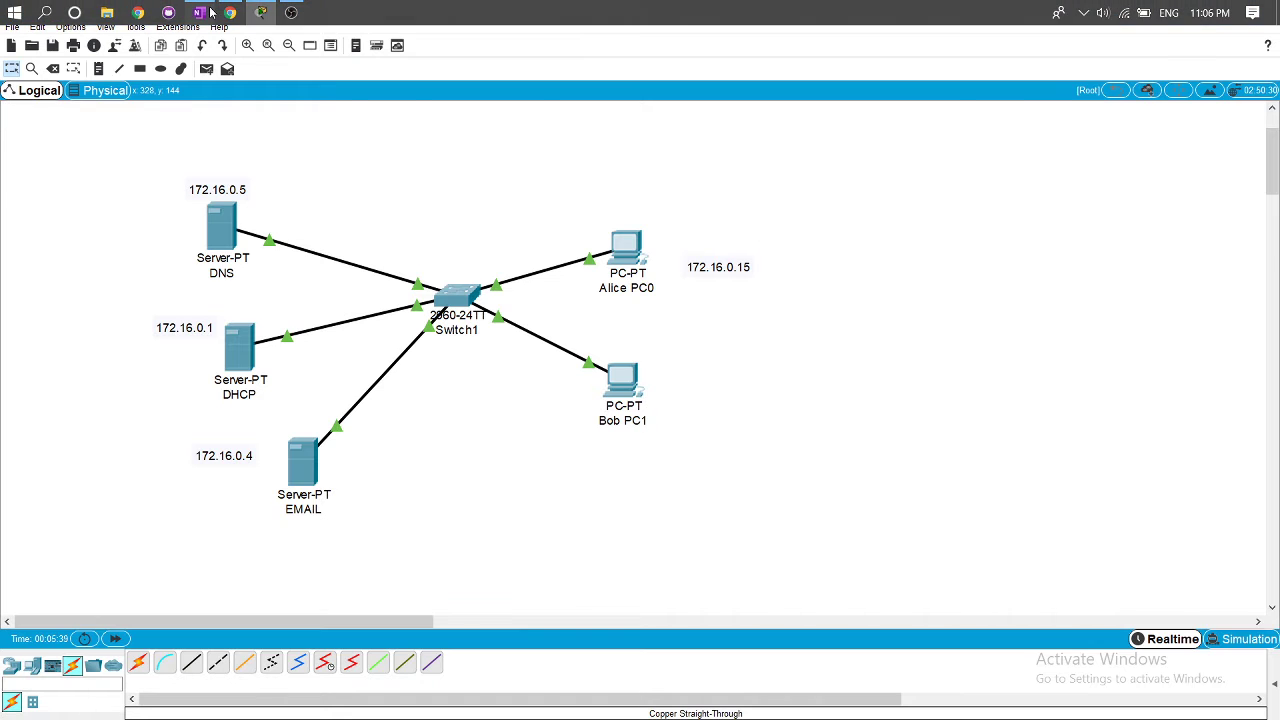
Step: Underline the 12th IP entry in OneNote and label Bob PC1 with a 172.16.0.12 note
{"action": "left_click", "coordinate": [207, 9]}
{"action": "left_click_drag", "start_coordinate": [1062, 419], "coordinate": [1080, 424]}
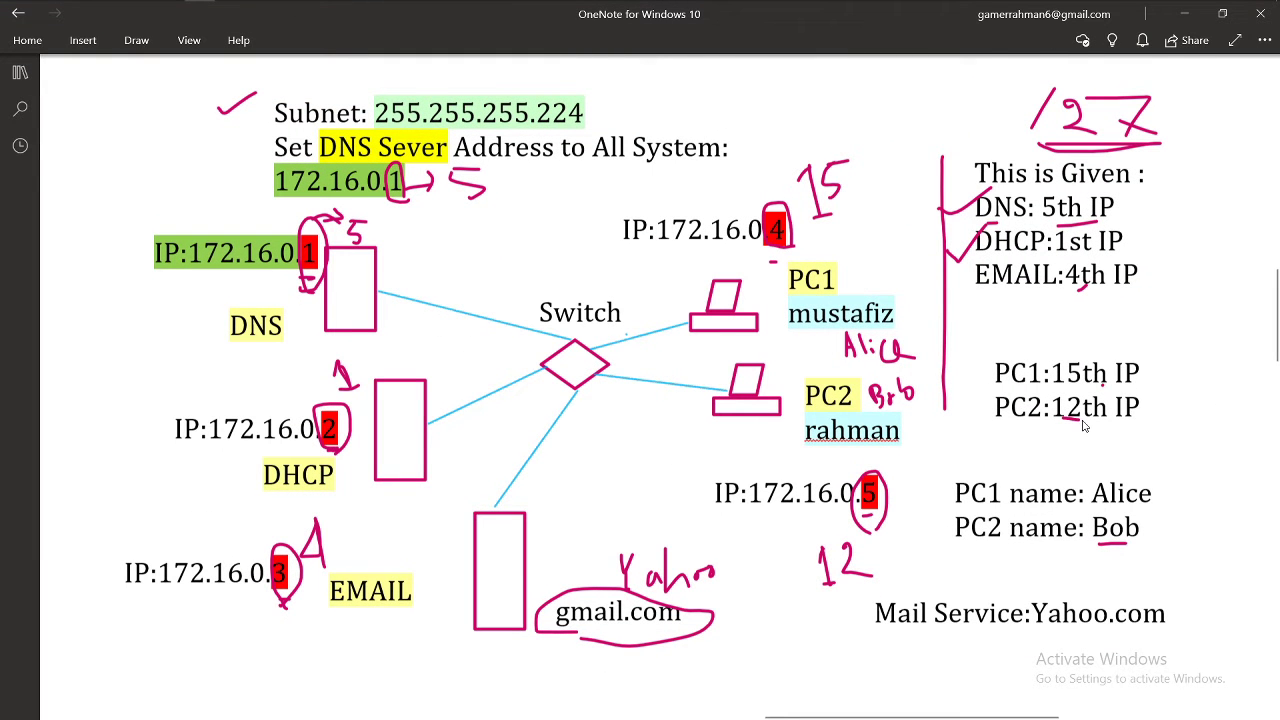
{"action": "left_click", "coordinate": [1183, 13]}
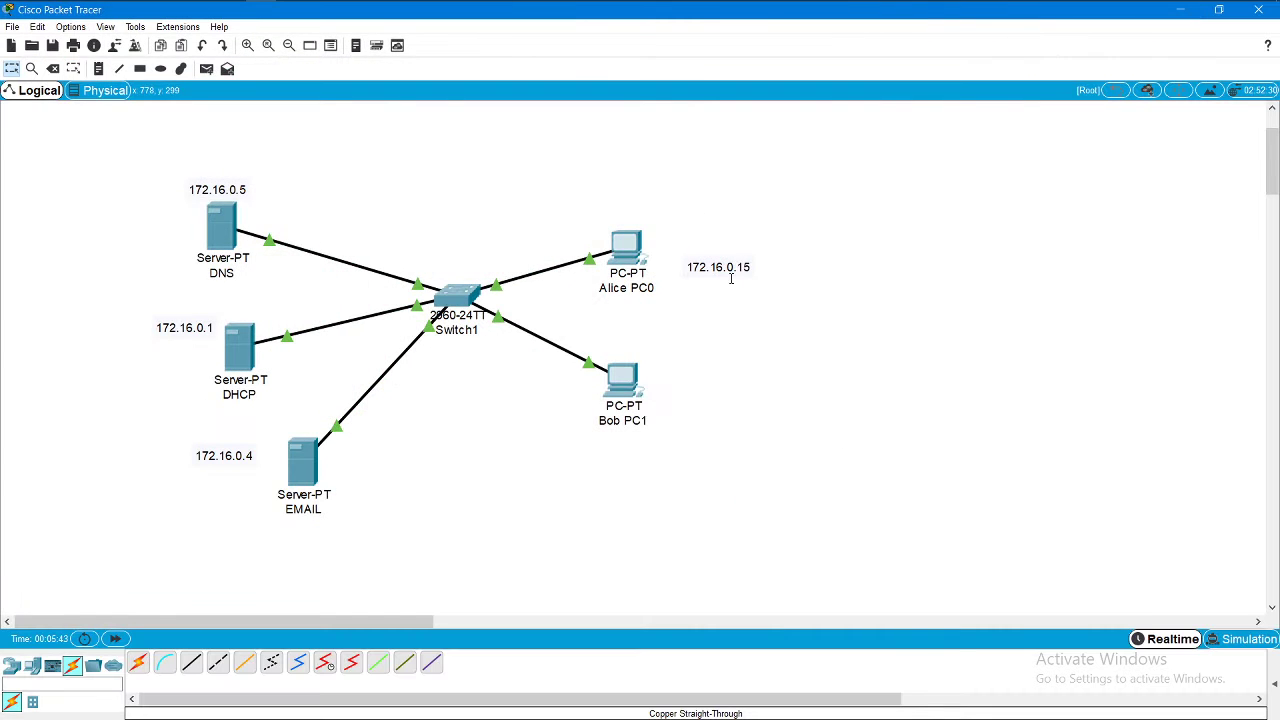
{"action": "left_click", "coordinate": [99, 68]}
{"action": "left_click", "coordinate": [686, 386]}
{"action": "type", "text": "172.16.0.5"}
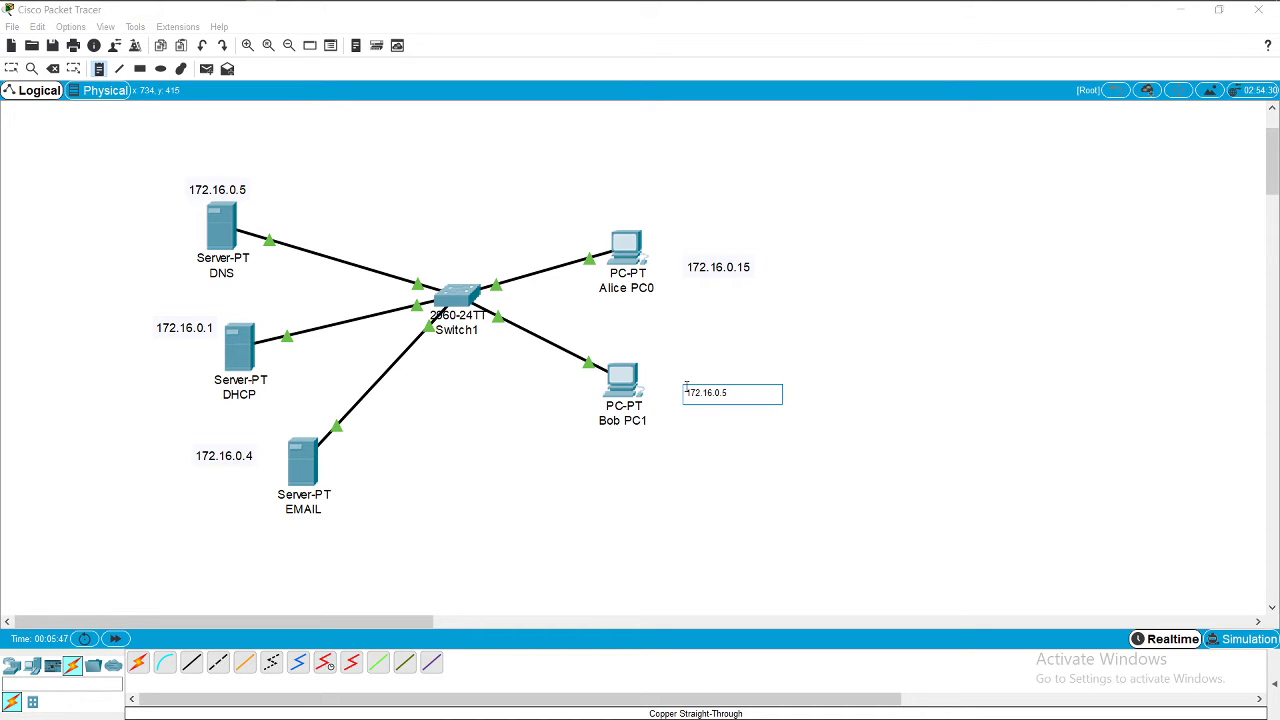
{"action": "key", "text": "BackSpace"}
{"action": "left_click", "coordinate": [869, 401]}
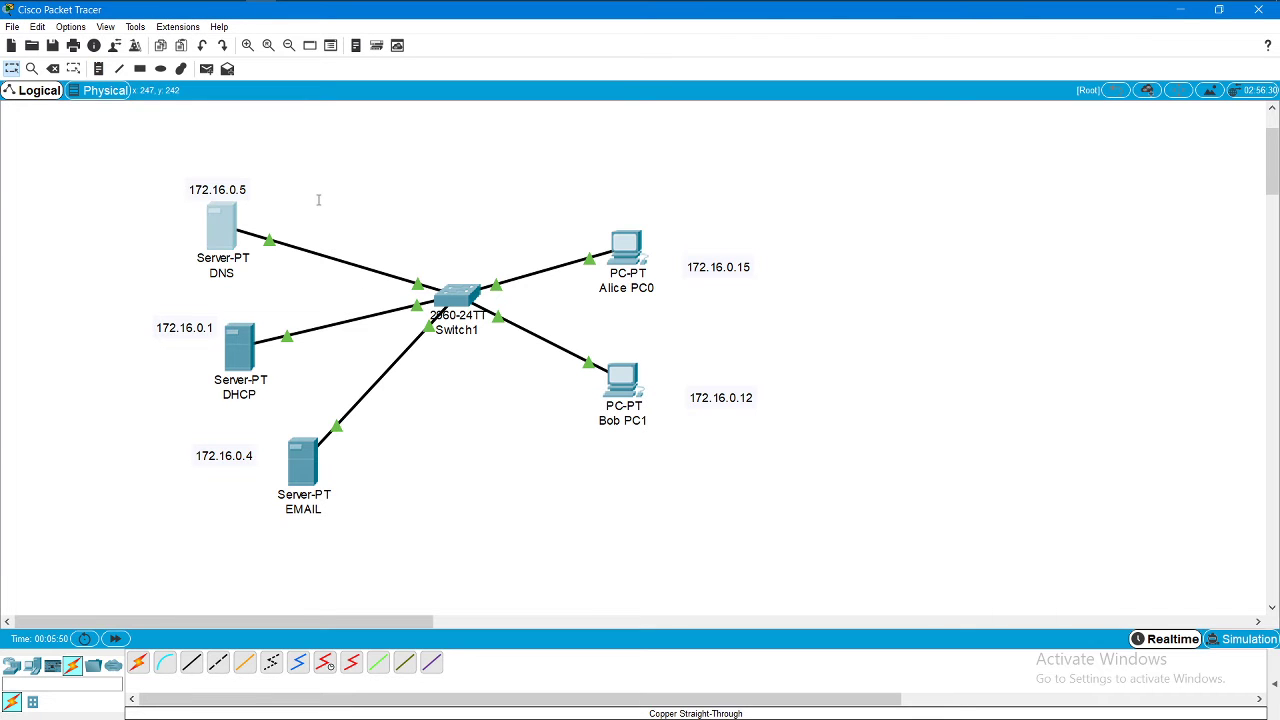
{"action": "left_click", "coordinate": [221, 225]}
Step: In the DNS server's IP Configuration, enter 172.16.0.5, mask 255.255.255.224 and DNS server 172.16.0.5
{"action": "left_click", "coordinate": [526, 142]}
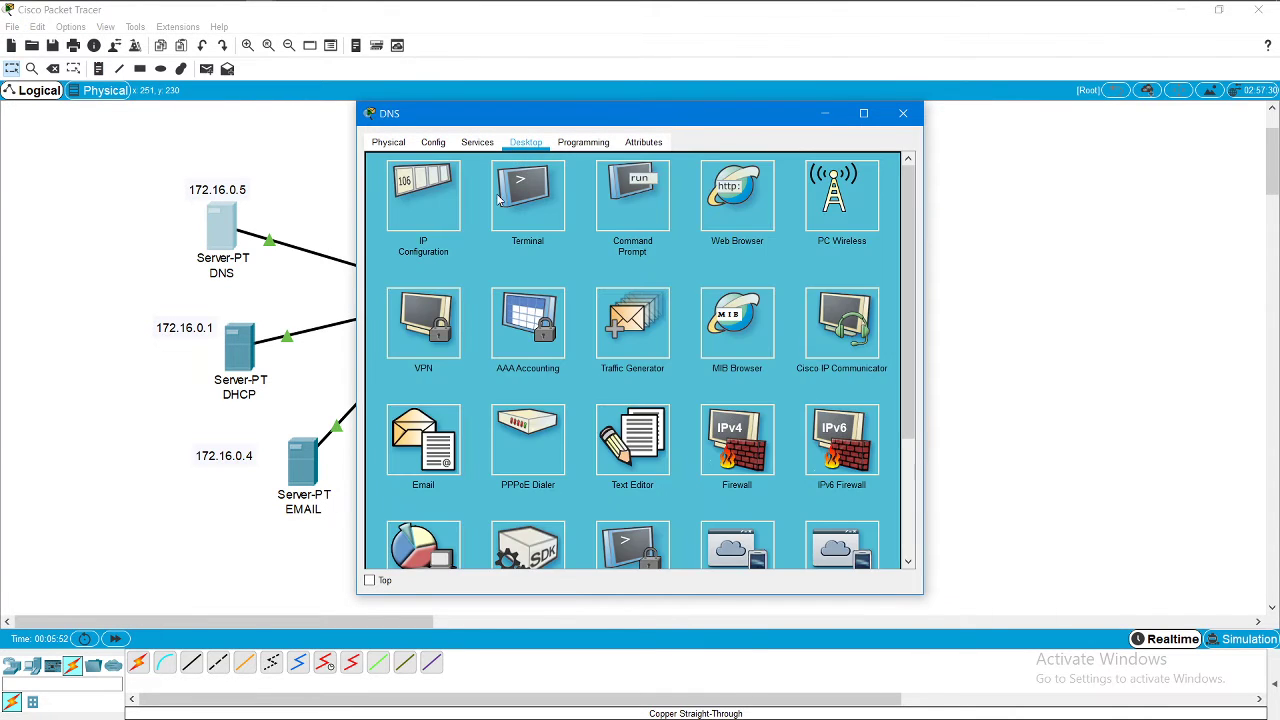
{"action": "left_click", "coordinate": [424, 214]}
{"action": "left_click", "coordinate": [560, 223]}
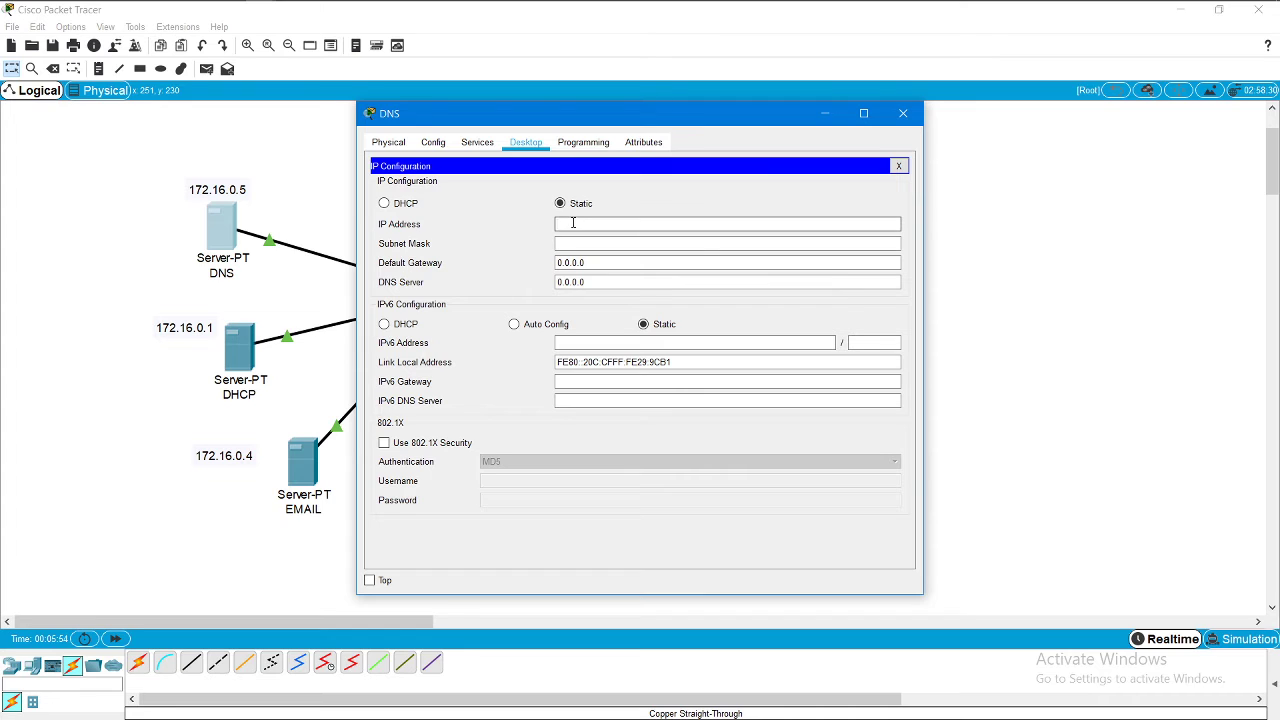
{"action": "type", "text": "172"}
{"action": "type", "text": ".16."}
{"action": "type", "text": "0.1"}
{"action": "left_click", "coordinate": [622, 244]}
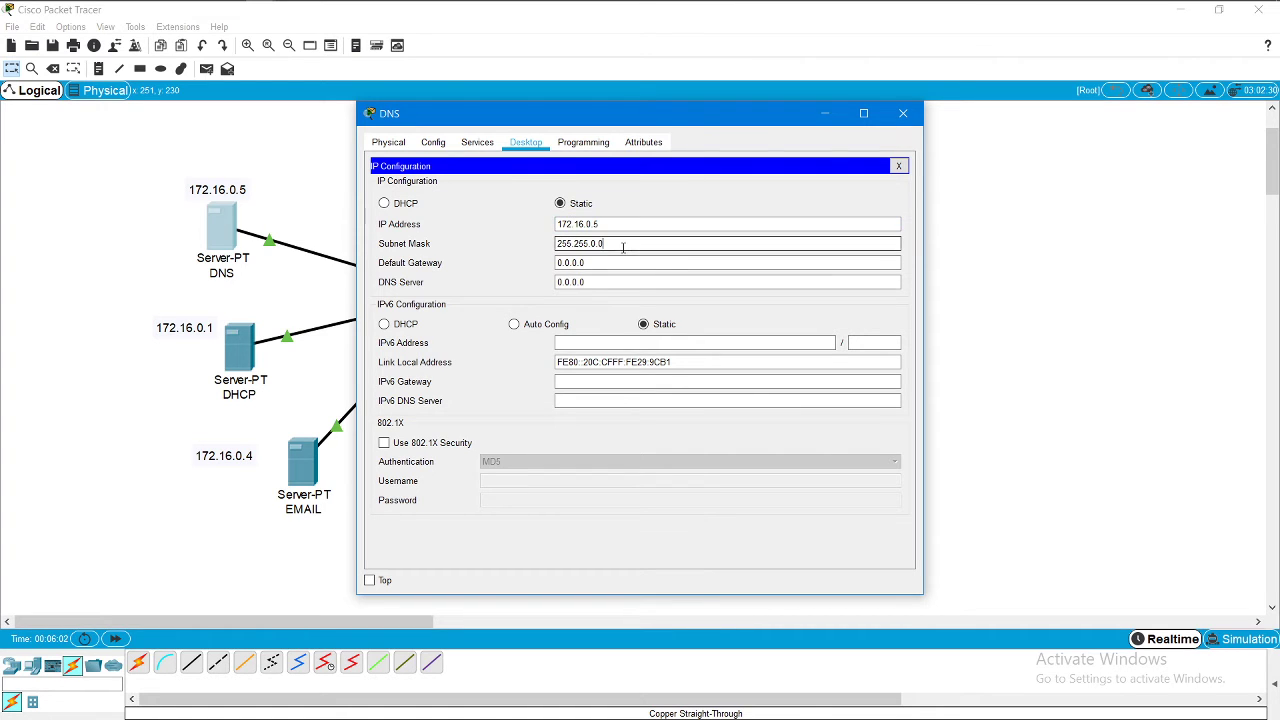
{"action": "key", "text": "BackSpace"}
{"action": "type", "text": "55"}
{"action": "left_click", "coordinate": [626, 282]}
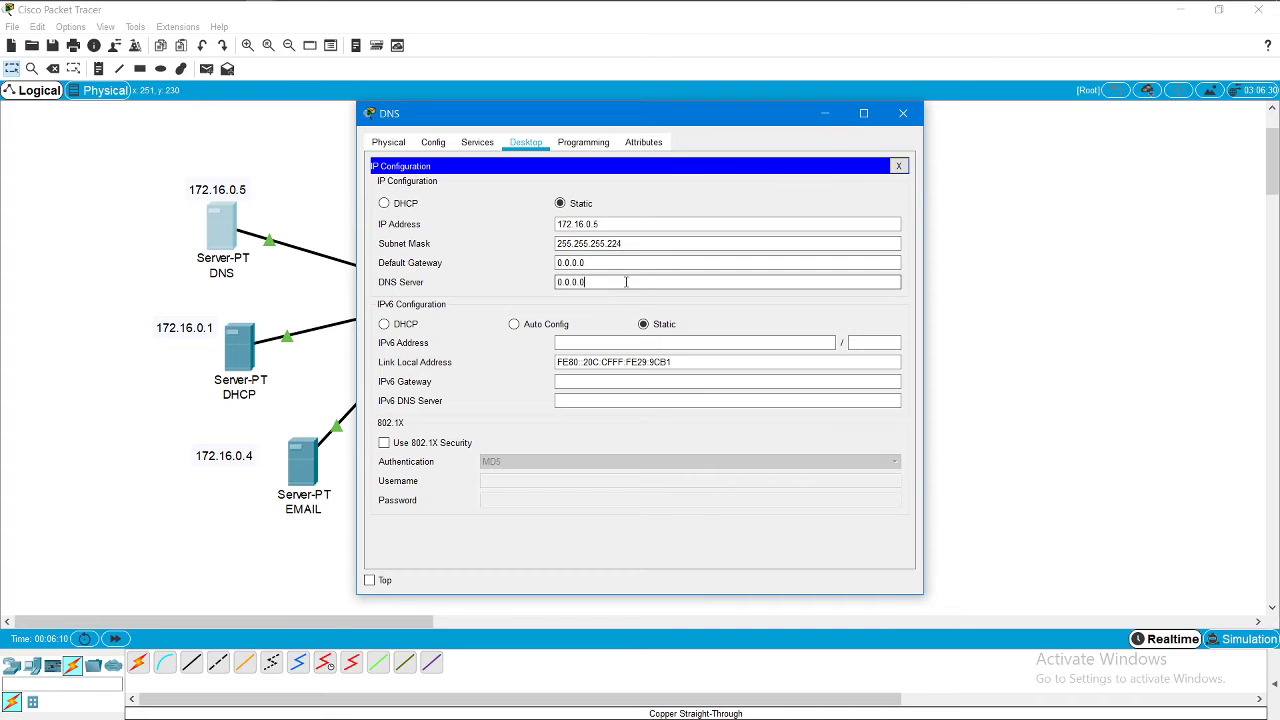
{"action": "key", "text": "BackSpace"}
{"action": "key", "text": "BackSpace"}
{"action": "key", "text": "BackSpace"}
{"action": "key", "text": "BackSpace"}
{"action": "type", "text": "172.16.0.5"}
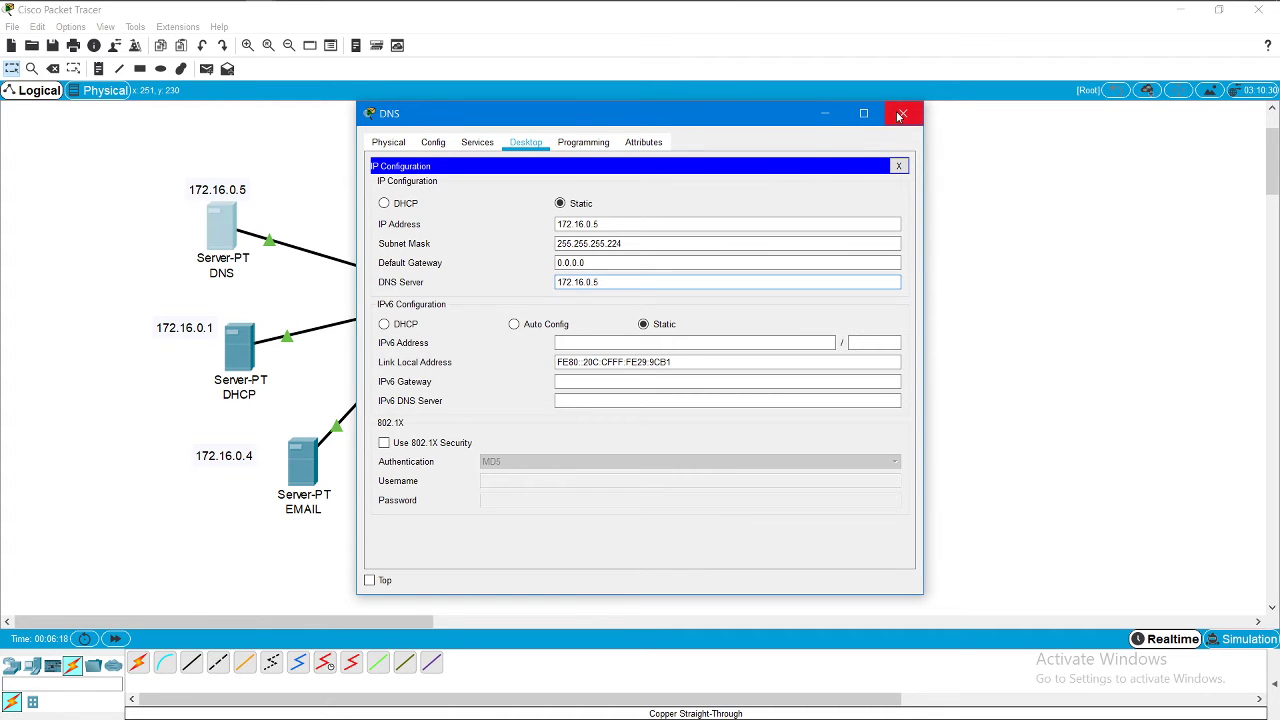
{"action": "left_click", "coordinate": [900, 116]}
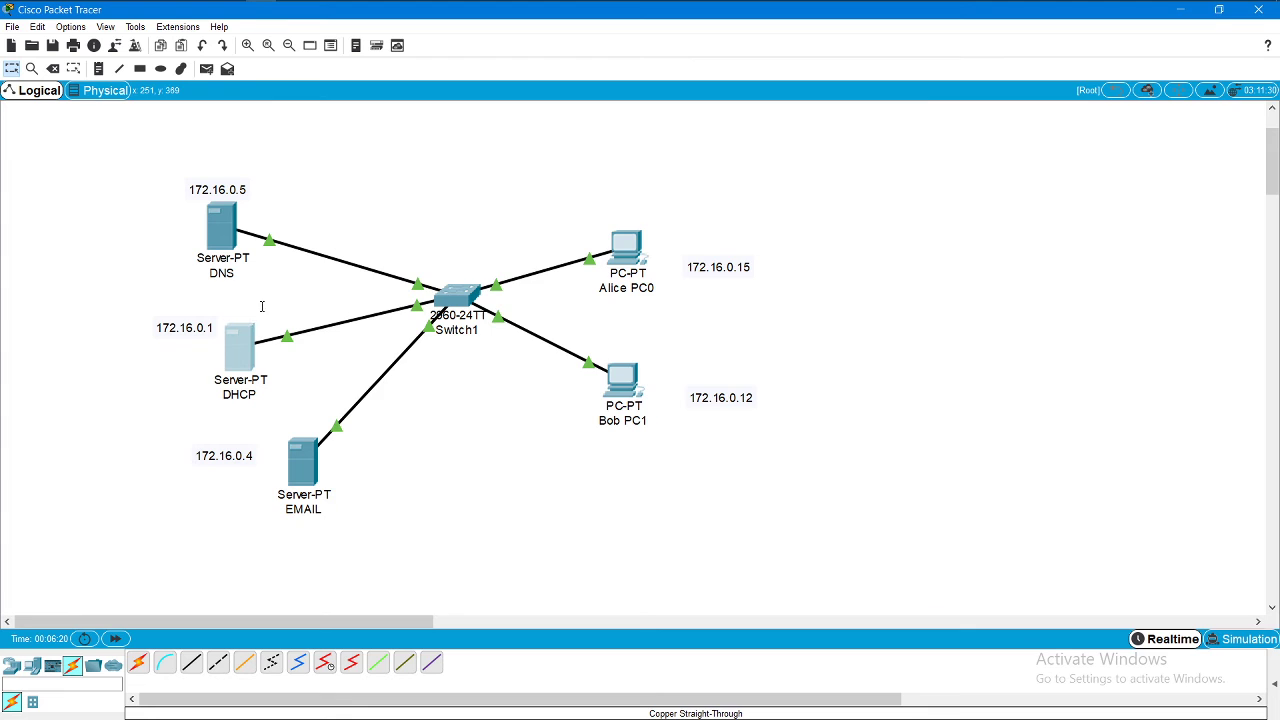
Step: Give the DHCP server IP 172.16.0.1 with subnet mask 255.255.255.224
{"action": "left_click", "coordinate": [242, 342]}
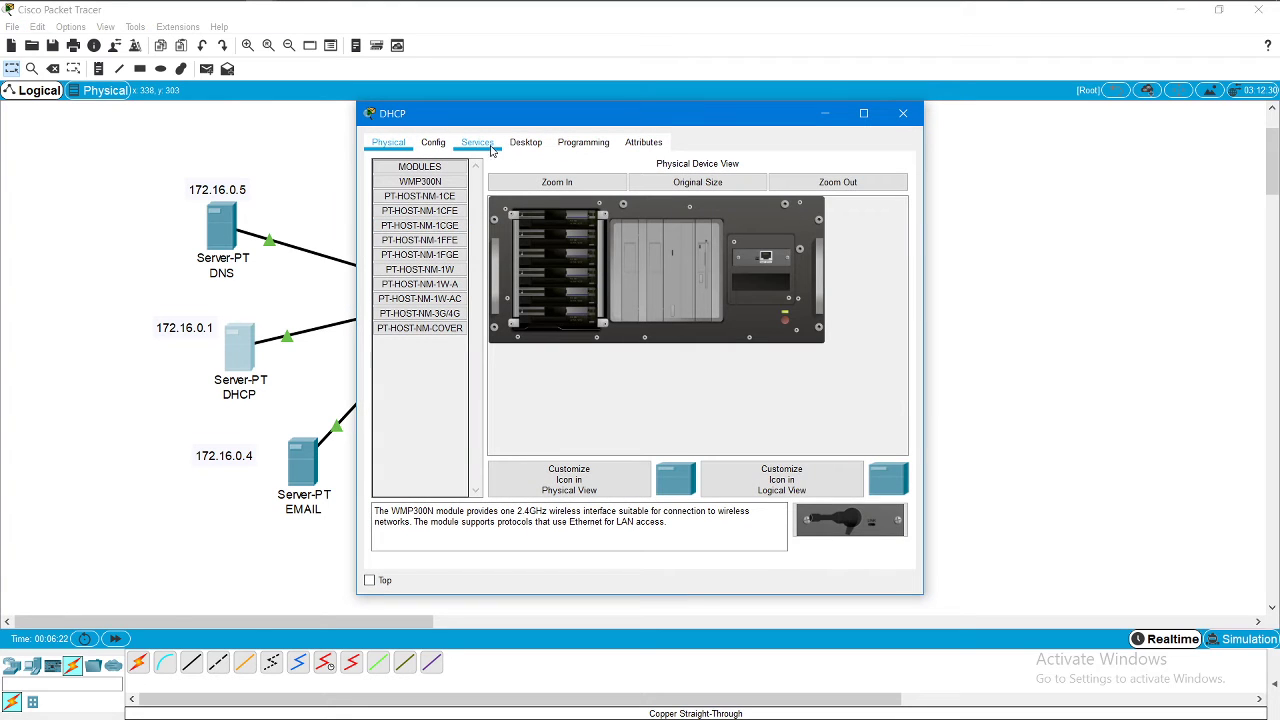
{"action": "left_click", "coordinate": [524, 143]}
{"action": "left_click", "coordinate": [420, 221]}
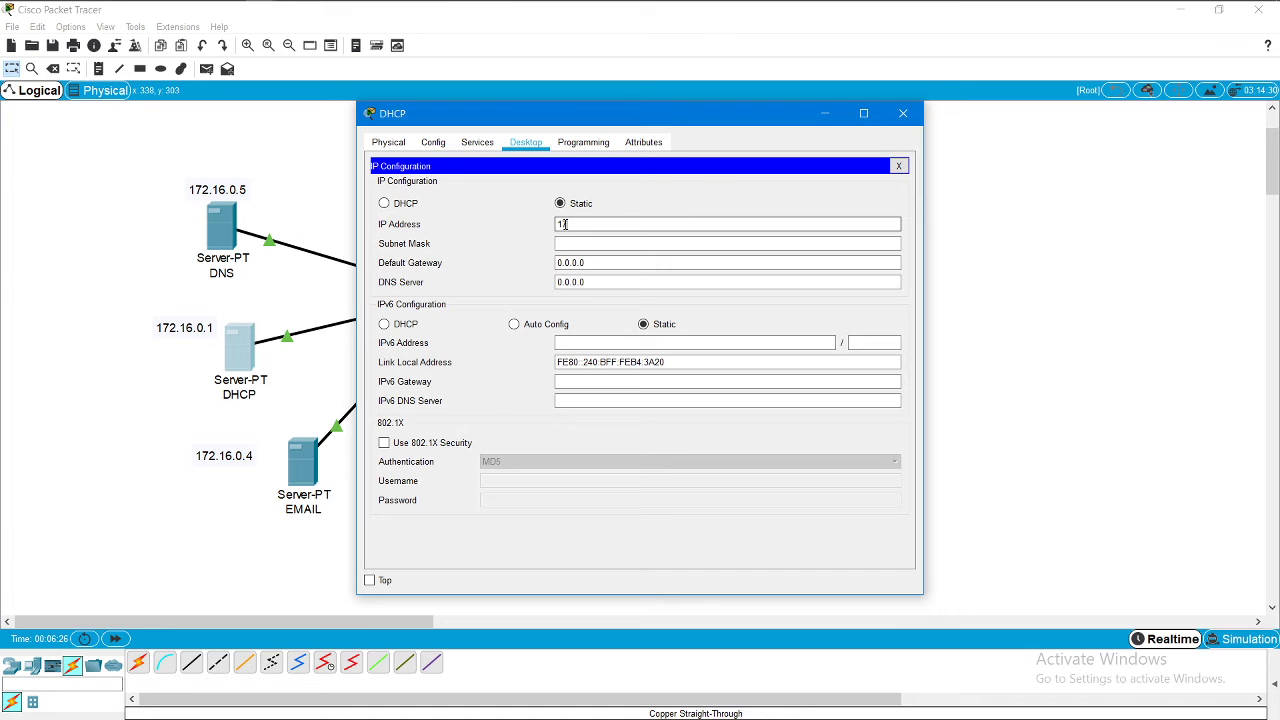
{"action": "left_click", "coordinate": [565, 224]}
{"action": "type", "text": "172.16.0.1"}
{"action": "left_click", "coordinate": [572, 243]}
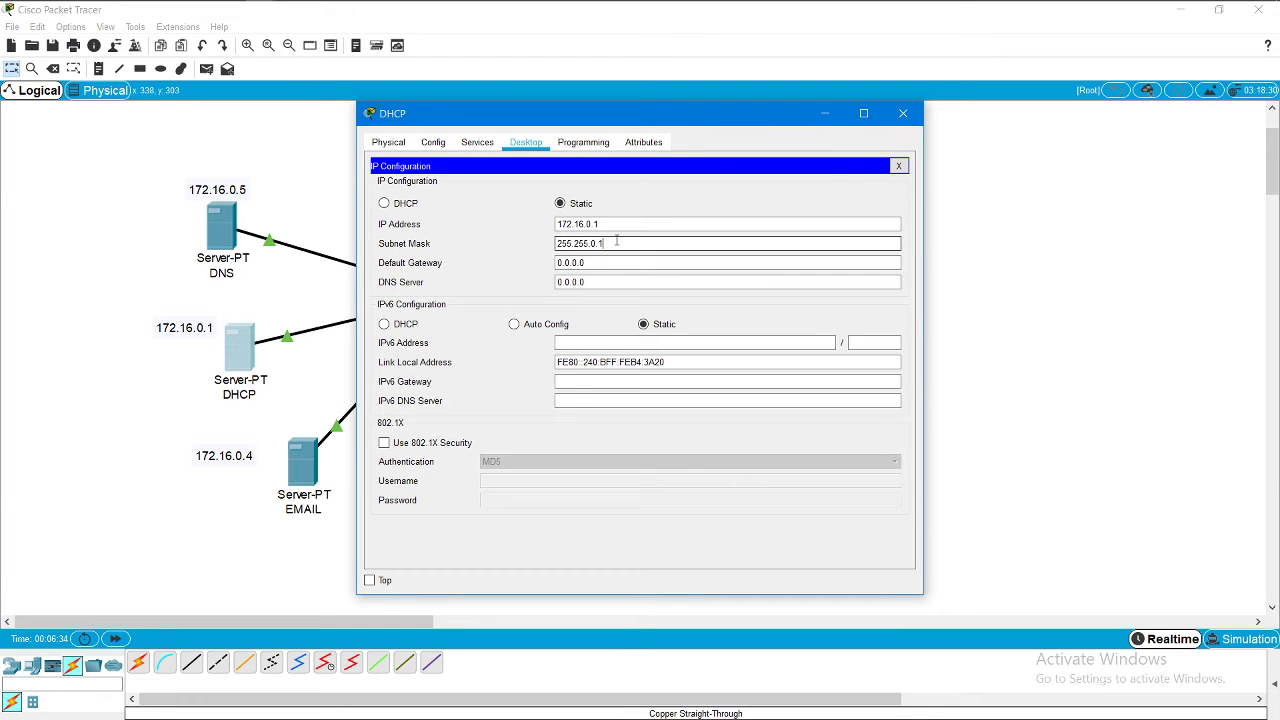
{"action": "type", "text": "224"}
{"action": "left_click", "coordinate": [597, 243]}
{"action": "key", "text": "BackSpace"}
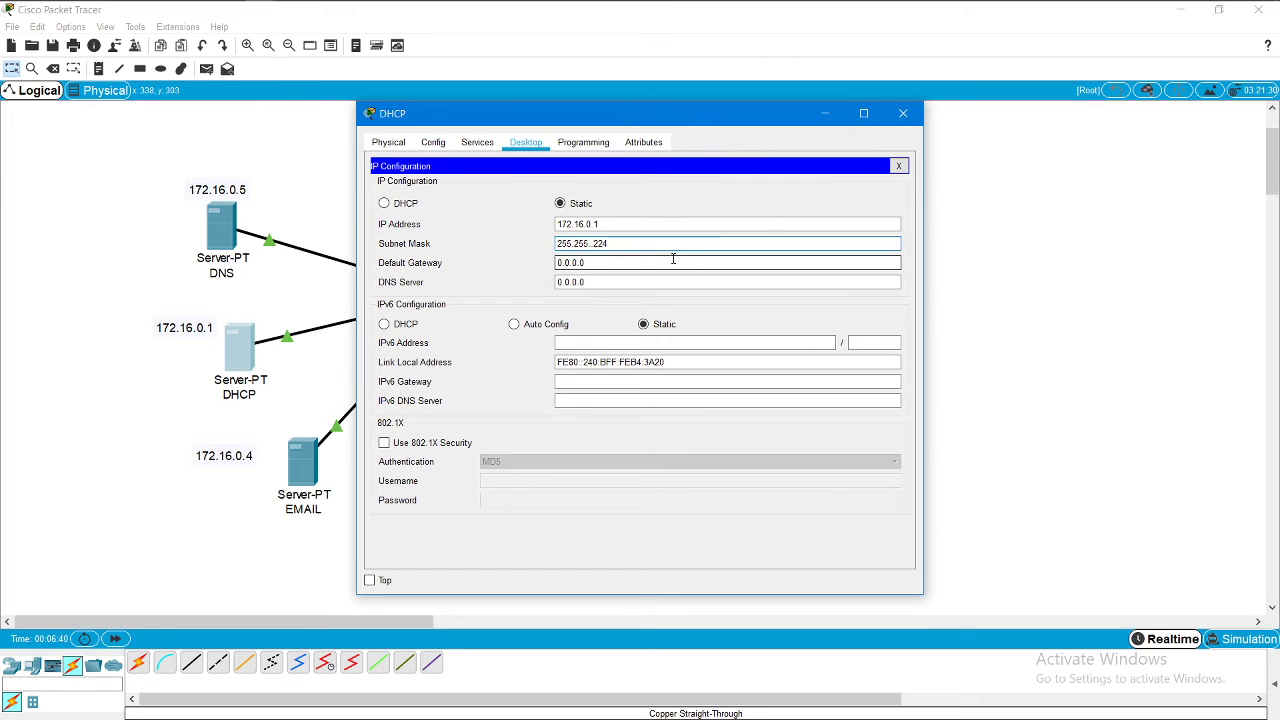
{"action": "type", "text": "3"}
{"action": "key", "text": "BackSpace"}
{"action": "type", "text": "255"}
Step: Set the DHCP server's DNS server to 172.16.0.5 and close its settings
{"action": "left_click", "coordinate": [595, 281]}
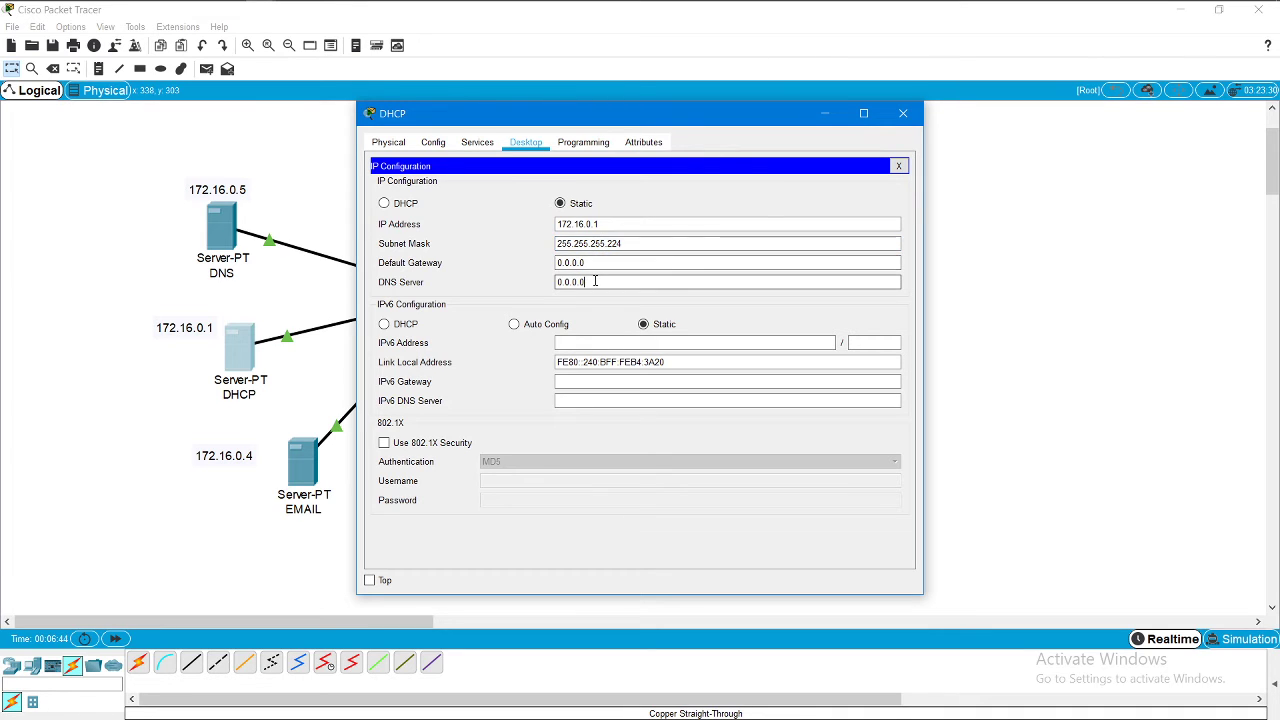
{"action": "key", "text": "BackSpace"}
{"action": "key", "text": "BackSpace"}
{"action": "key", "text": "BackSpace"}
{"action": "key", "text": "BackSpace"}
{"action": "key", "text": "BackSpace"}
{"action": "key", "text": "BackSpace"}
{"action": "key", "text": "BackSpace"}
{"action": "type", "text": "172.1"}
{"action": "key", "text": "BackSpace"}
{"action": "type", "text": "2.16.0.5"}
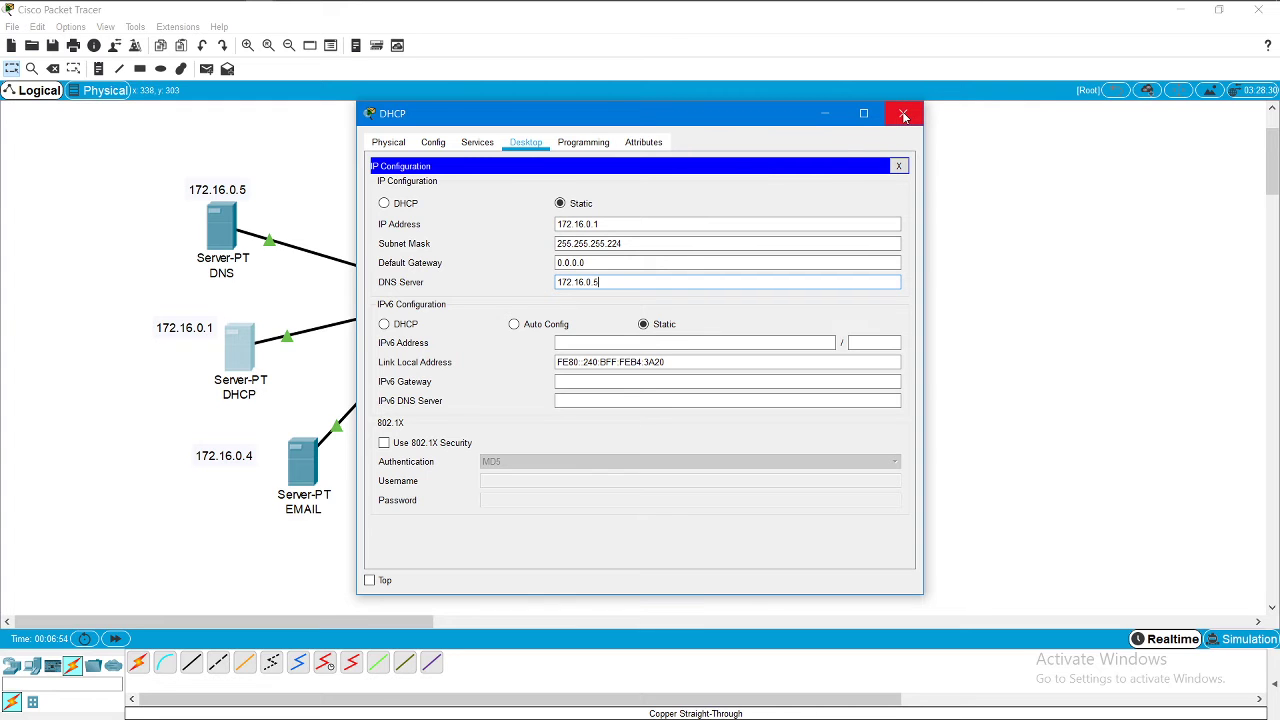
{"action": "left_click", "coordinate": [904, 116]}
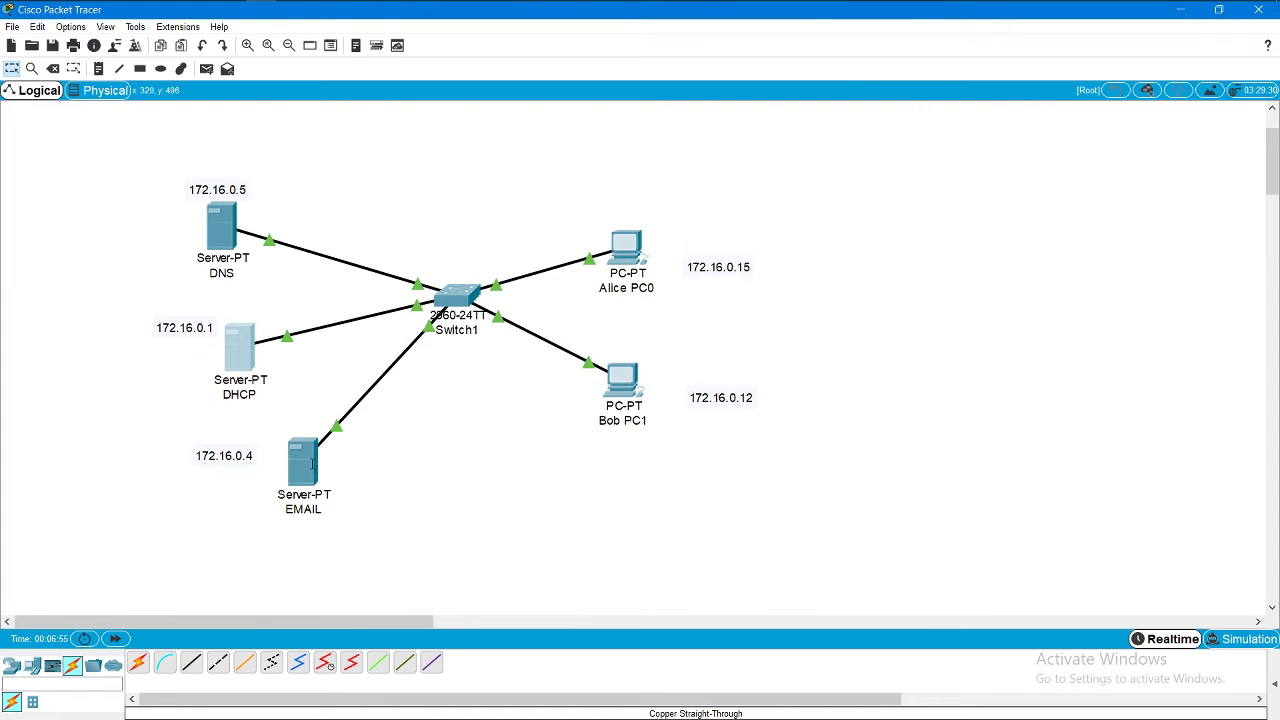
Step: Give the EMAIL server IP 172.16.0.4 with subnet mask 255.255.255.224
{"action": "left_click", "coordinate": [303, 460]}
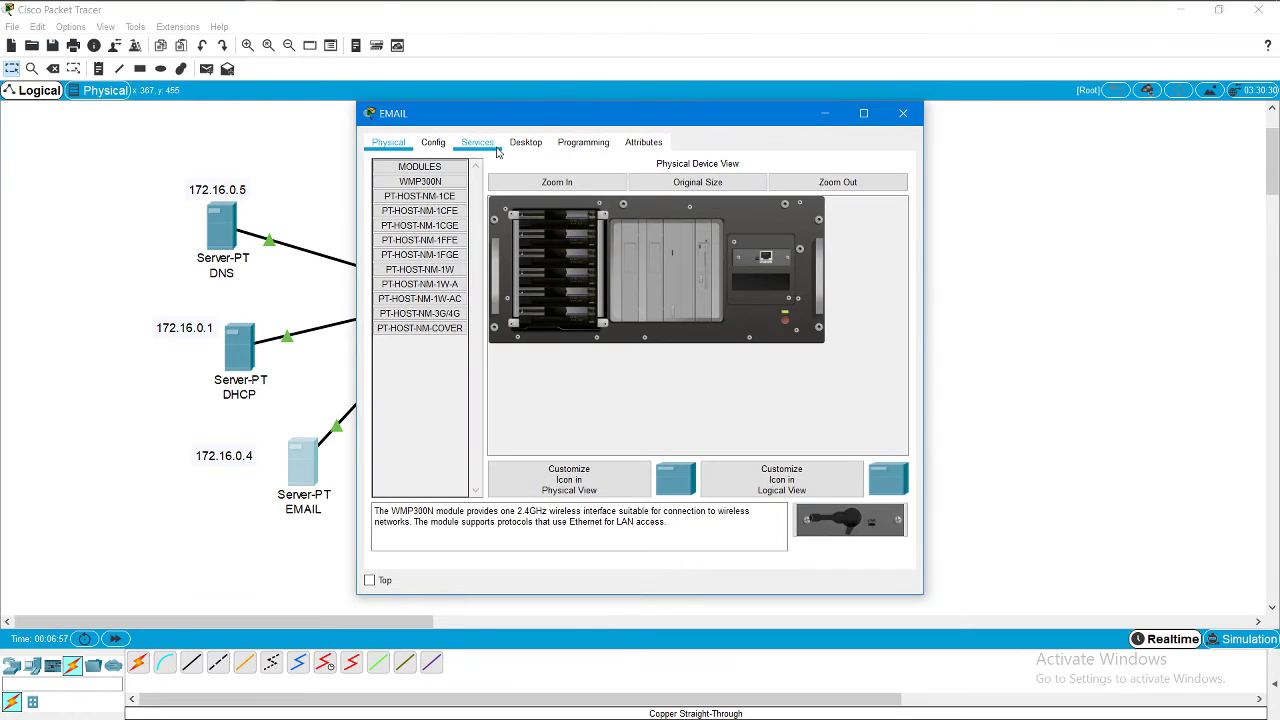
{"action": "left_click", "coordinate": [526, 142]}
{"action": "left_click", "coordinate": [429, 214]}
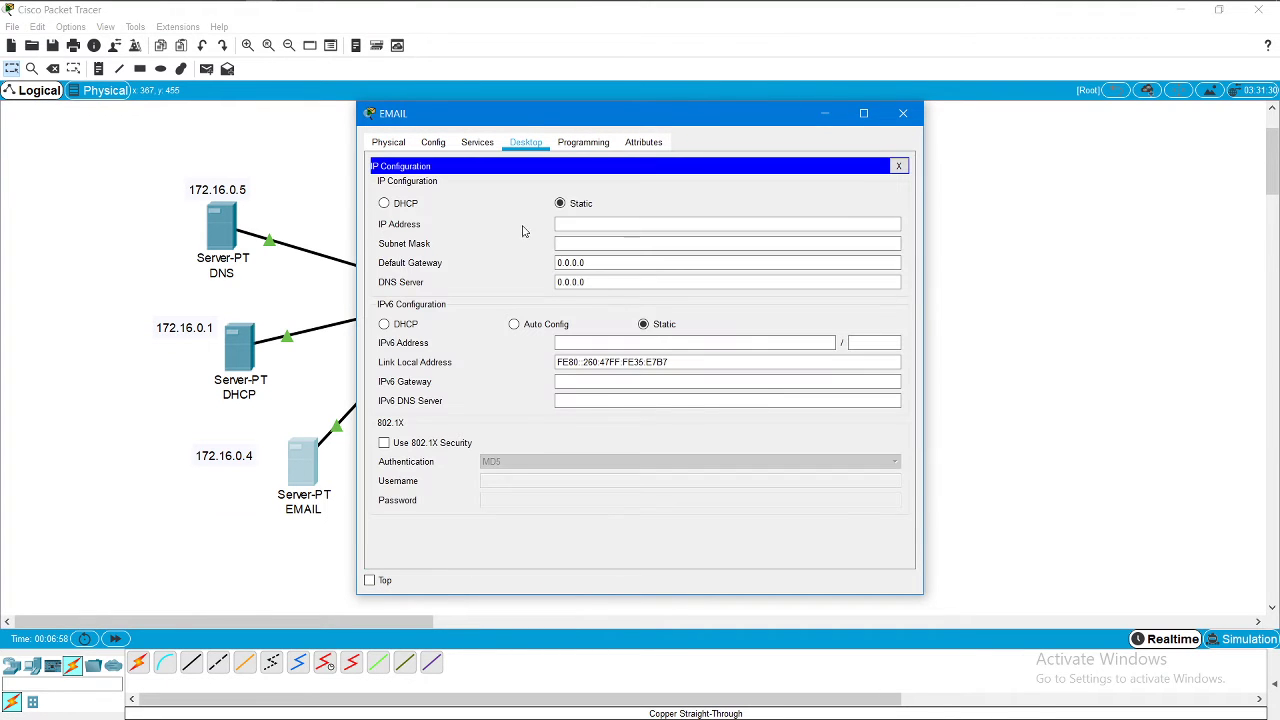
{"action": "left_click", "coordinate": [645, 228]}
{"action": "type", "text": "172.1"}
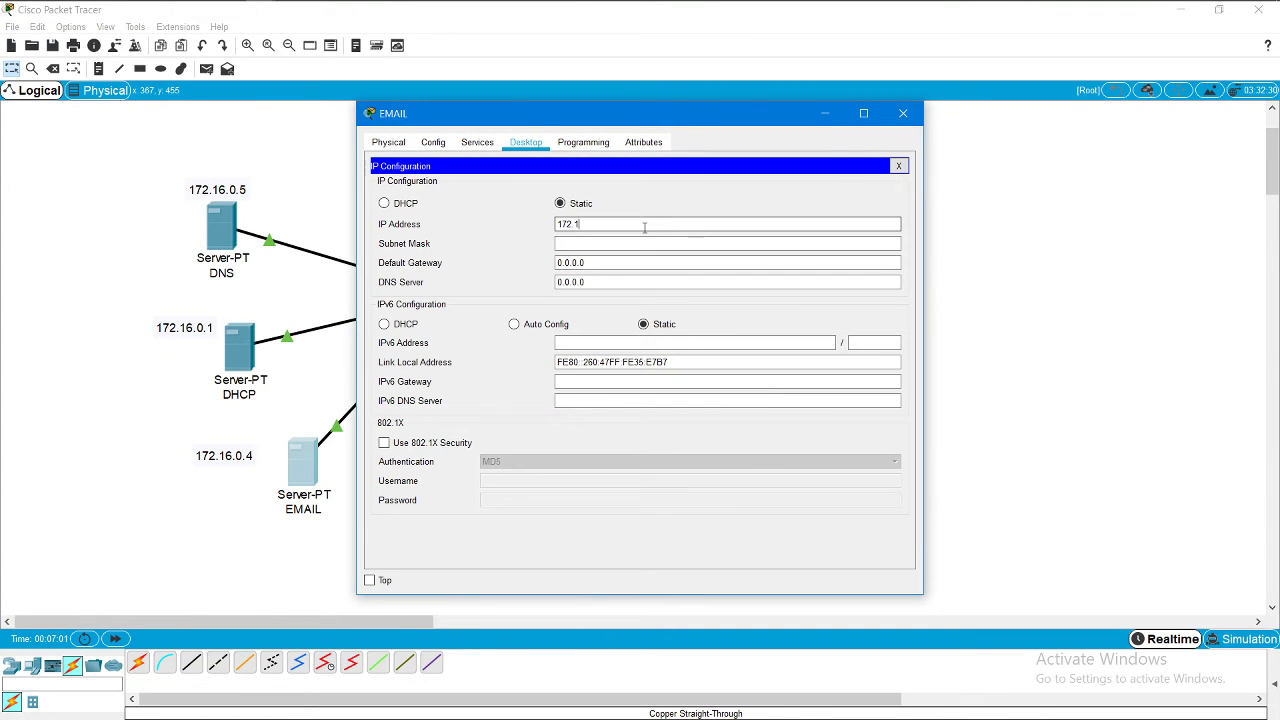
{"action": "type", "text": "6.0.4"}
{"action": "key", "text": "Tab"}
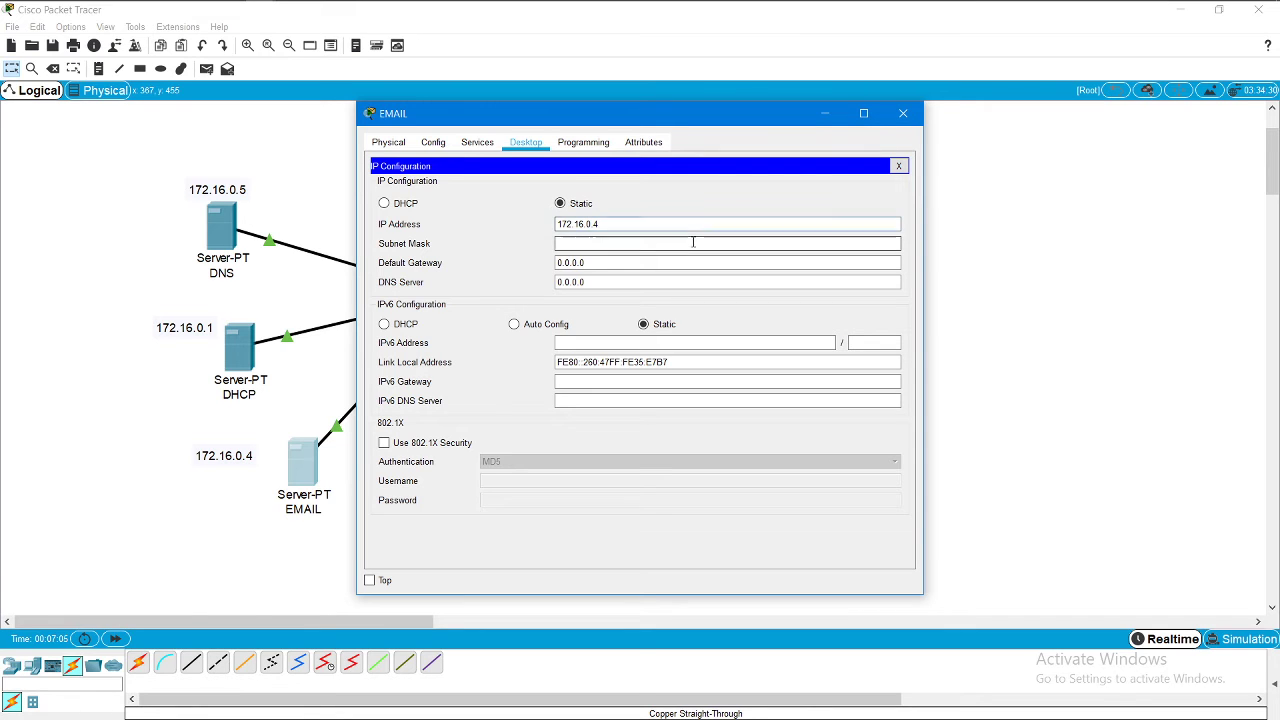
{"action": "left_click", "coordinate": [596, 243]}
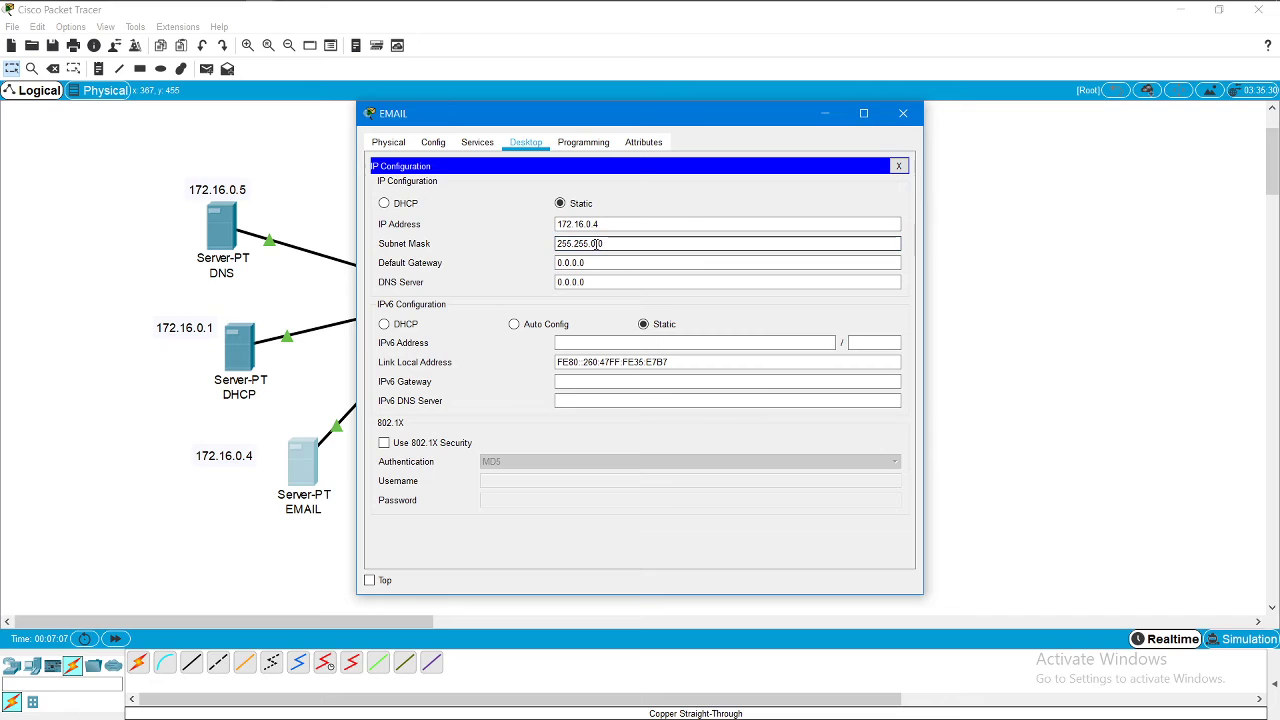
{"action": "key", "text": "BackSpace"}
{"action": "type", "text": "255."}
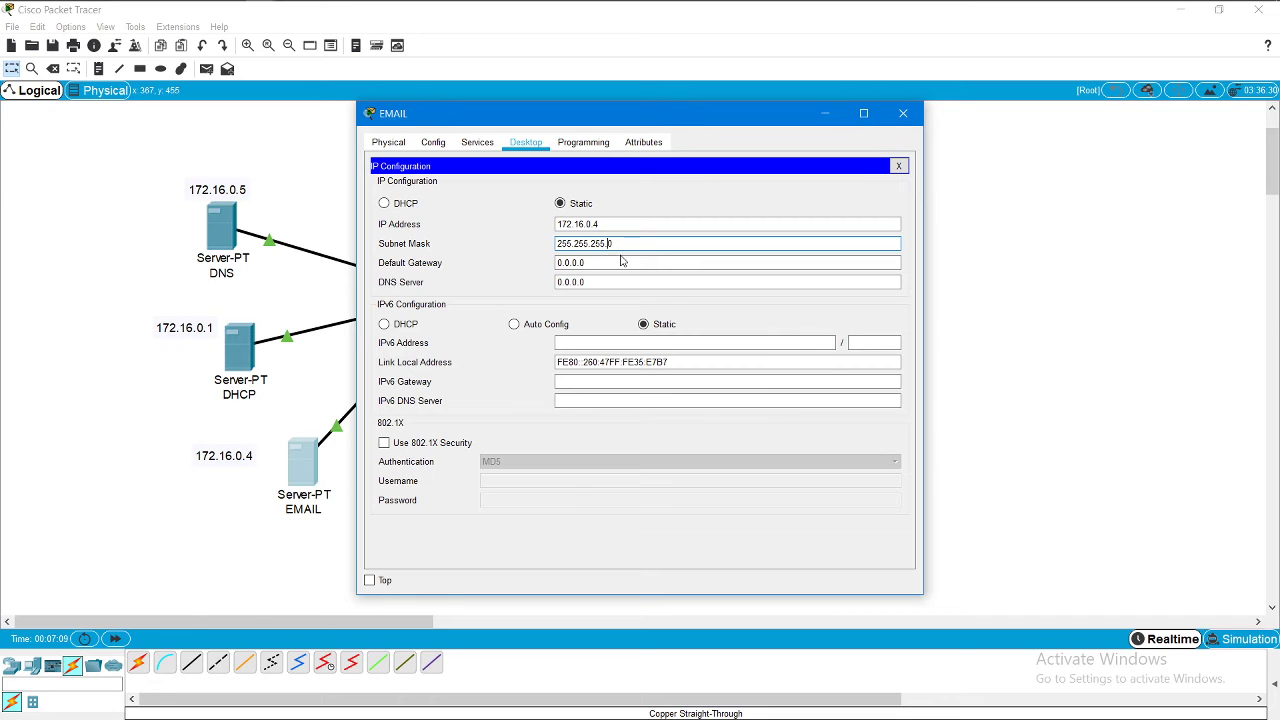
{"action": "key", "text": "Right"}
{"action": "key", "text": "Right"}
{"action": "key", "text": "BackSpace"}
{"action": "type", "text": "224"}
Step: Set the EMAIL server's DNS server to 172.16.0.5 and close its settings
{"action": "left_click", "coordinate": [607, 286]}
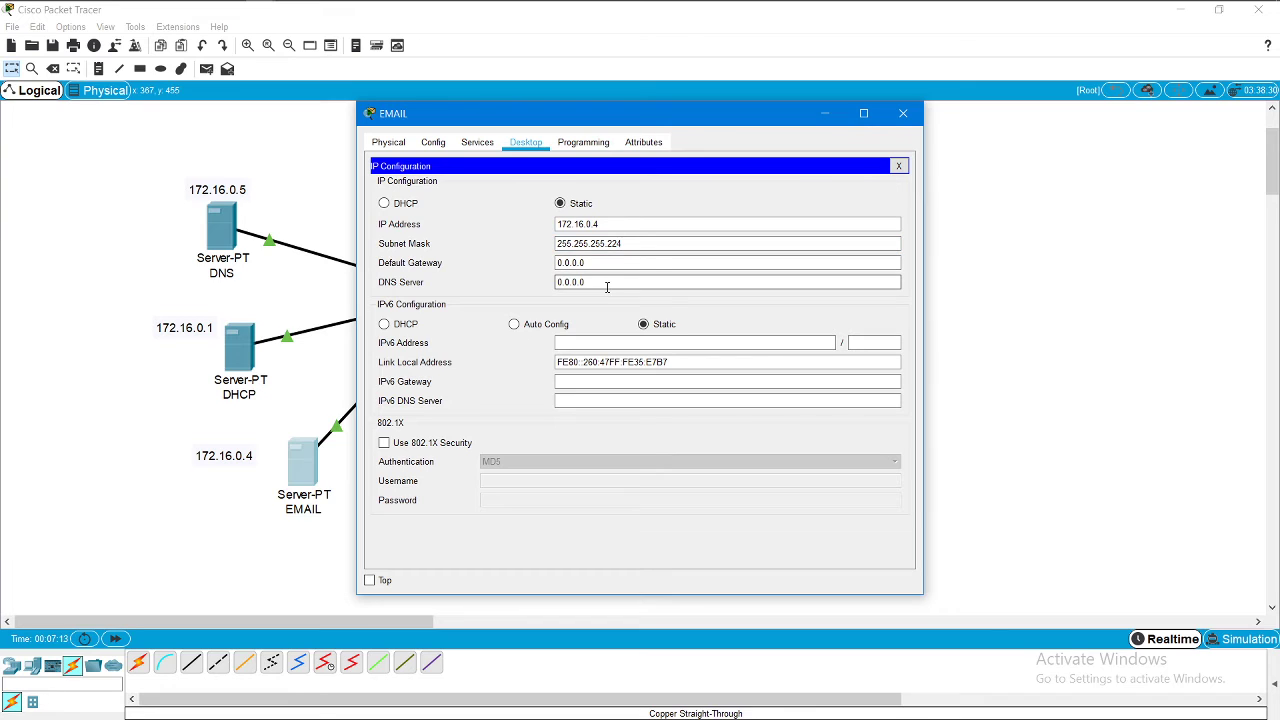
{"action": "key", "text": "BackSpace"}
{"action": "key", "text": "BackSpace"}
{"action": "key", "text": "BackSpace"}
{"action": "key", "text": "BackSpace"}
{"action": "key", "text": "BackSpace"}
{"action": "type", "text": "172.16.0.5"}
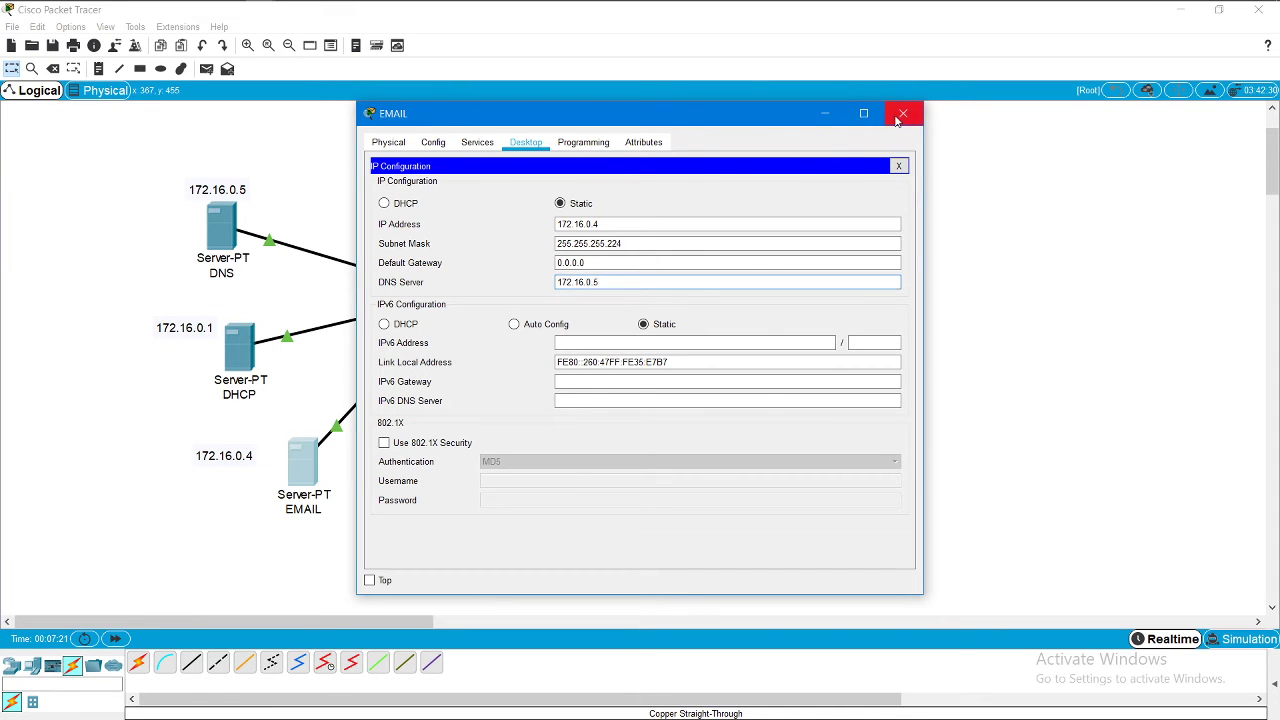
{"action": "left_click", "coordinate": [903, 113]}
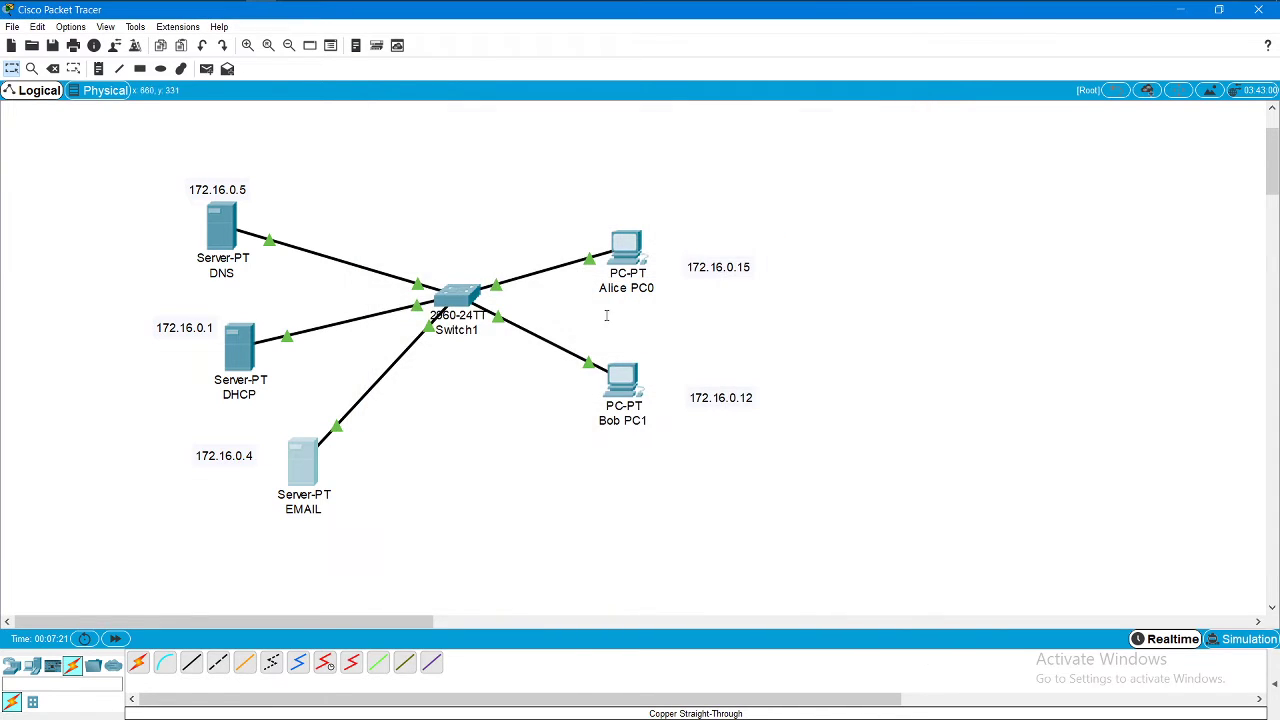
Step: Enter IP address 172.16.0.15 in Alice PC0's IP Configuration
{"action": "left_click", "coordinate": [626, 247]}
{"action": "left_click", "coordinate": [477, 142]}
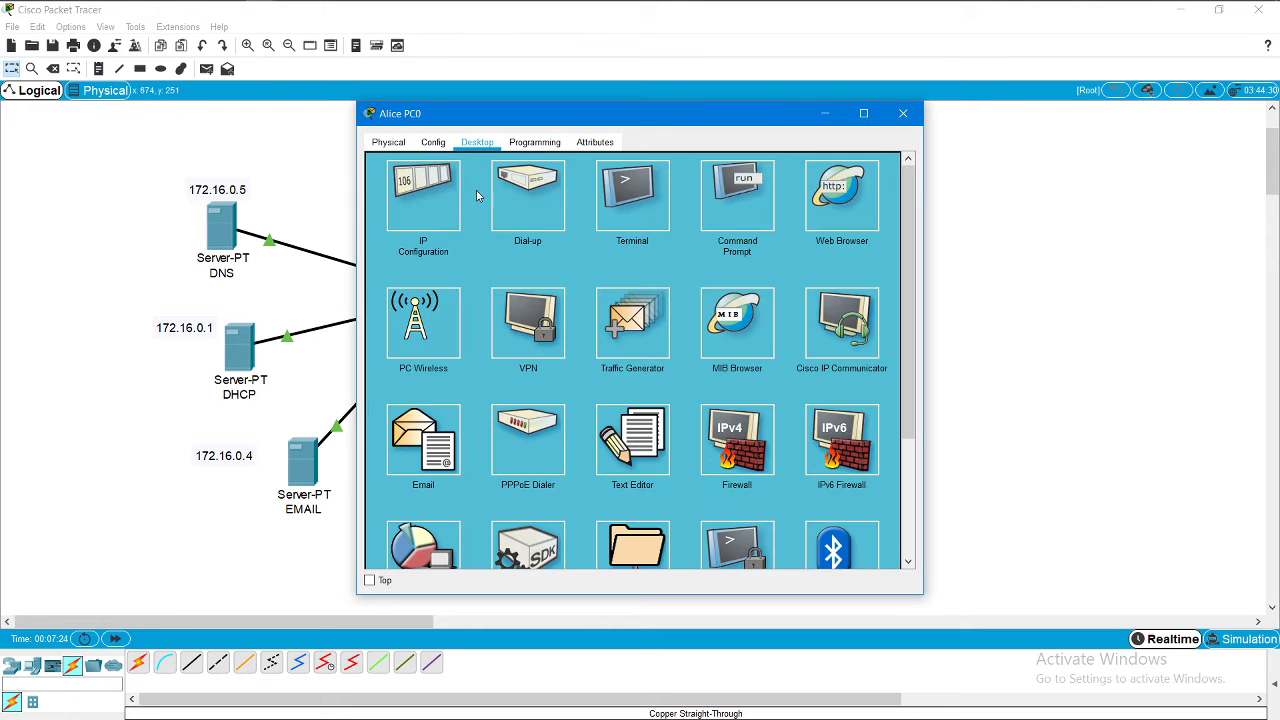
{"action": "left_click", "coordinate": [428, 213]}
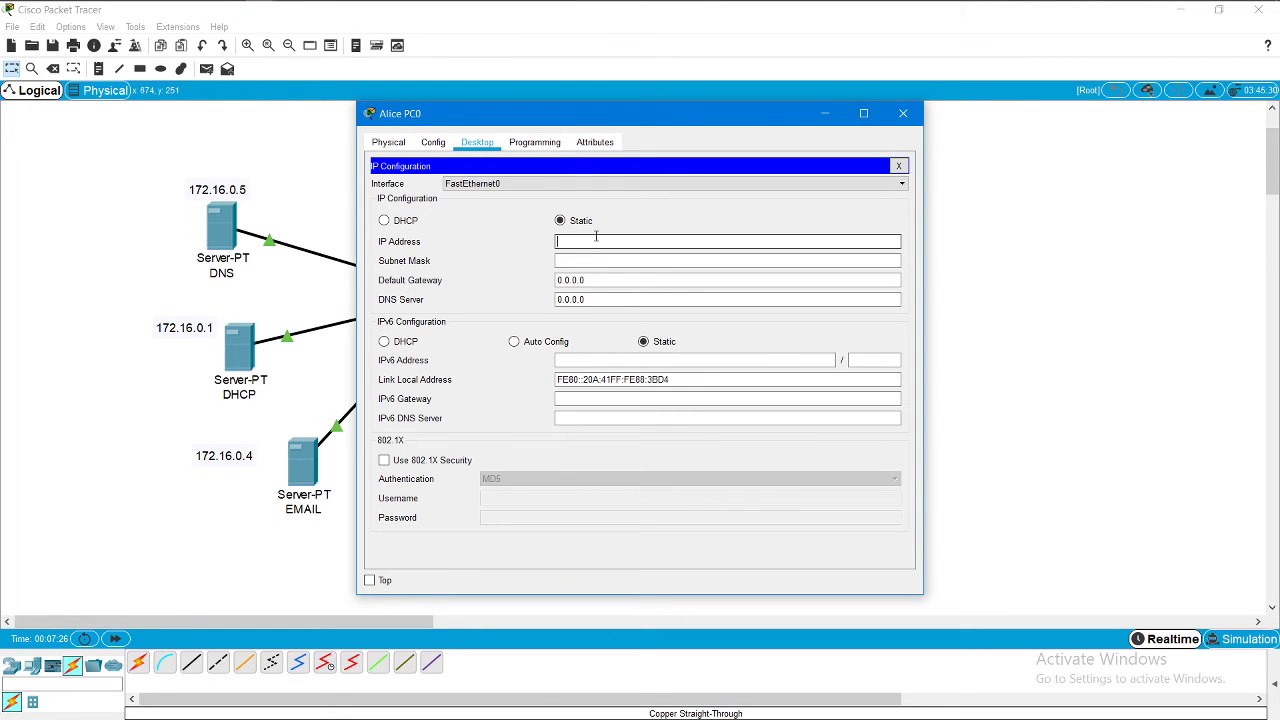
{"action": "left_click", "coordinate": [596, 241]}
{"action": "type", "text": "172.16.0.15"}
Step: Set Alice PC0's mask to 255.255.255.224 and DNS server to 172.16.0.5, then open Bob PC1
{"action": "left_click", "coordinate": [596, 260]}
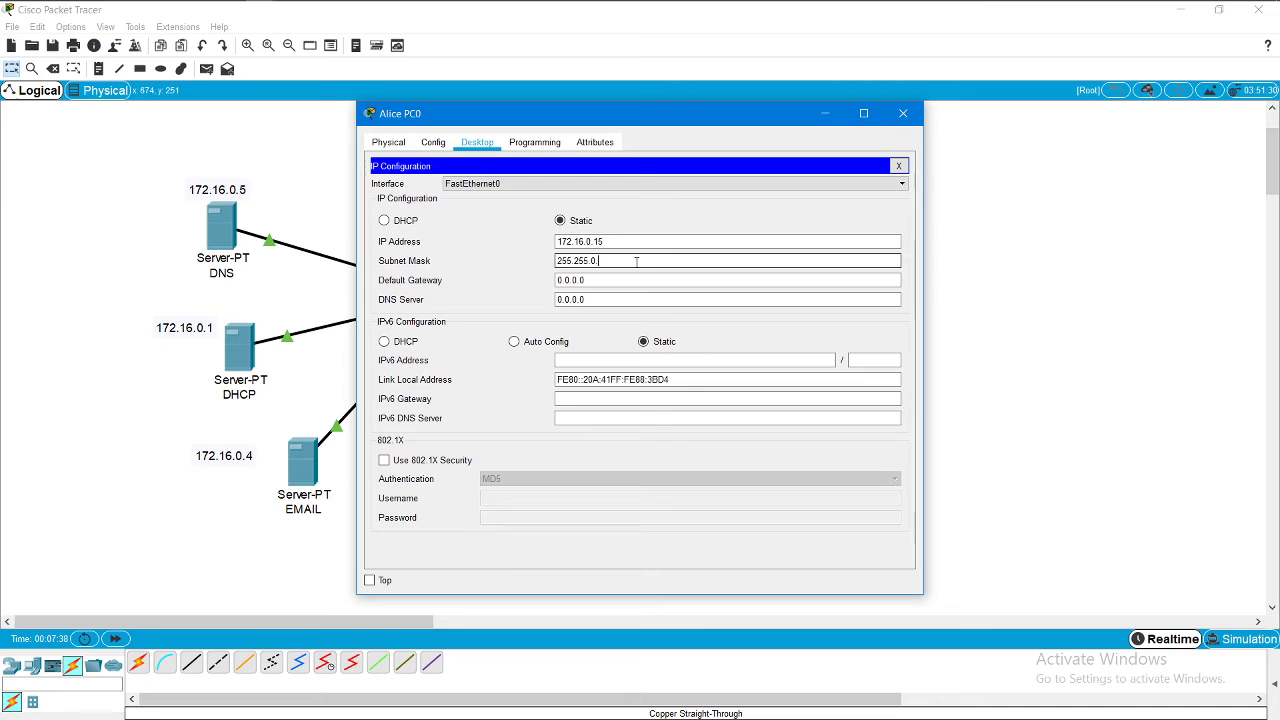
{"action": "type", "text": "224"}
{"action": "key", "text": "BackSpace"}
{"action": "type", "text": "255"}
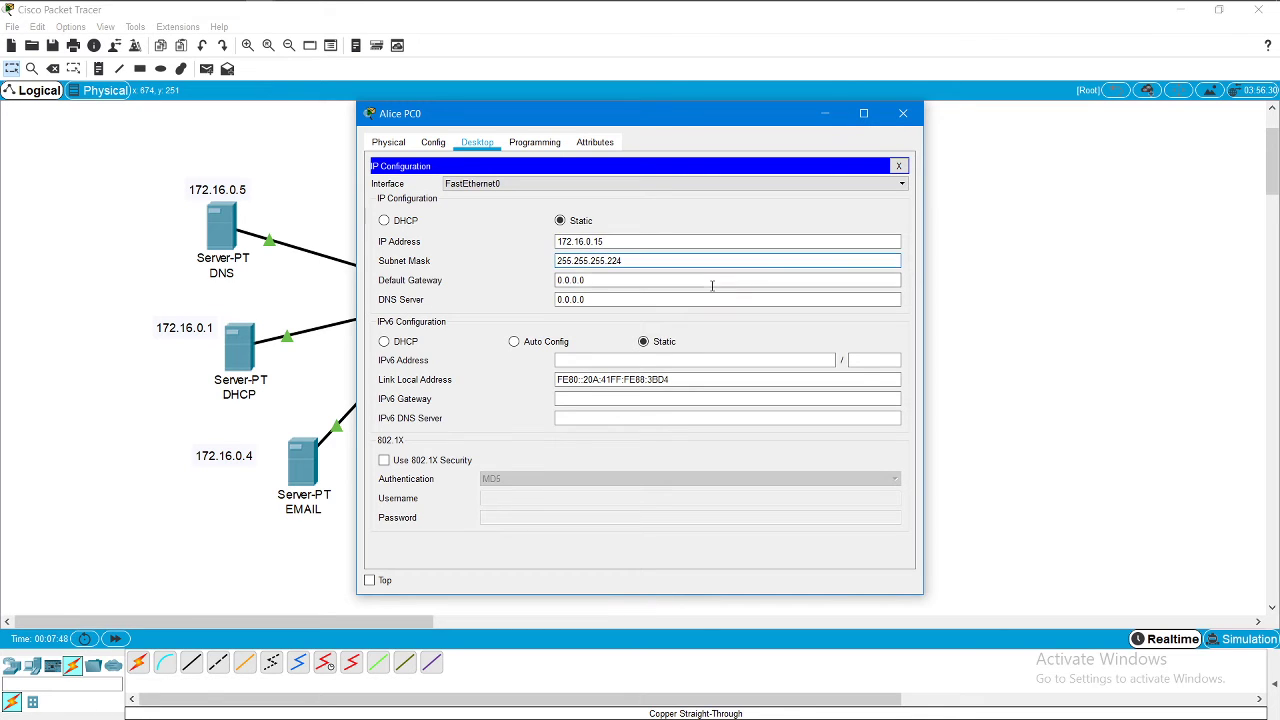
{"action": "key", "text": "BackSpace"}
{"action": "key", "text": "BackSpace"}
{"action": "key", "text": "BackSpace"}
{"action": "key", "text": "BackSpace"}
{"action": "key", "text": "BackSpace"}
{"action": "key", "text": "BackSpace"}
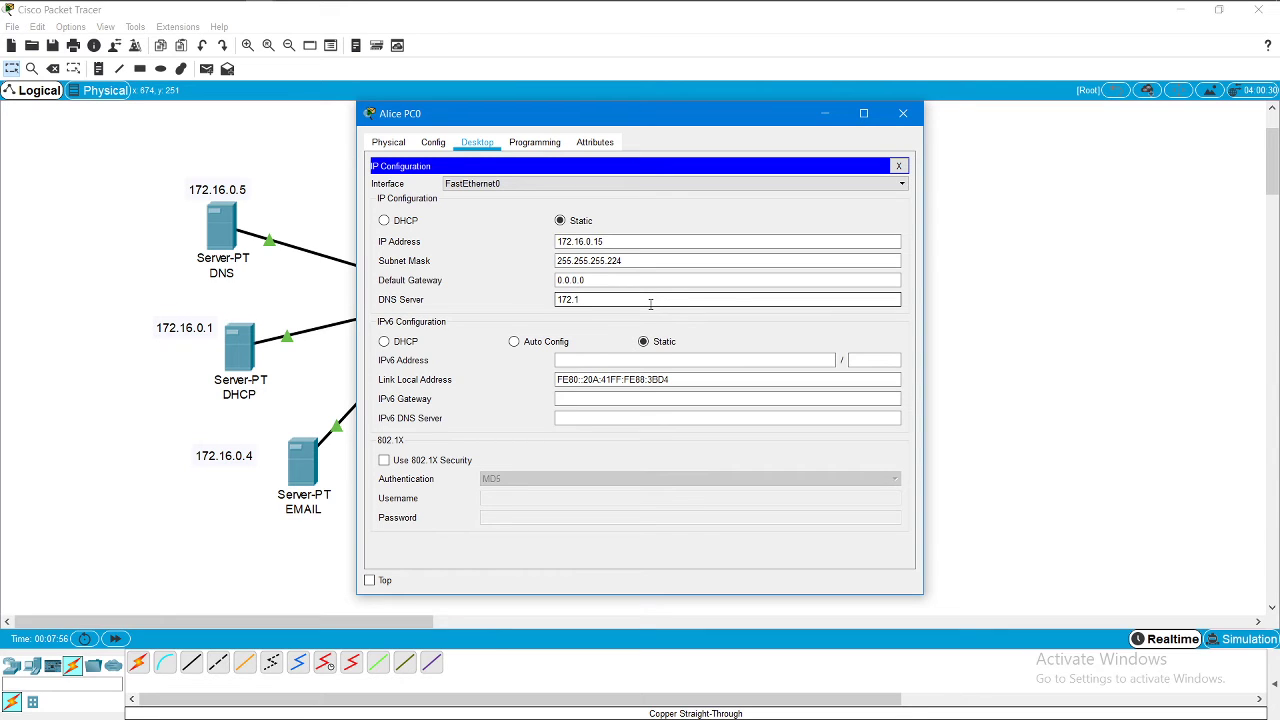
{"action": "type", "text": "172.16.0.5"}
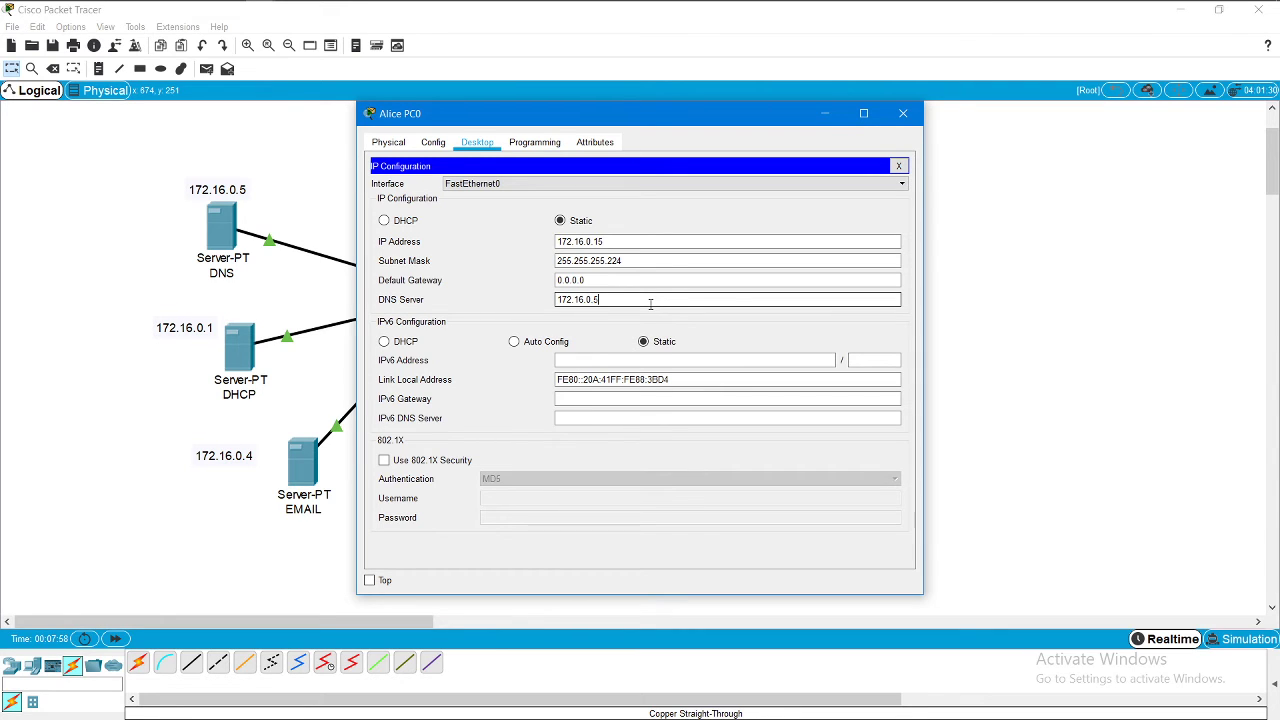
{"action": "left_click", "coordinate": [903, 114]}
{"action": "left_click", "coordinate": [632, 382]}
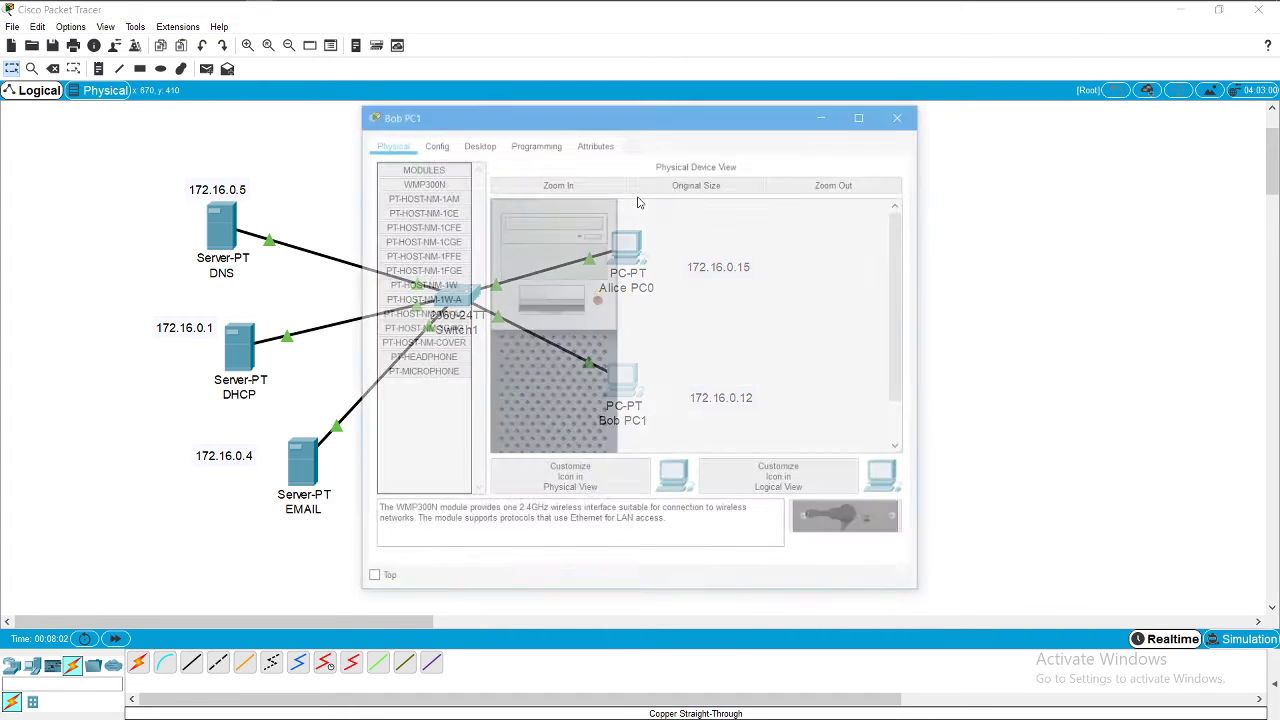
Step: Enter IP address 172.16.0.12 in Bob PC1's IP Configuration
{"action": "left_click", "coordinate": [477, 142]}
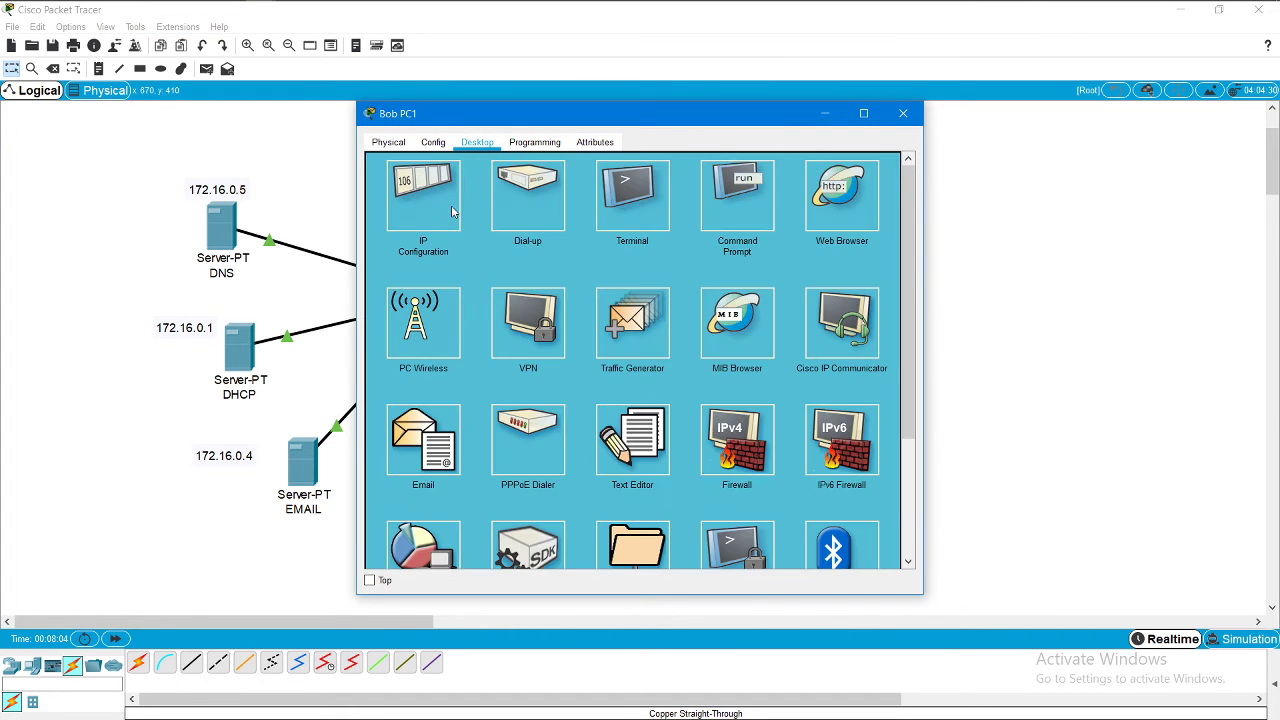
{"action": "left_click", "coordinate": [452, 208]}
{"action": "left_click", "coordinate": [592, 242]}
{"action": "type", "text": "1"}
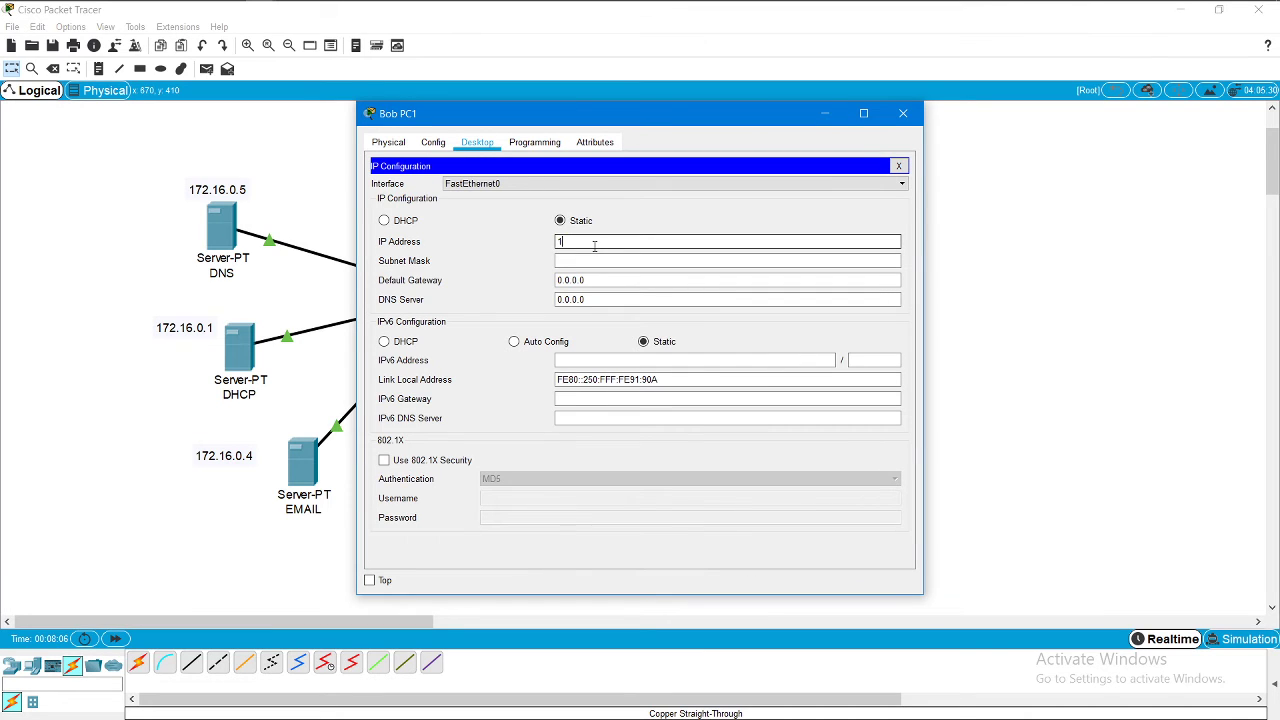
{"action": "type", "text": "72.16.0.12"}
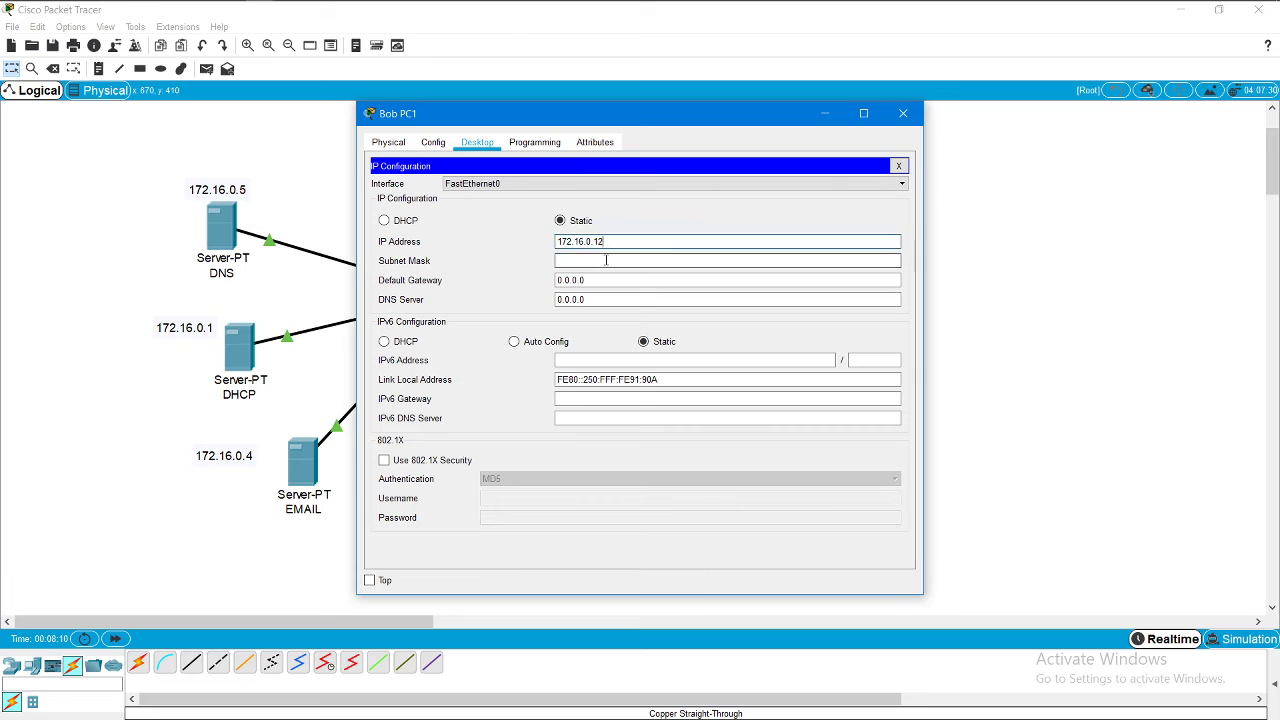
Step: Set Bob PC1's mask to 255.255.255.224 and DNS to 172.16.0.5, then show the DNS server's services
{"action": "left_click", "coordinate": [606, 260]}
{"action": "type", "text": "224"}
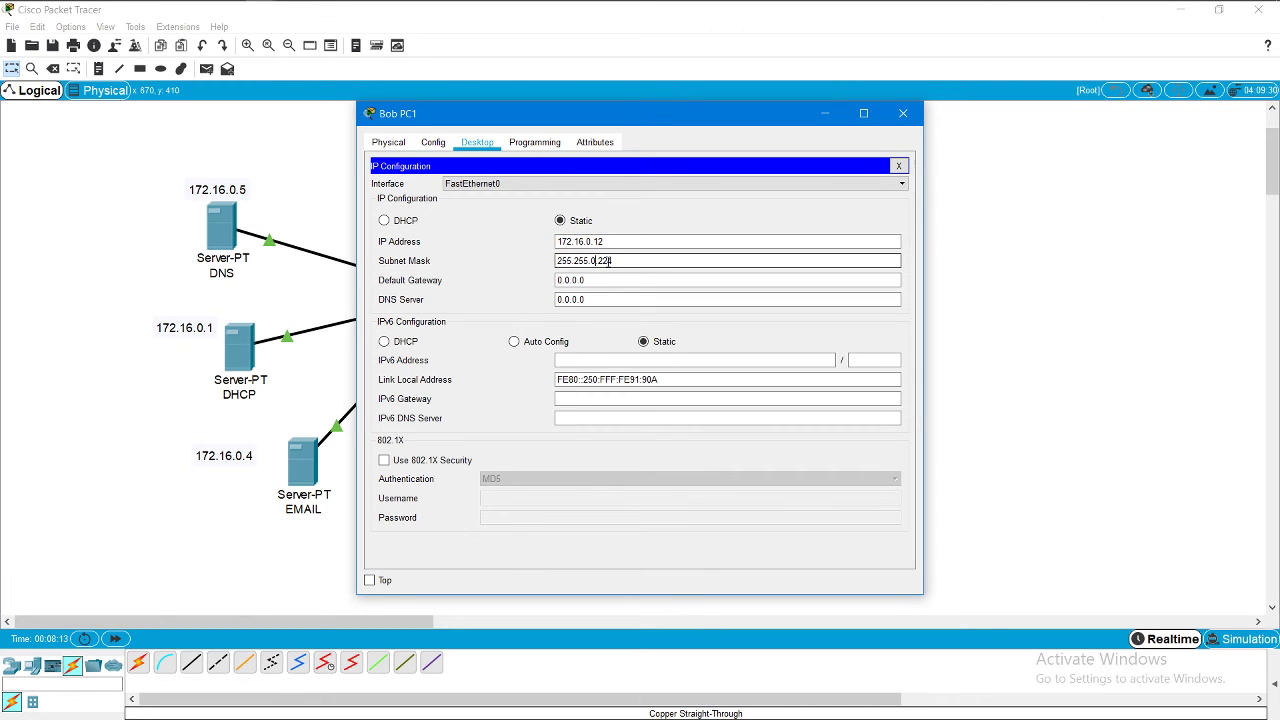
{"action": "key", "text": "BackSpace"}
{"action": "type", "text": "255"}
{"action": "left_click", "coordinate": [605, 298]}
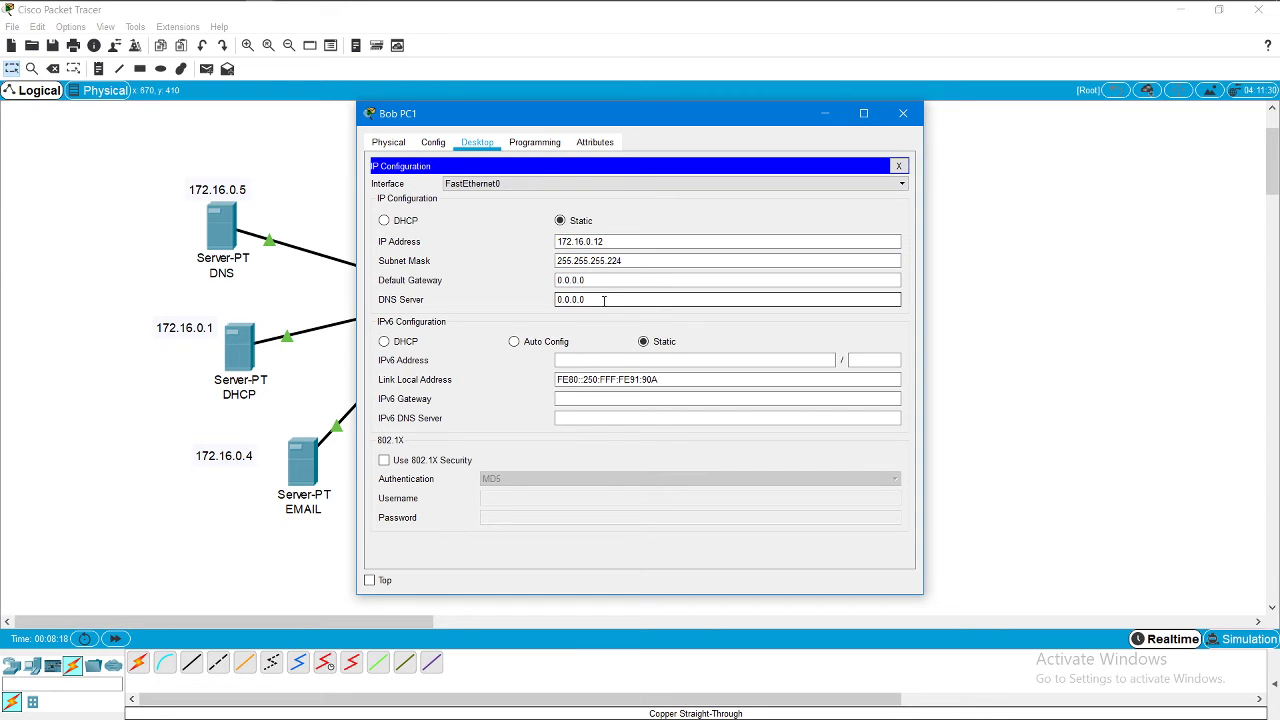
{"action": "key", "text": "BackSpace"}
{"action": "key", "text": "BackSpace"}
{"action": "key", "text": "BackSpace"}
{"action": "key", "text": "BackSpace"}
{"action": "key", "text": "BackSpace"}
{"action": "type", "text": "172.16.0.5"}
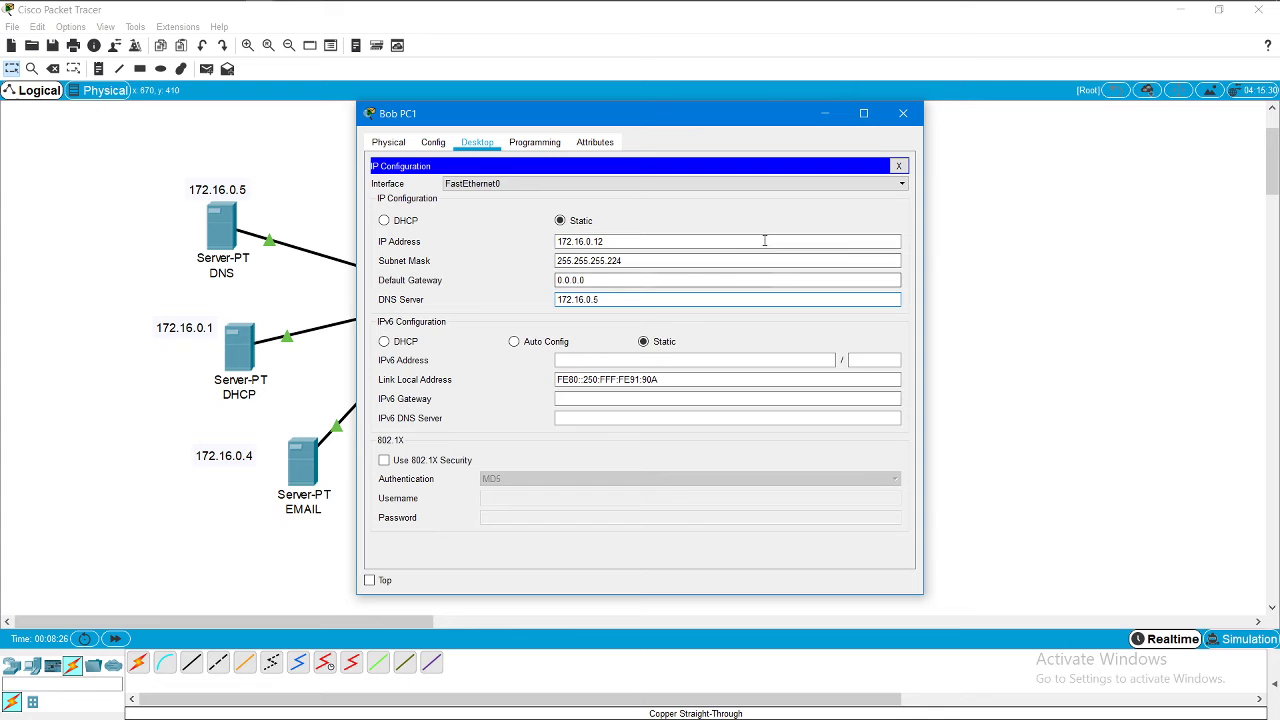
{"action": "left_click", "coordinate": [903, 113]}
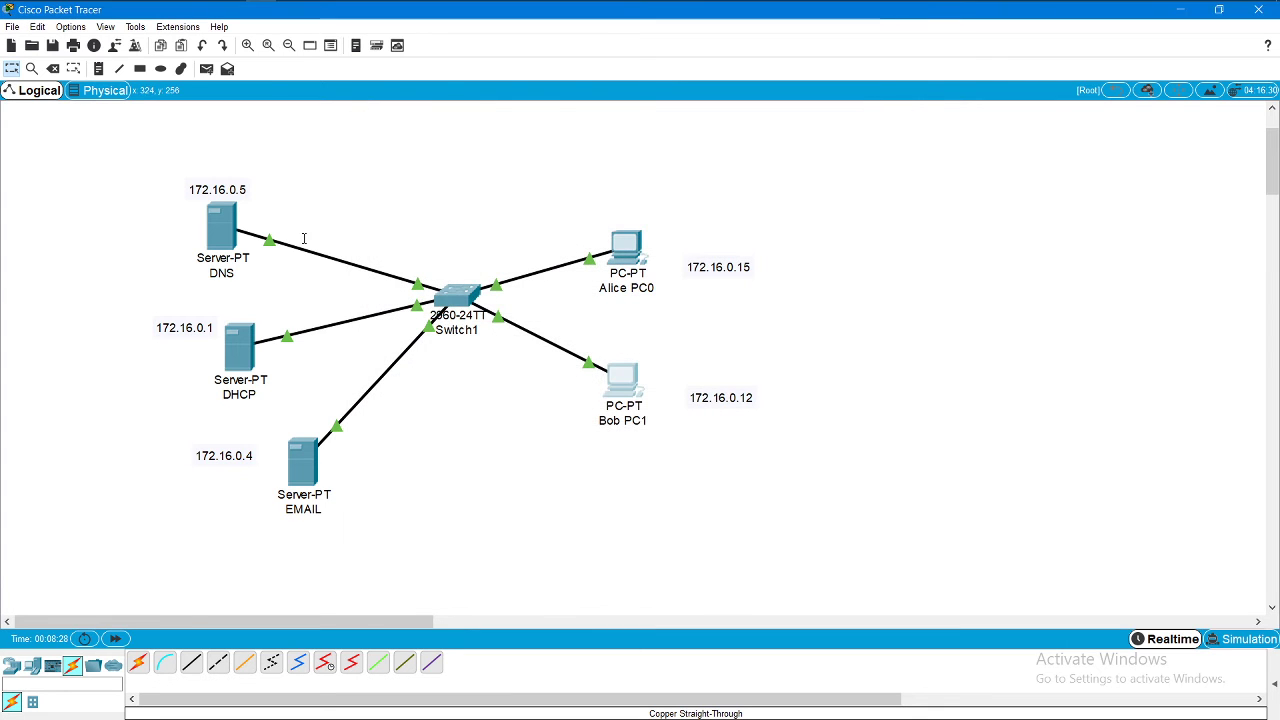
{"action": "left_click", "coordinate": [213, 236]}
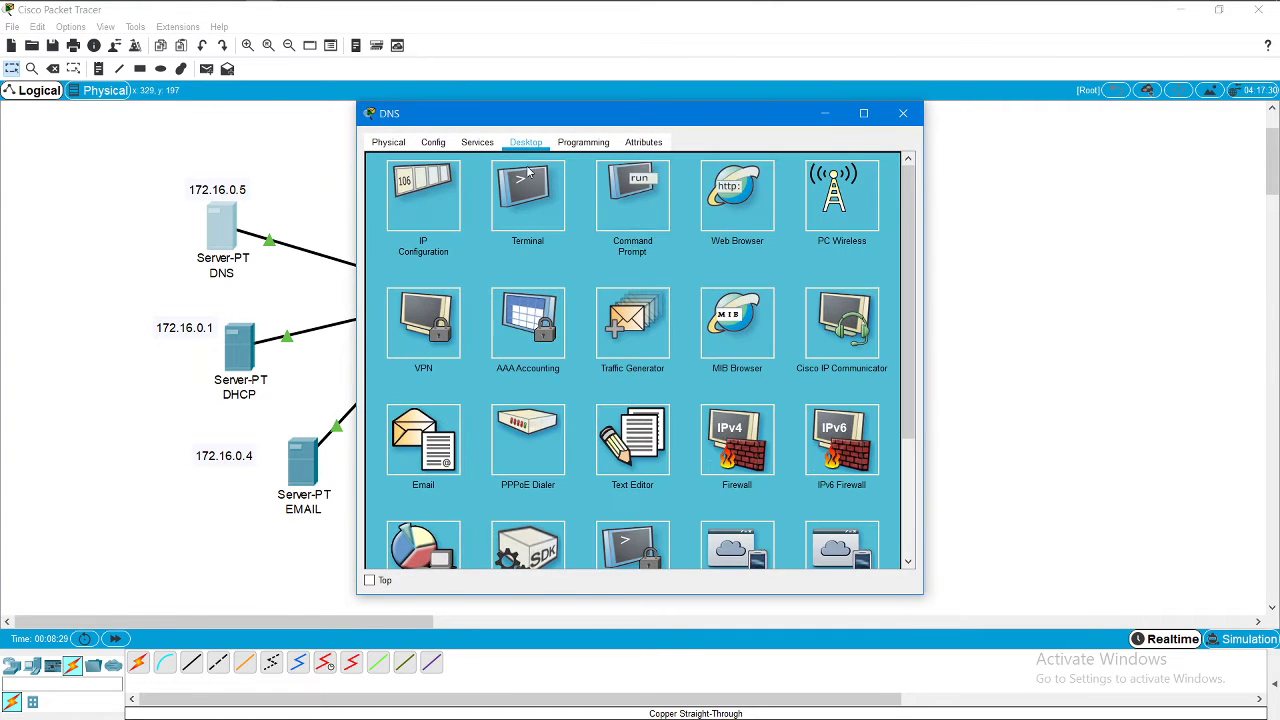
{"action": "left_click", "coordinate": [479, 144]}
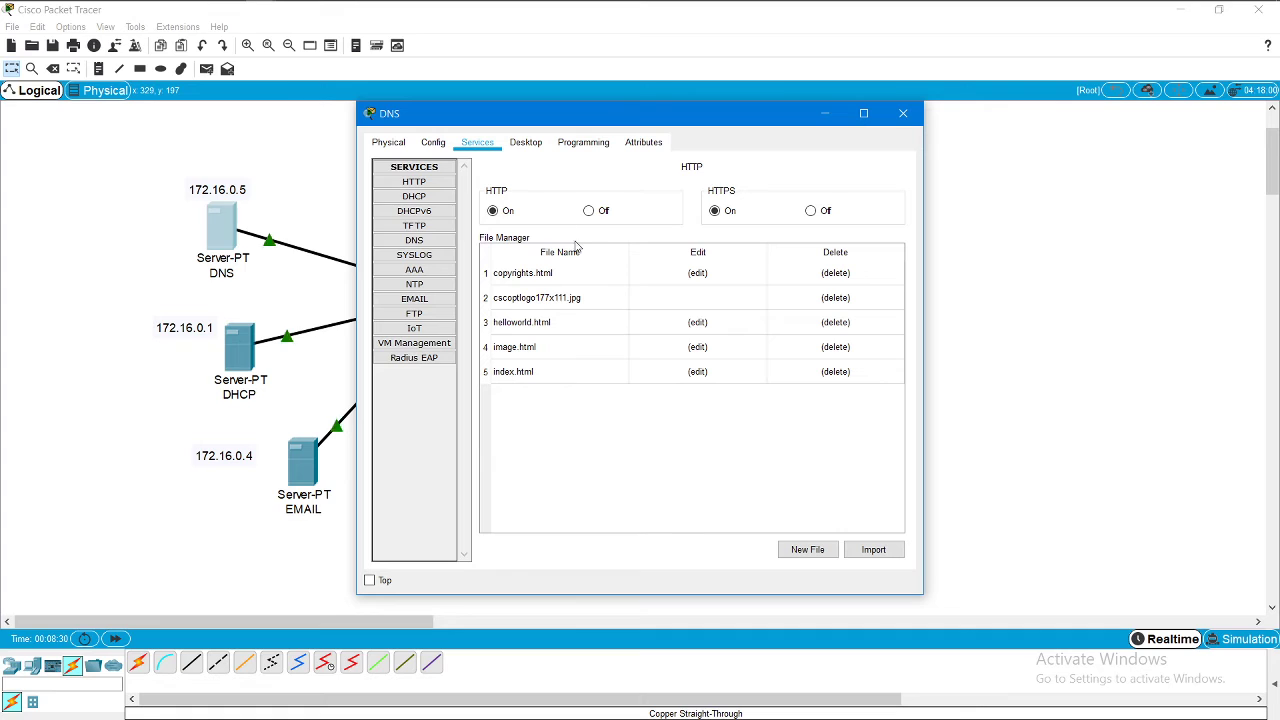
Step: Add a DNS record mapping Yahoo.com to 172.16.0.4 and close the DNS server
{"action": "left_click", "coordinate": [414, 242]}
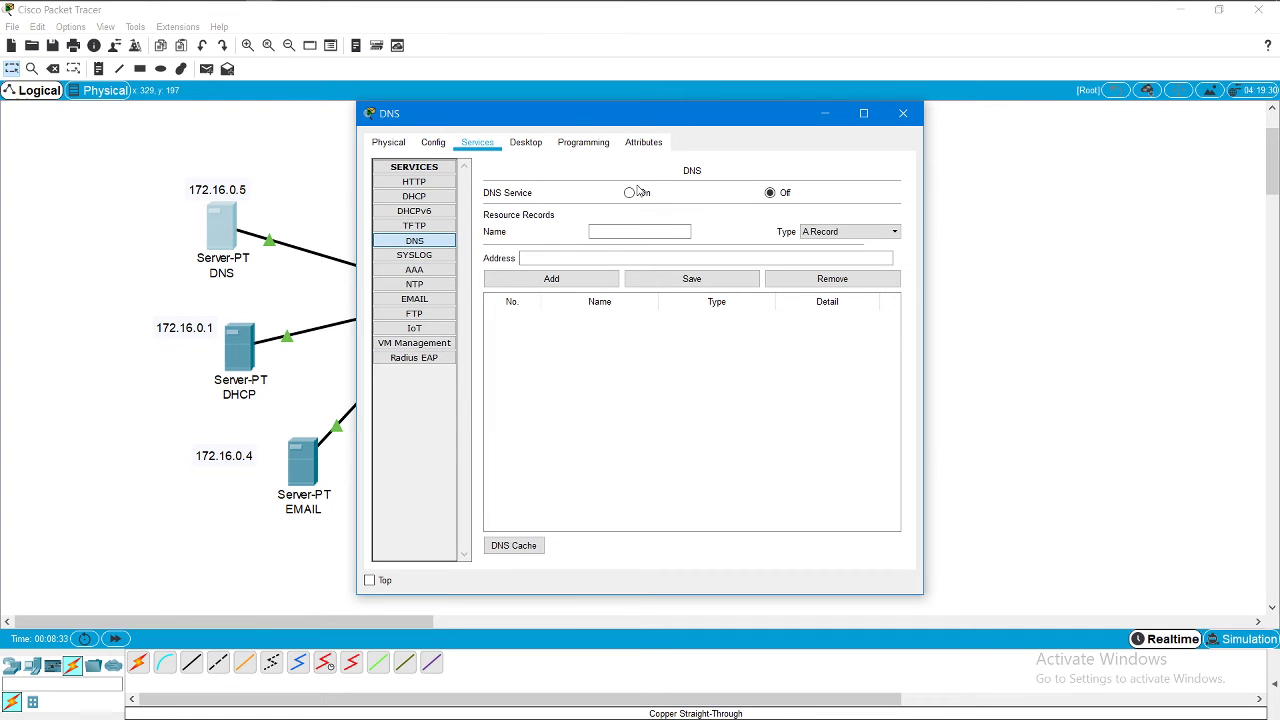
{"action": "left_click", "coordinate": [627, 231]}
{"action": "type", "text": "Yaho"}
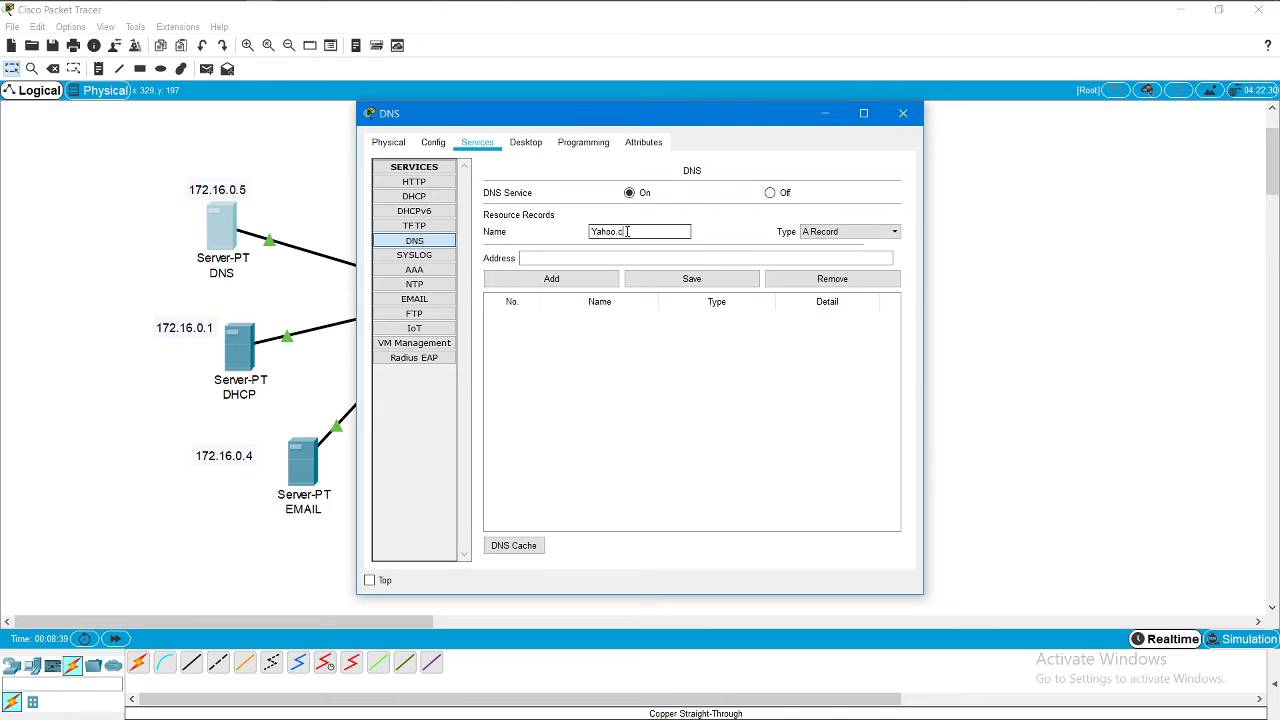
{"action": "type", "text": "o.com"}
{"action": "left_click", "coordinate": [632, 259]}
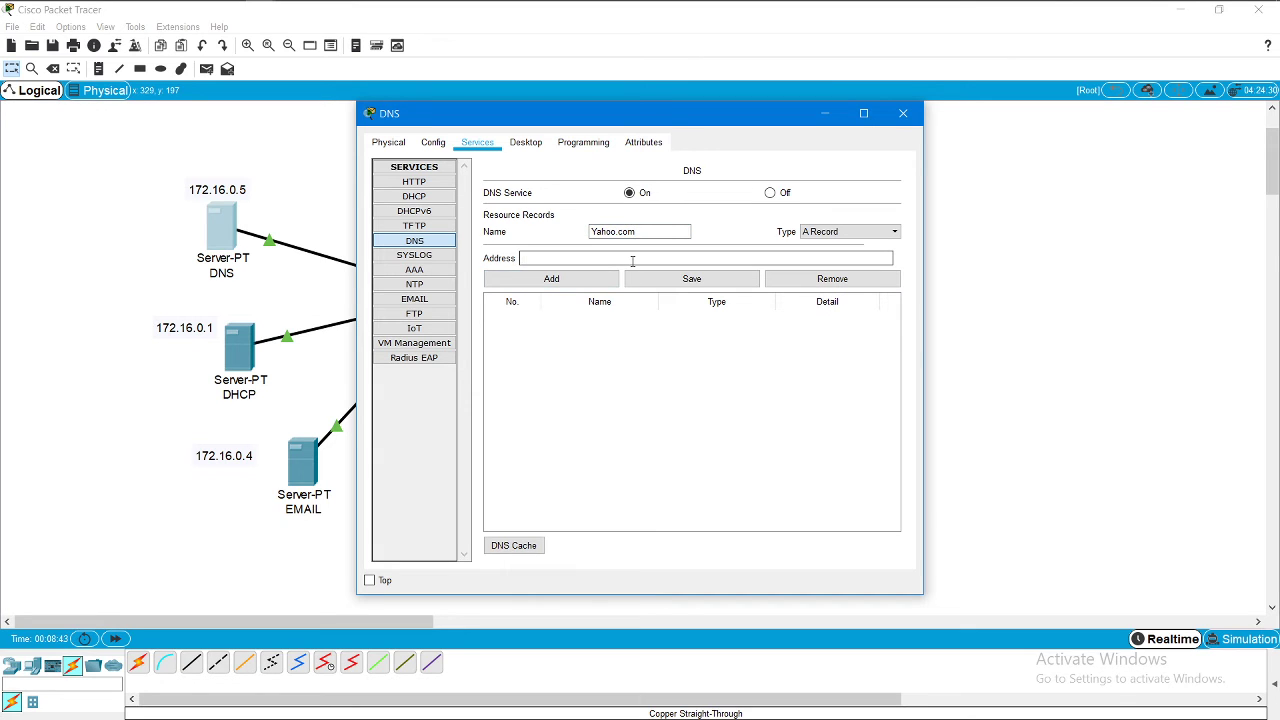
{"action": "type", "text": "172.16.0.4"}
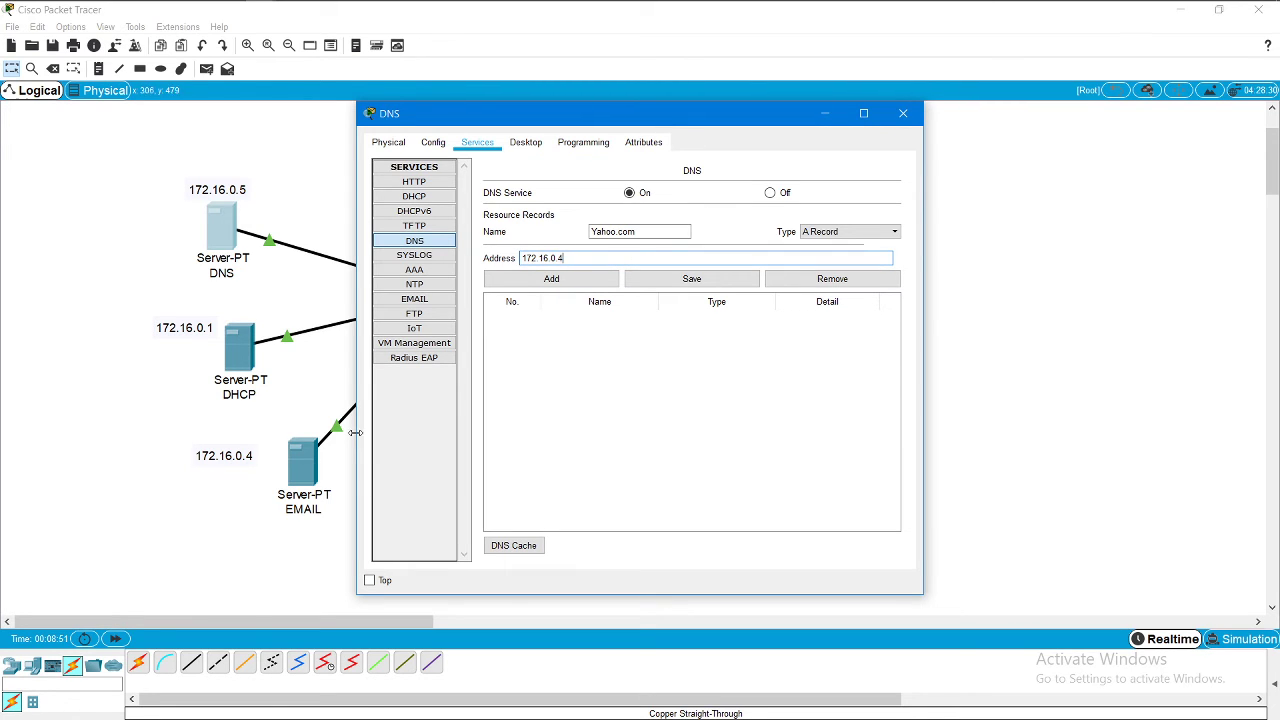
{"action": "left_click", "coordinate": [547, 278]}
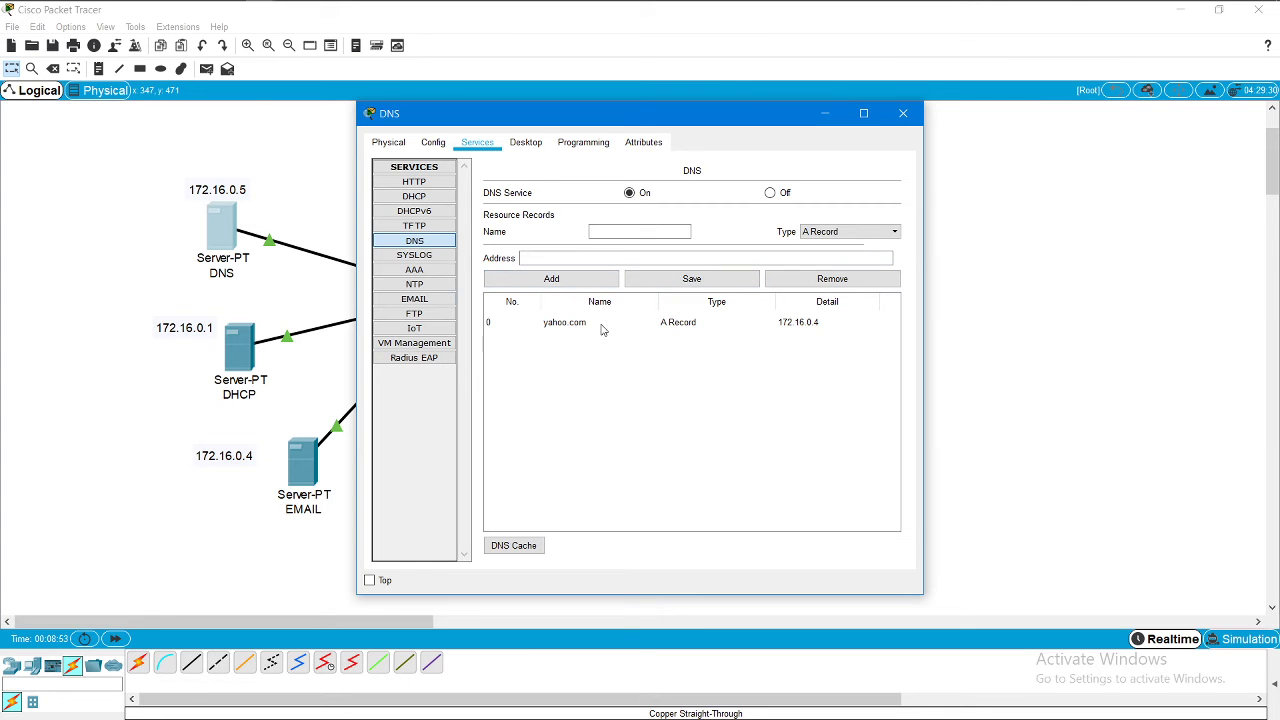
{"action": "left_click", "coordinate": [903, 113]}
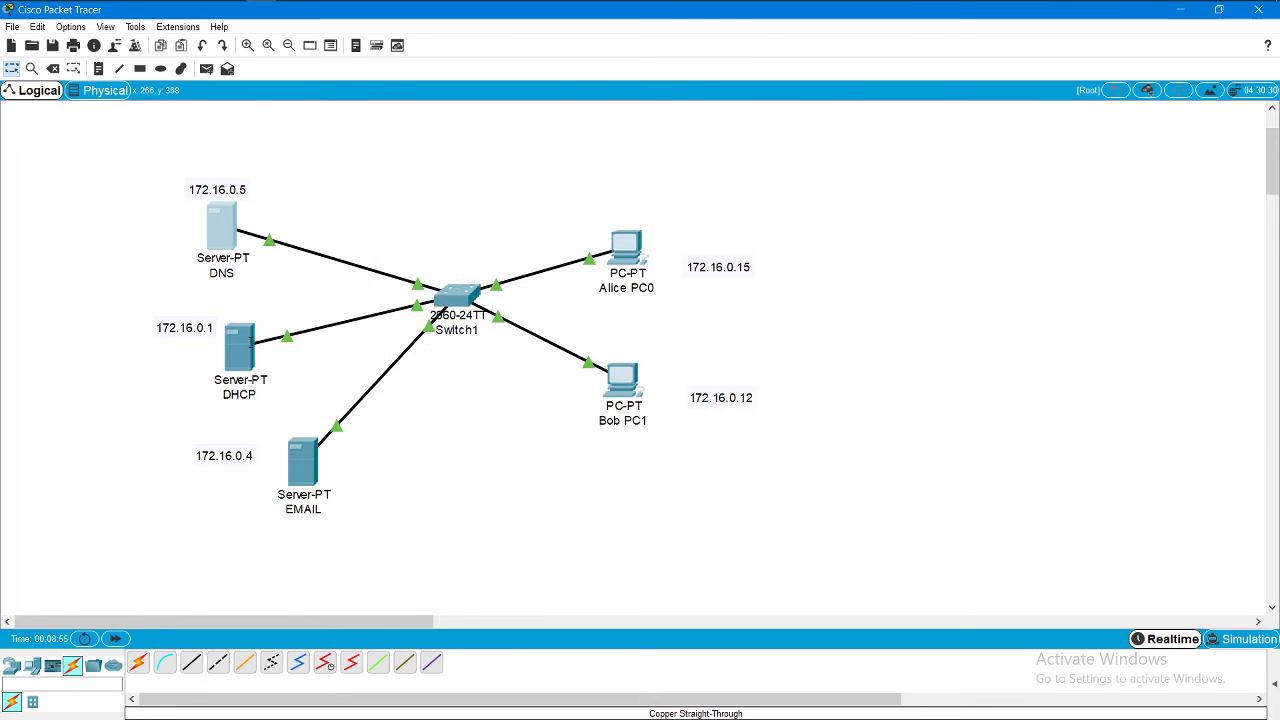
Step: Turn the DHCP service on, set serverPool's DNS server to 172.16.0.5, and save the pool
{"action": "left_click", "coordinate": [243, 345]}
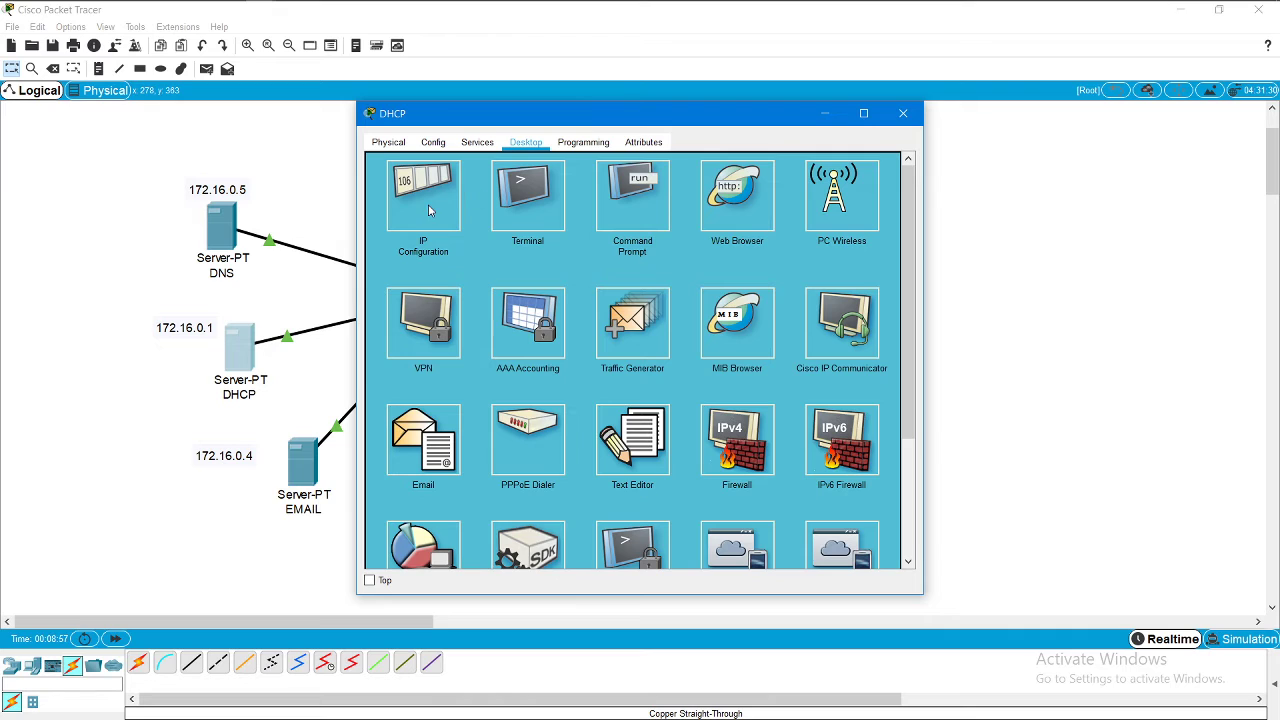
{"action": "left_click", "coordinate": [477, 142]}
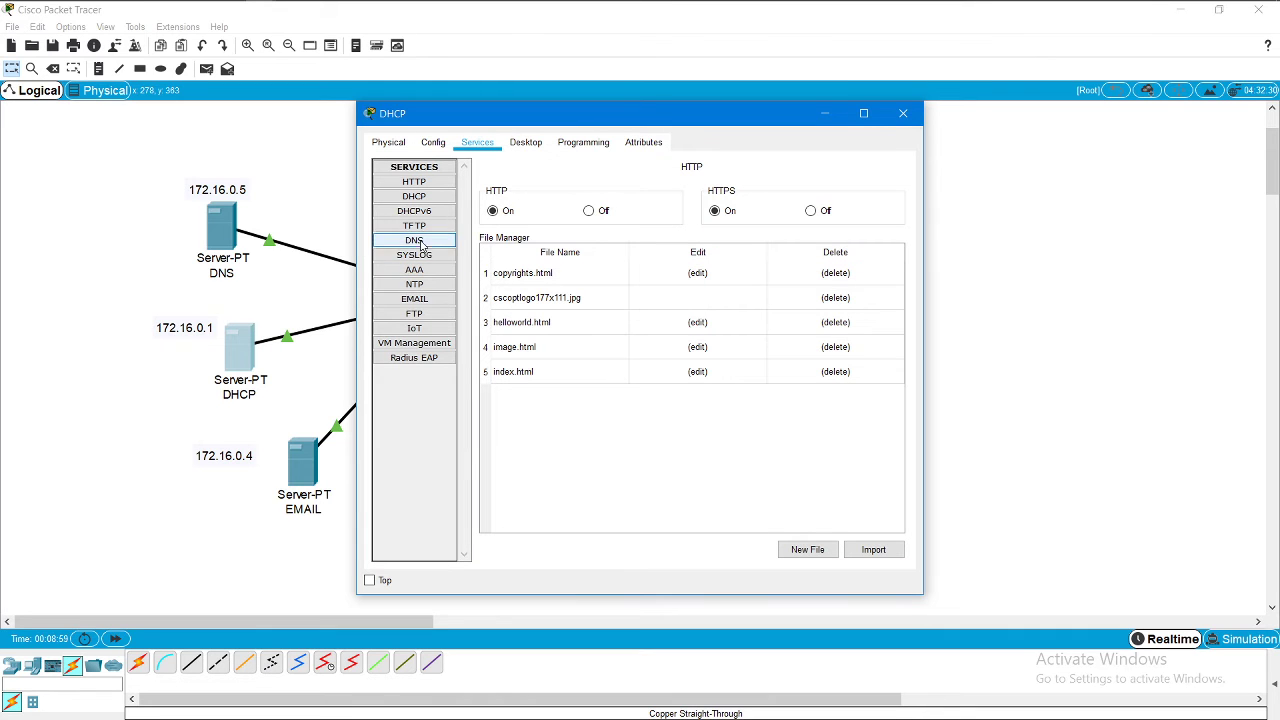
{"action": "left_click", "coordinate": [432, 199]}
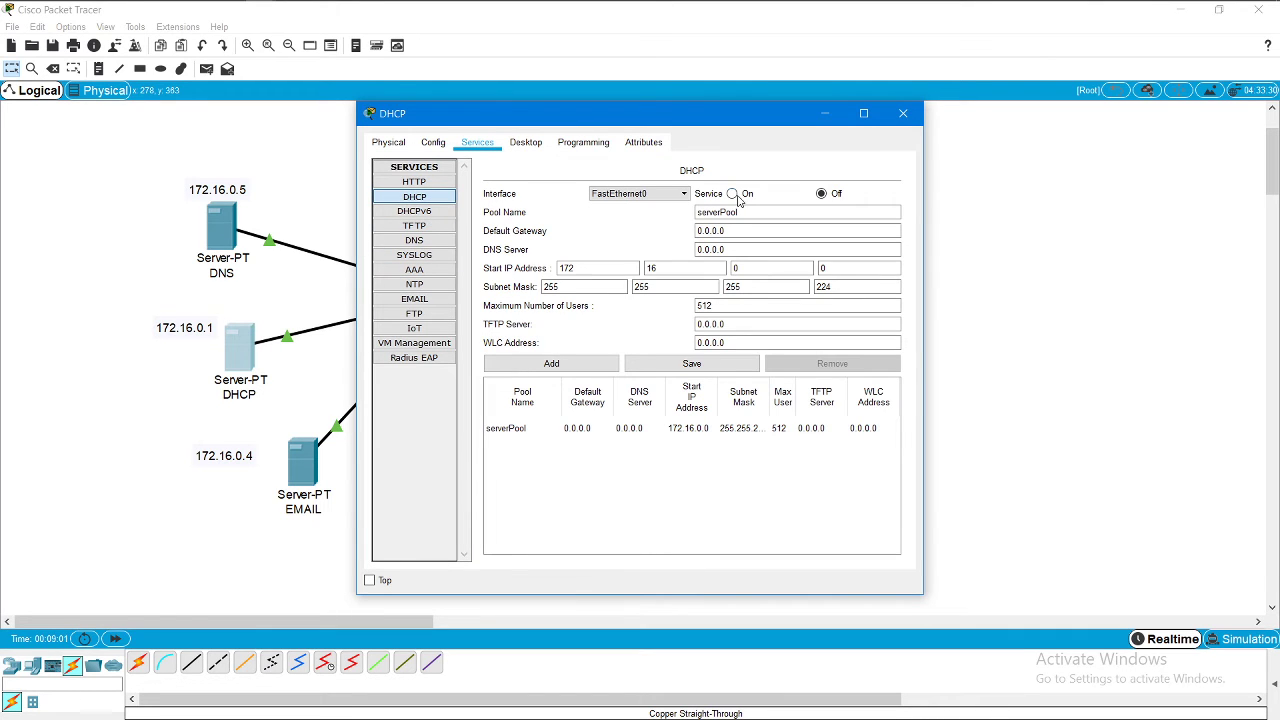
{"action": "left_click", "coordinate": [732, 193]}
{"action": "left_click", "coordinate": [736, 230]}
{"action": "left_click", "coordinate": [743, 249]}
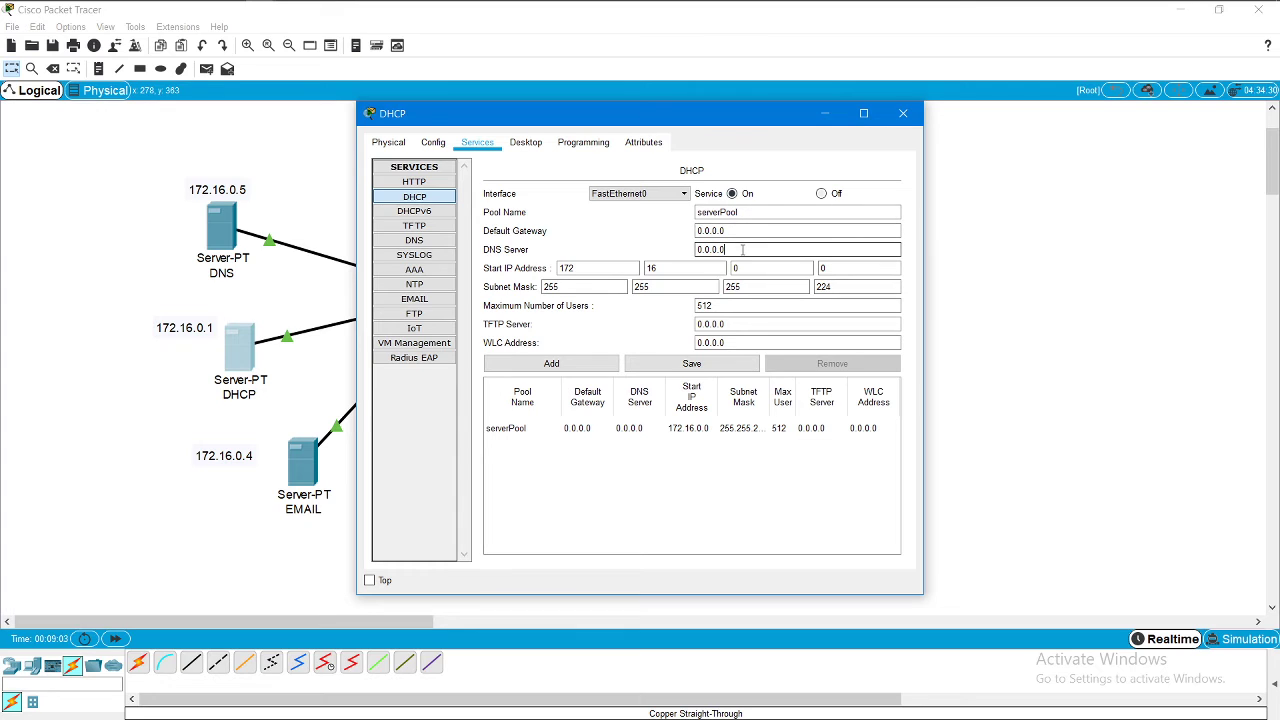
{"action": "key", "text": "BackSpace"}
{"action": "key", "text": "BackSpace"}
{"action": "key", "text": "BackSpace"}
{"action": "key", "text": "BackSpace"}
{"action": "key", "text": "BackSpace"}
{"action": "key", "text": "BackSpace"}
{"action": "type", "text": "171"}
{"action": "type", "text": ".16."}
{"action": "type", "text": "0."}
{"action": "type", "text": "5"}
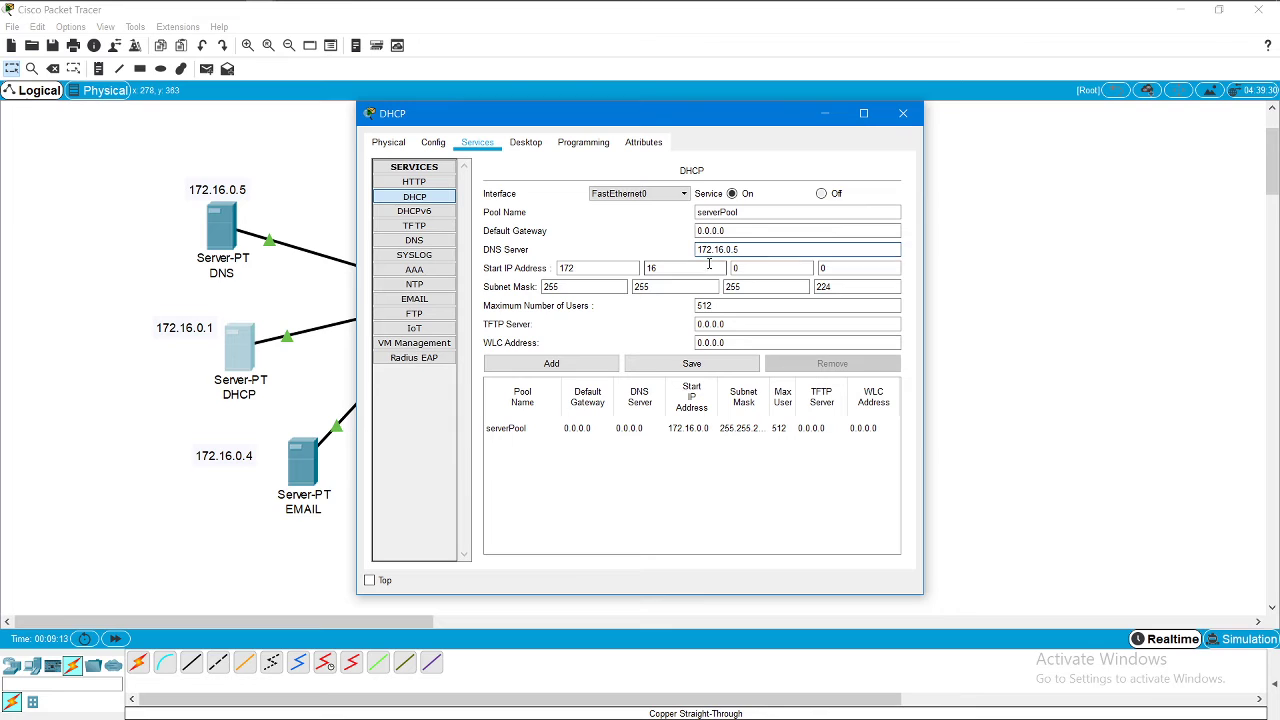
{"action": "left_click", "coordinate": [718, 365]}
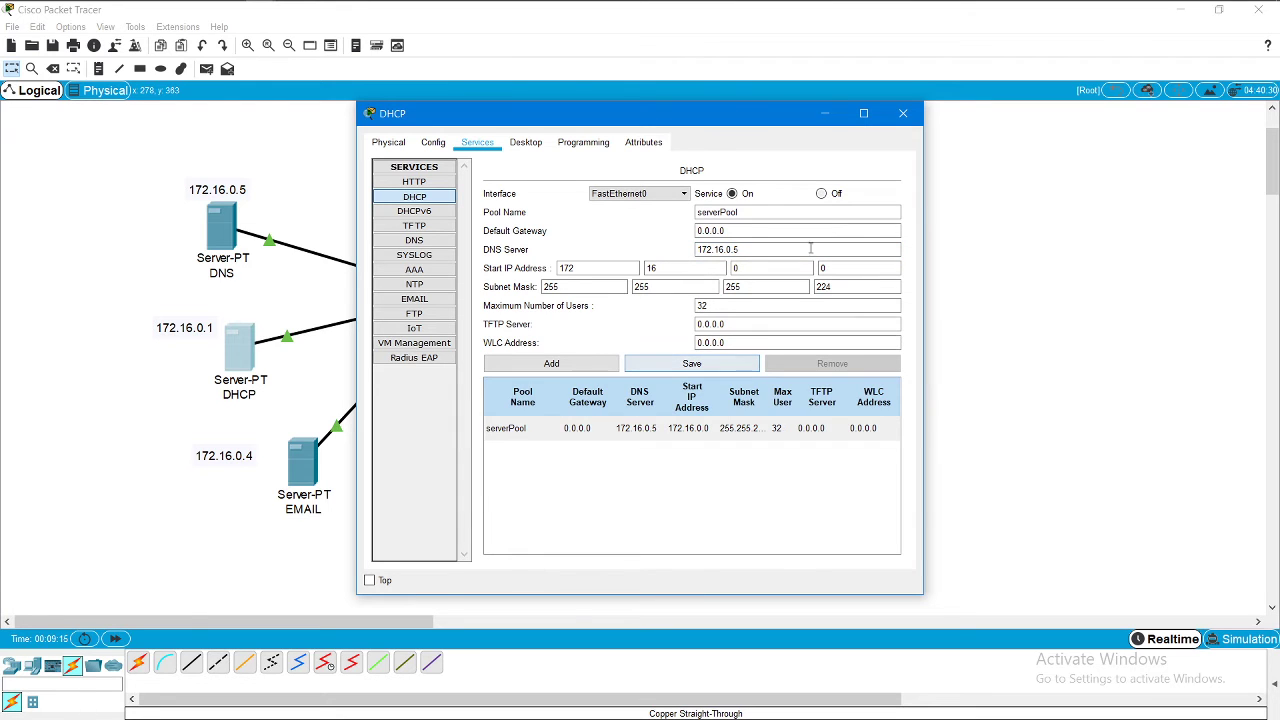
{"action": "left_click", "coordinate": [622, 430]}
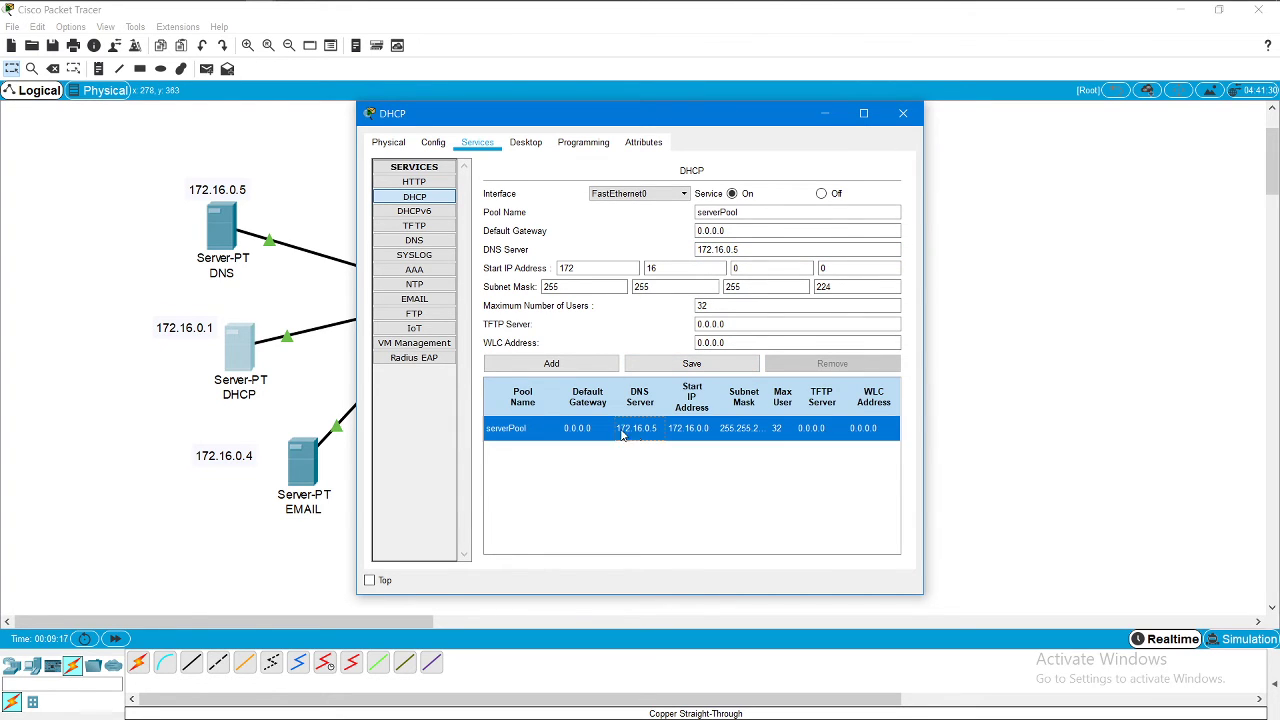
Step: Enter Yahoo.com as the EMAIL server's mail domain name
{"action": "left_click", "coordinate": [903, 113]}
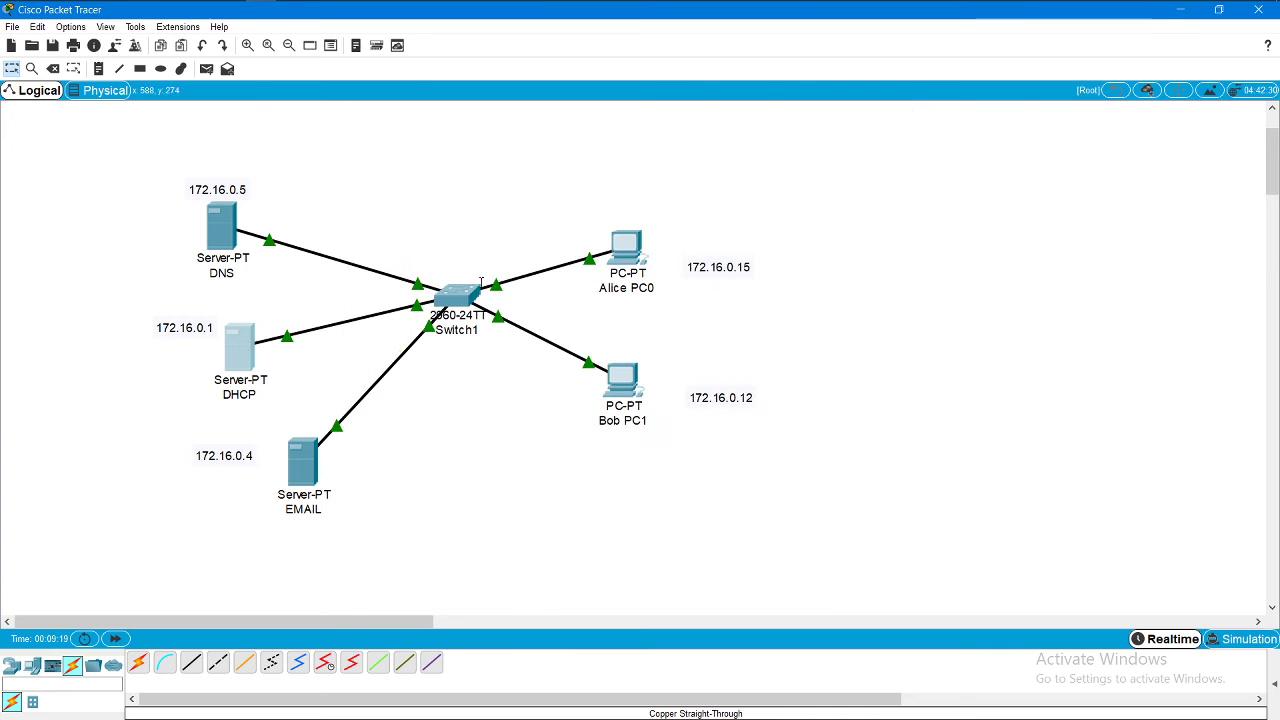
{"action": "left_click", "coordinate": [298, 465]}
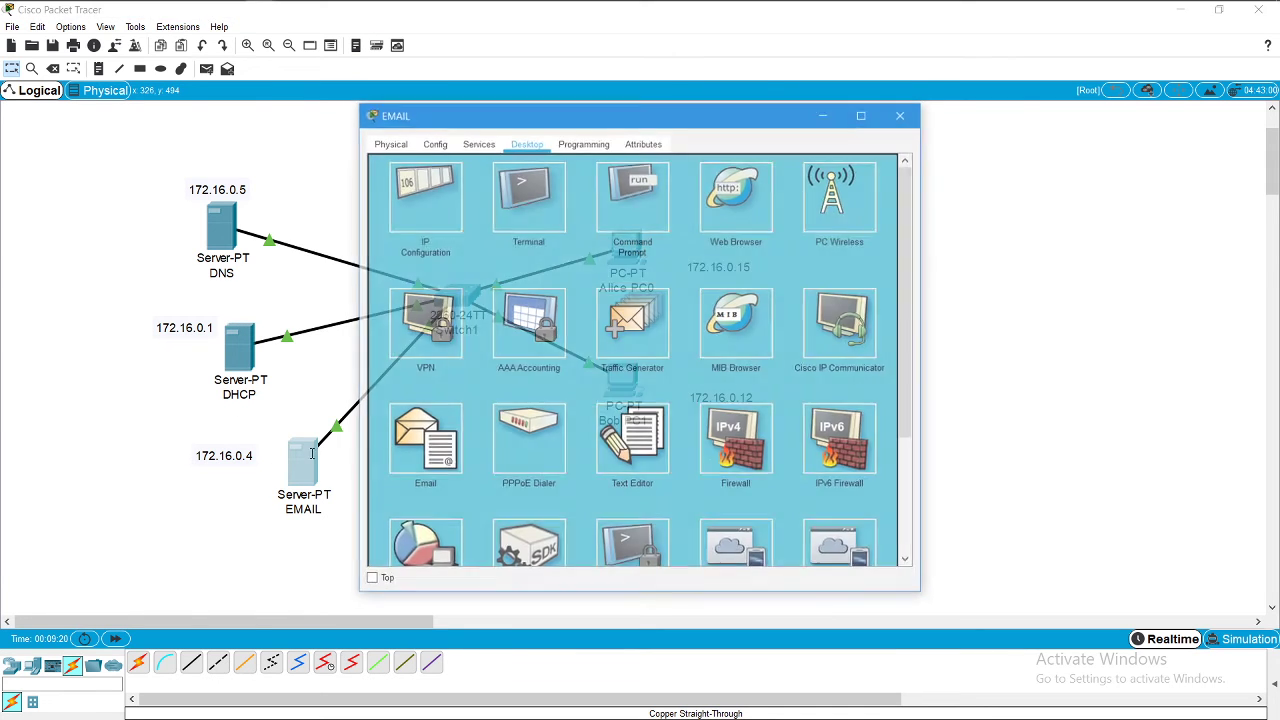
{"action": "left_click", "coordinate": [477, 144]}
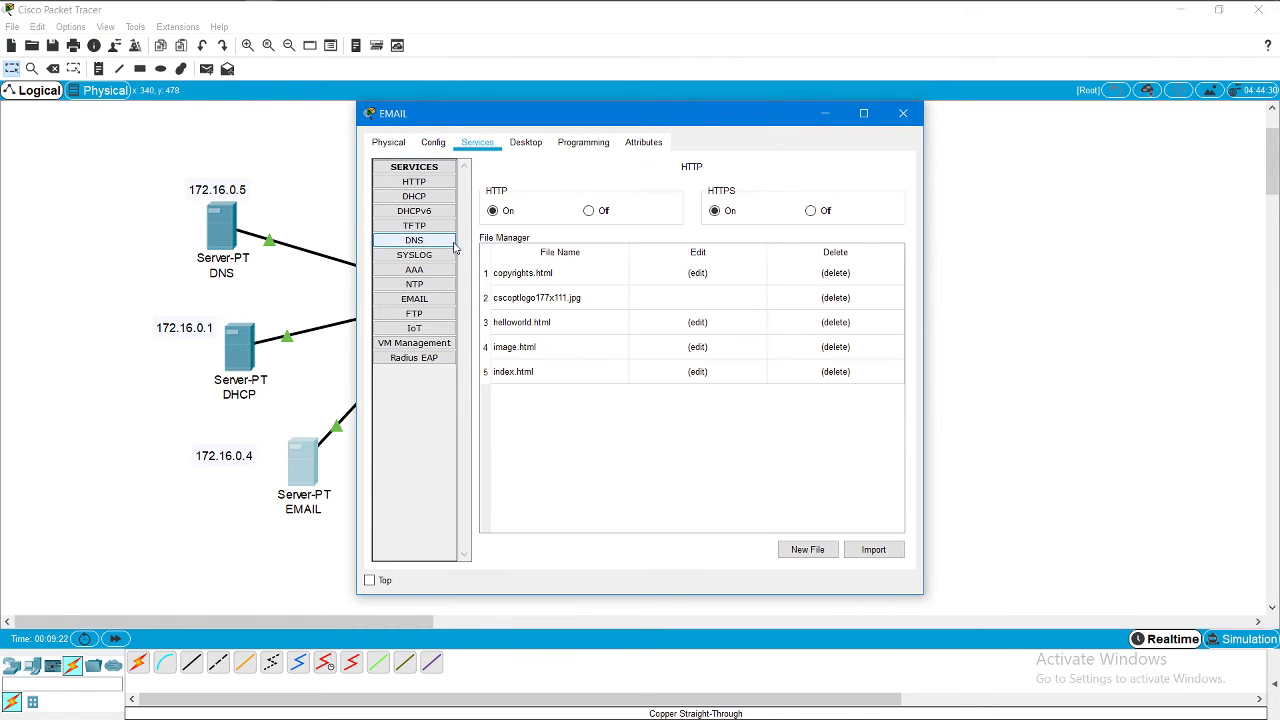
{"action": "left_click", "coordinate": [422, 302]}
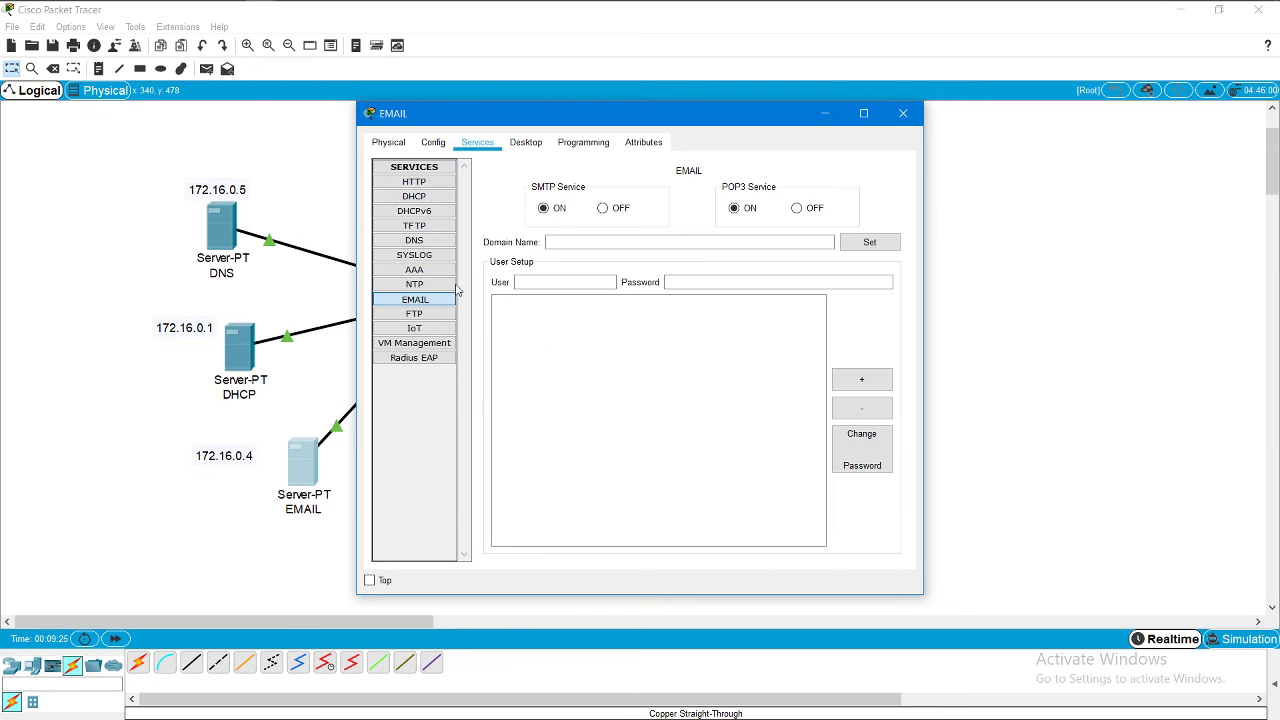
{"action": "left_click", "coordinate": [602, 240]}
{"action": "type", "text": "Ya"}
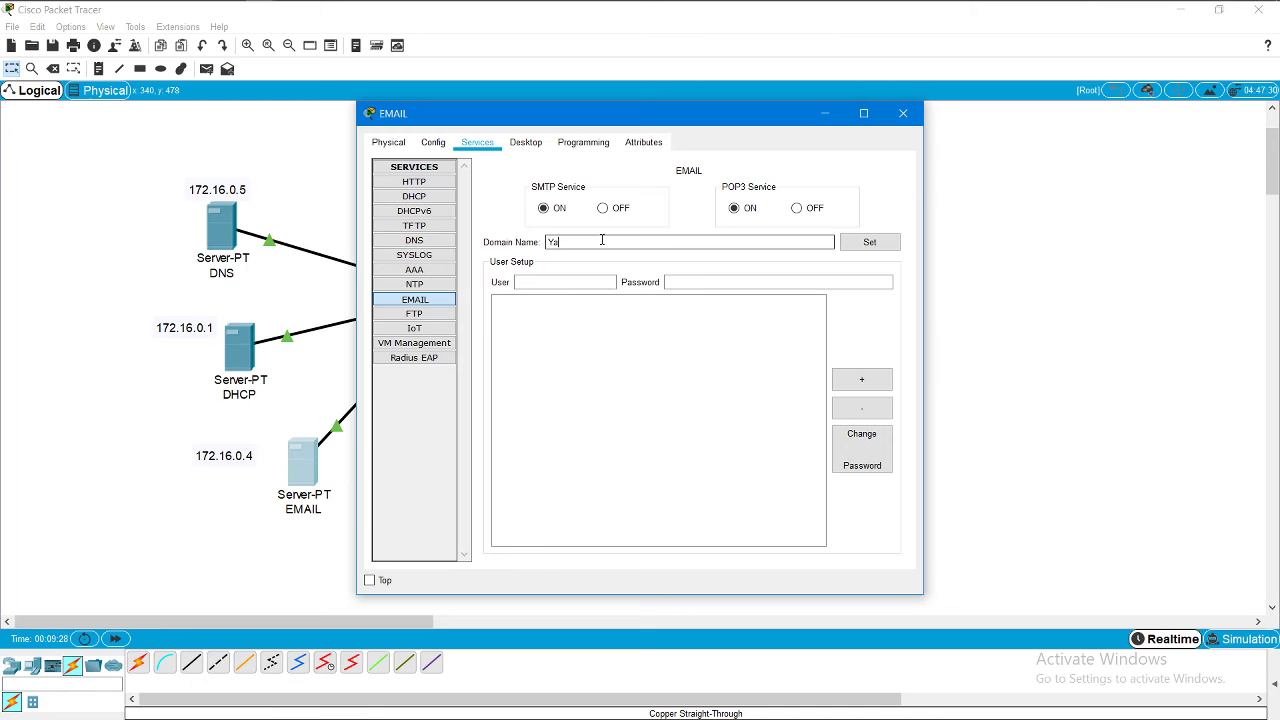
{"action": "type", "text": "hoo.com"}
Step: Add password-protected mail accounts for the users of Alice PC0 and Bob PC1, then close the server
{"action": "left_click", "coordinate": [582, 284]}
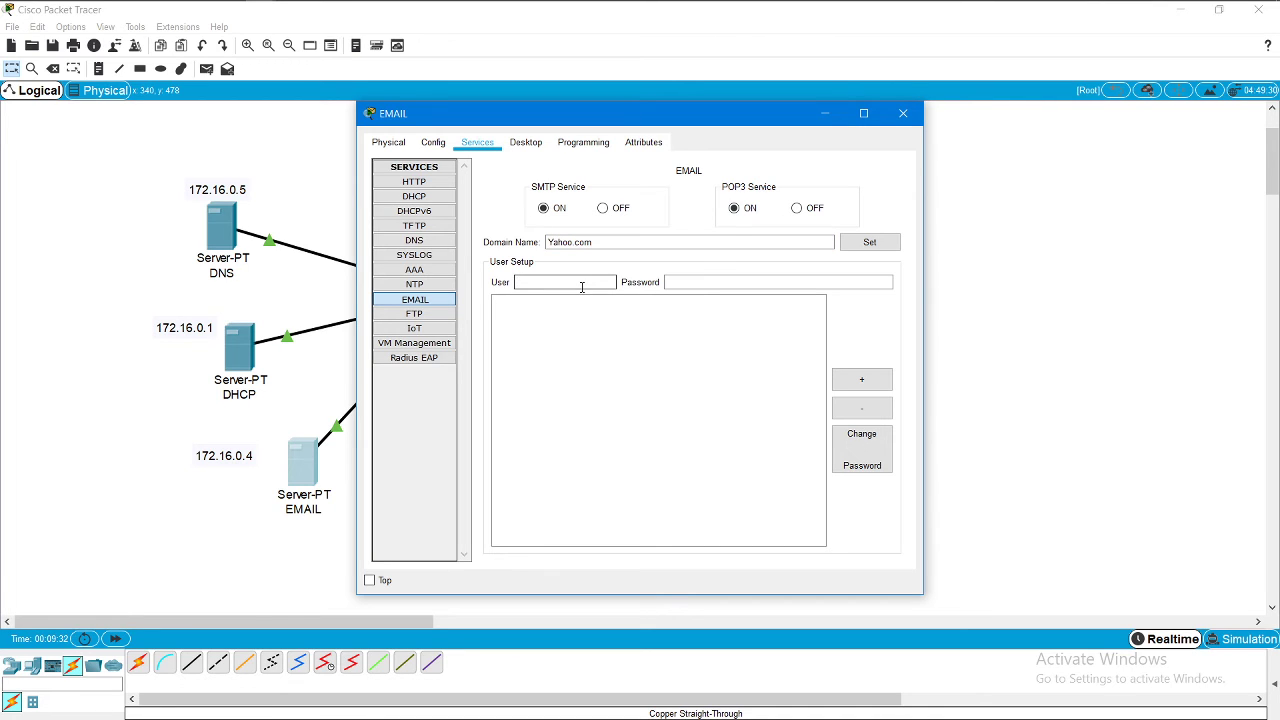
{"action": "type", "text": "Alice"}
{"action": "left_click", "coordinate": [700, 285]}
{"action": "type", "text": "1"}
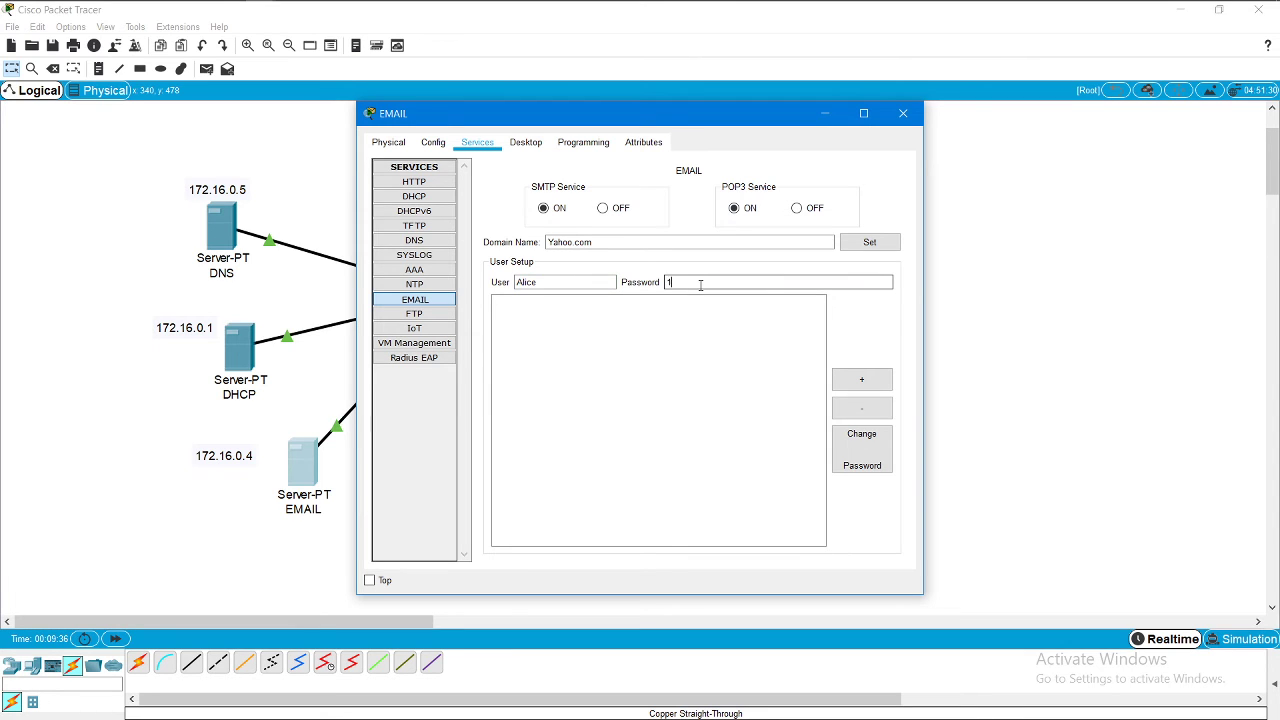
{"action": "type", "text": "23"}
{"action": "left_click", "coordinate": [862, 379]}
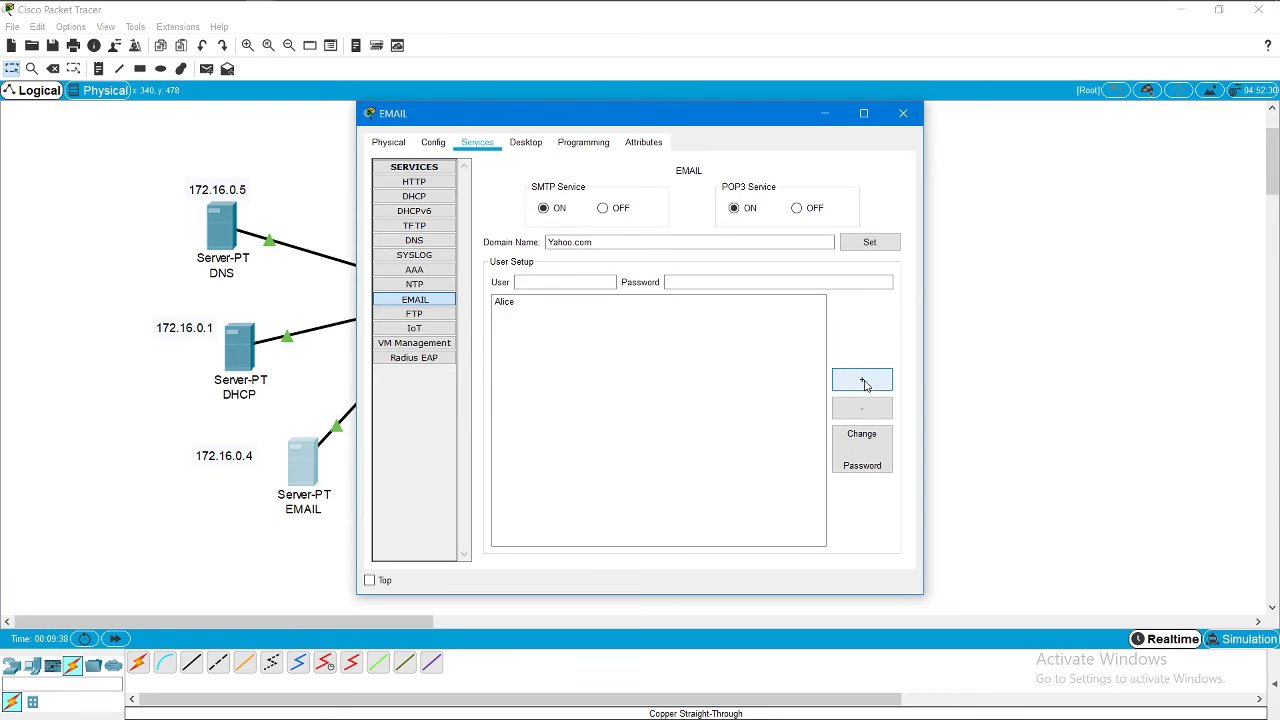
{"action": "left_click", "coordinate": [591, 283]}
{"action": "type", "text": "Bob"}
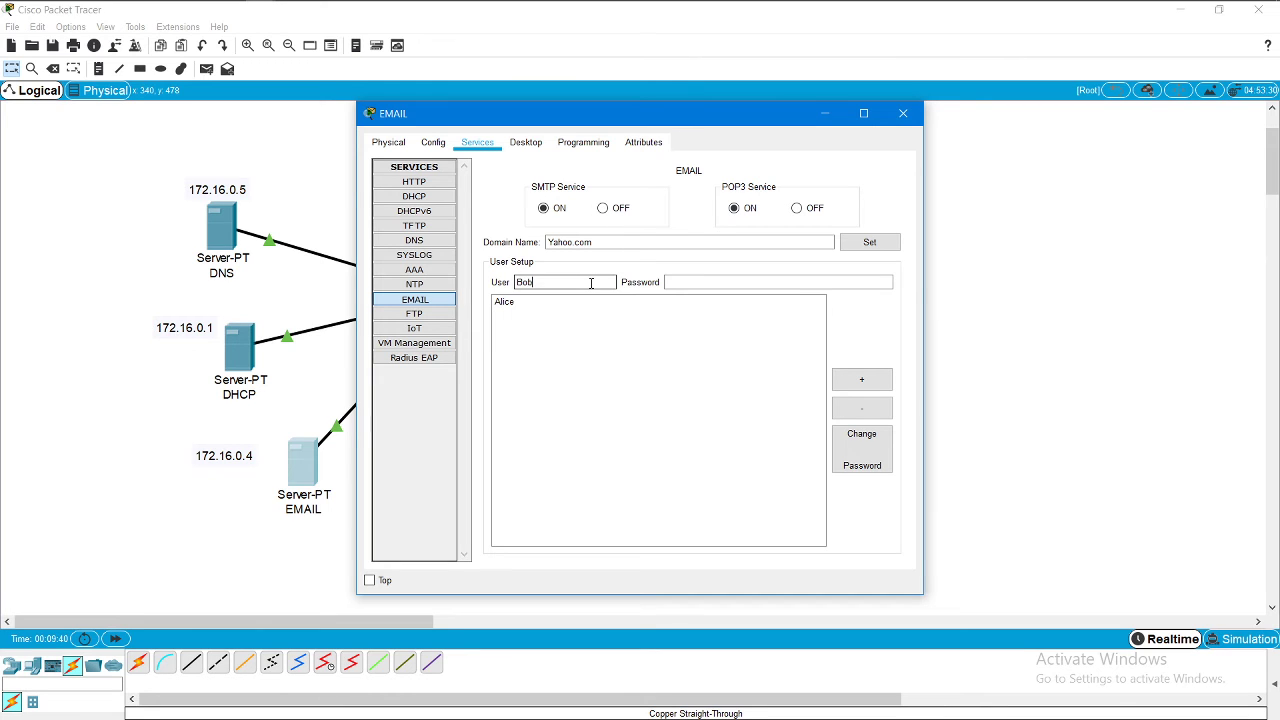
{"action": "left_click", "coordinate": [674, 282]}
{"action": "left_click", "coordinate": [674, 282]}
{"action": "type", "text": "321"}
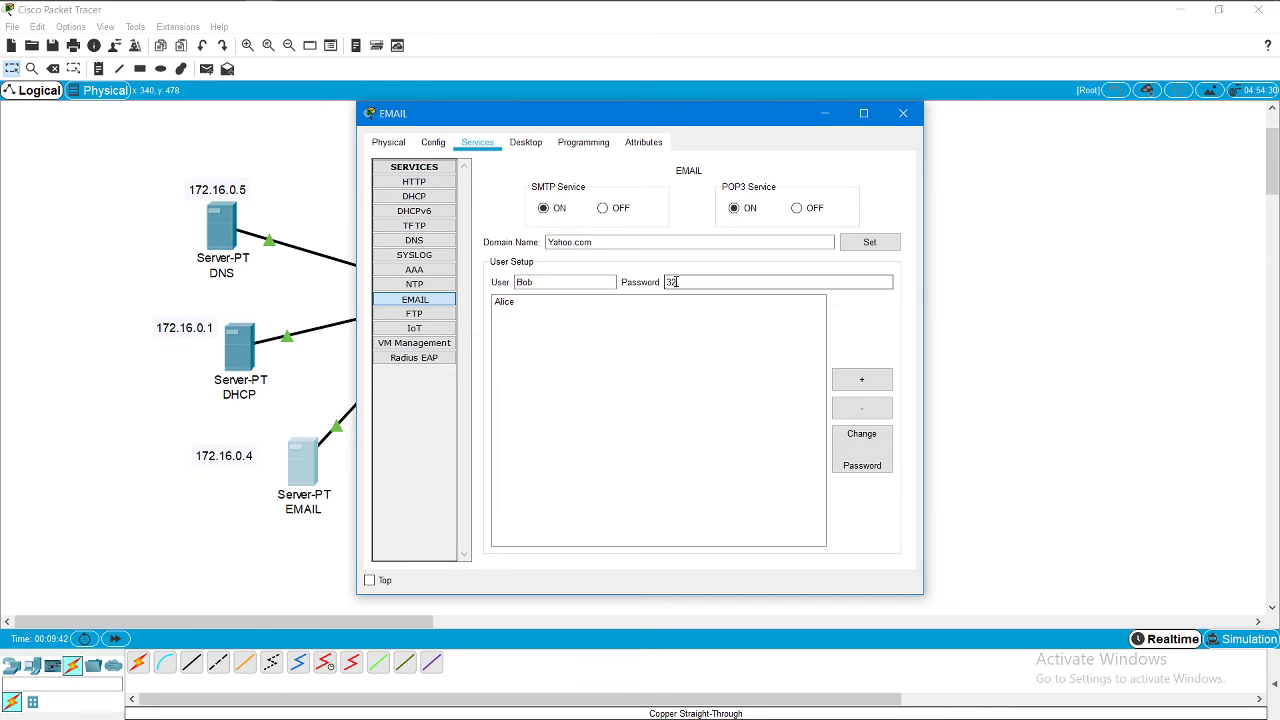
{"action": "left_click", "coordinate": [875, 390]}
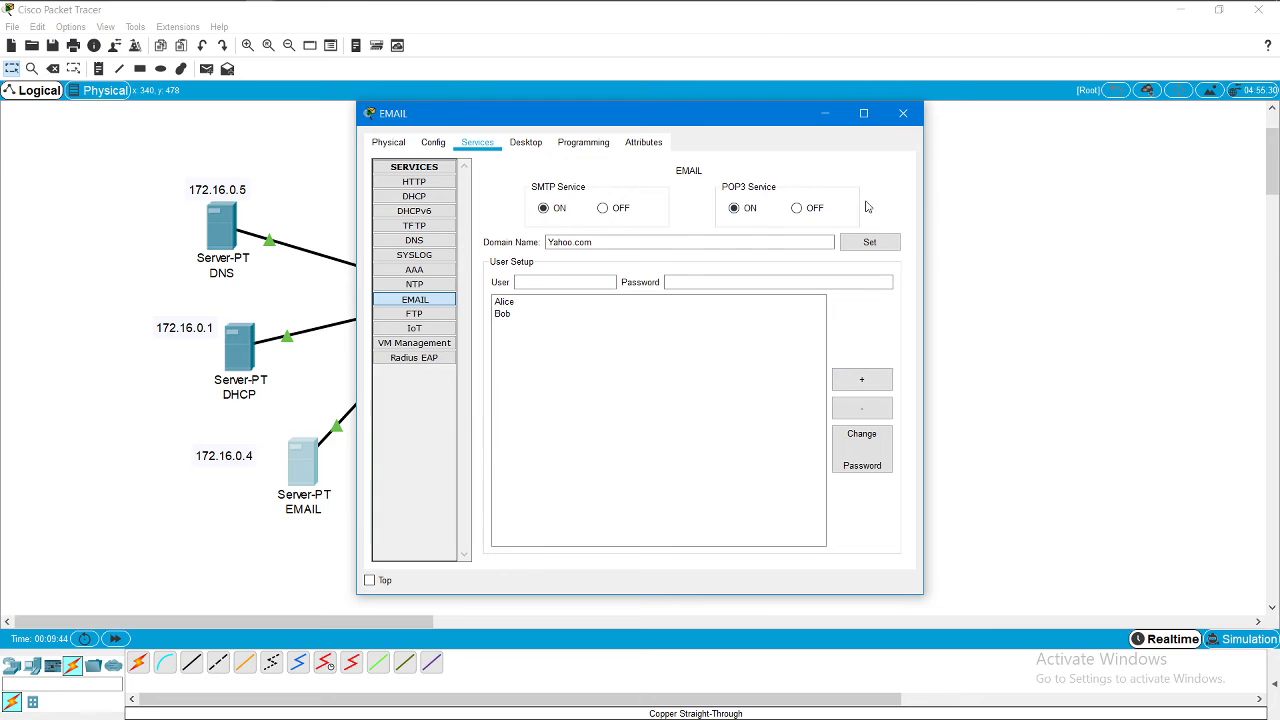
{"action": "left_click", "coordinate": [903, 113]}
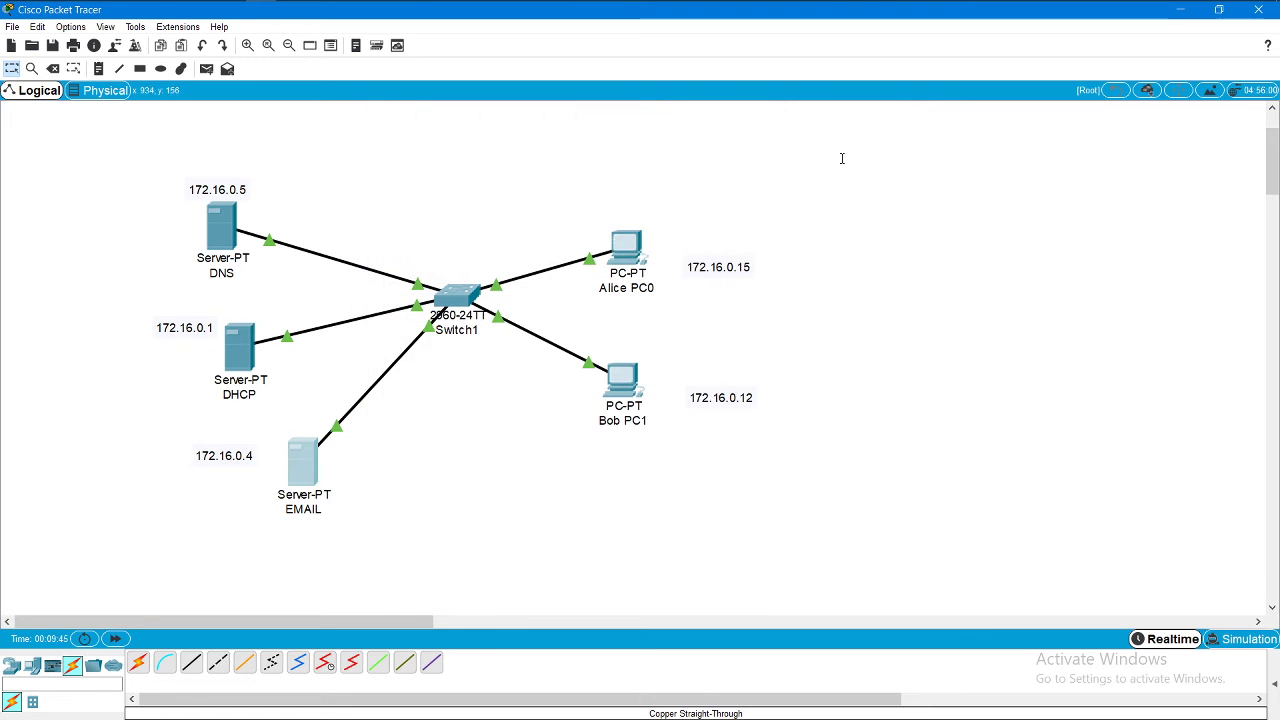
Step: In Alice PC0's mail client, enter her display name, e-mail address and incoming server Yahoo.com
{"action": "left_click", "coordinate": [626, 246]}
{"action": "left_click", "coordinate": [427, 443]}
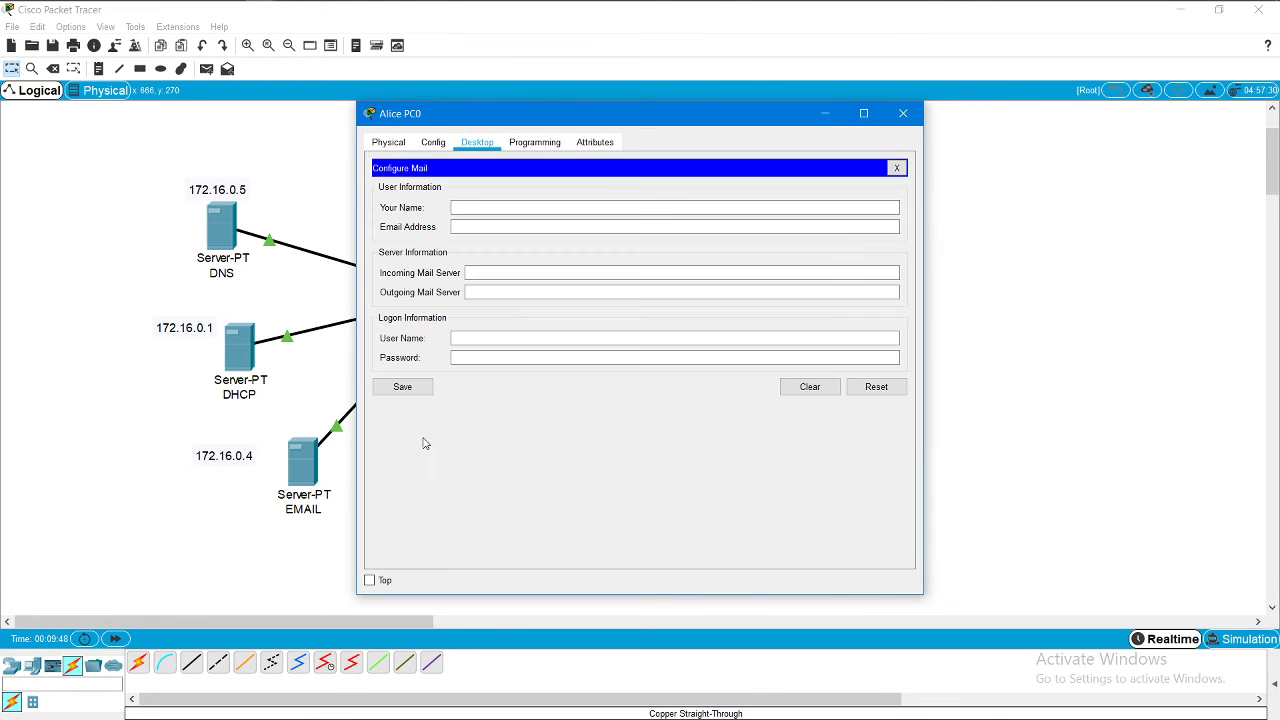
{"action": "left_click", "coordinate": [519, 209]}
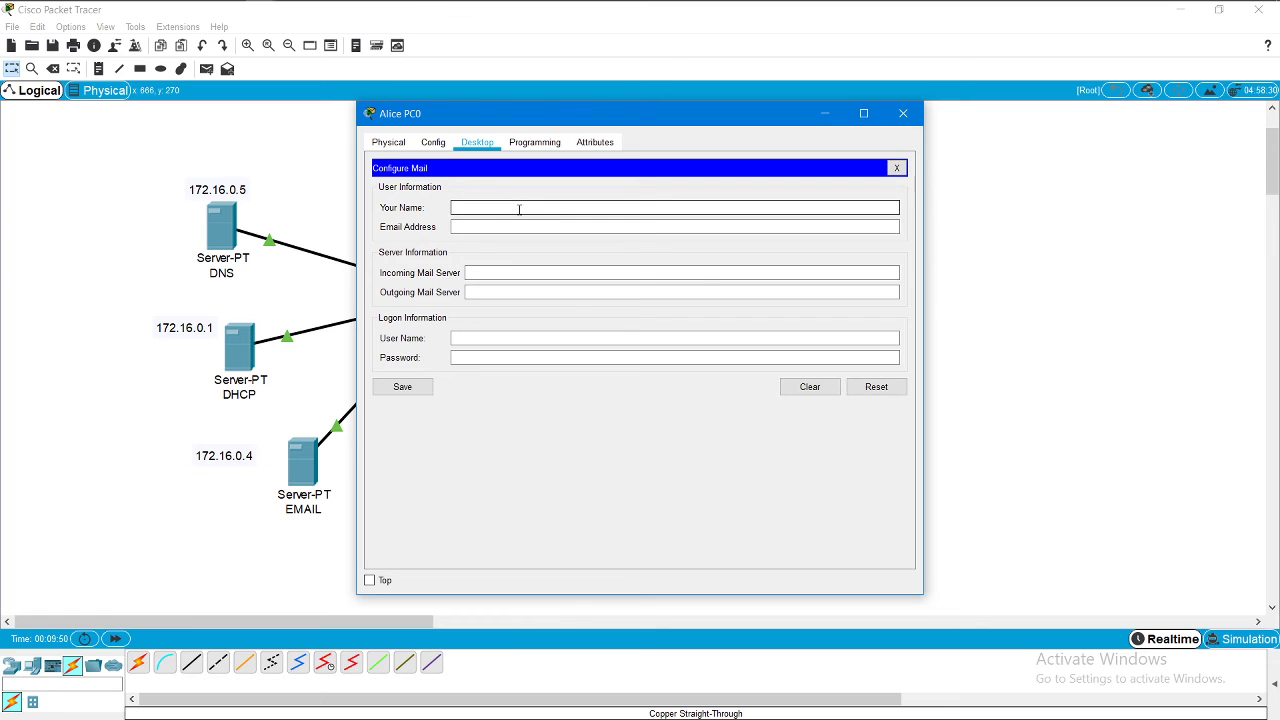
{"action": "type", "text": "Alic"}
{"action": "type", "text": "a"}
{"action": "left_click", "coordinate": [513, 230]}
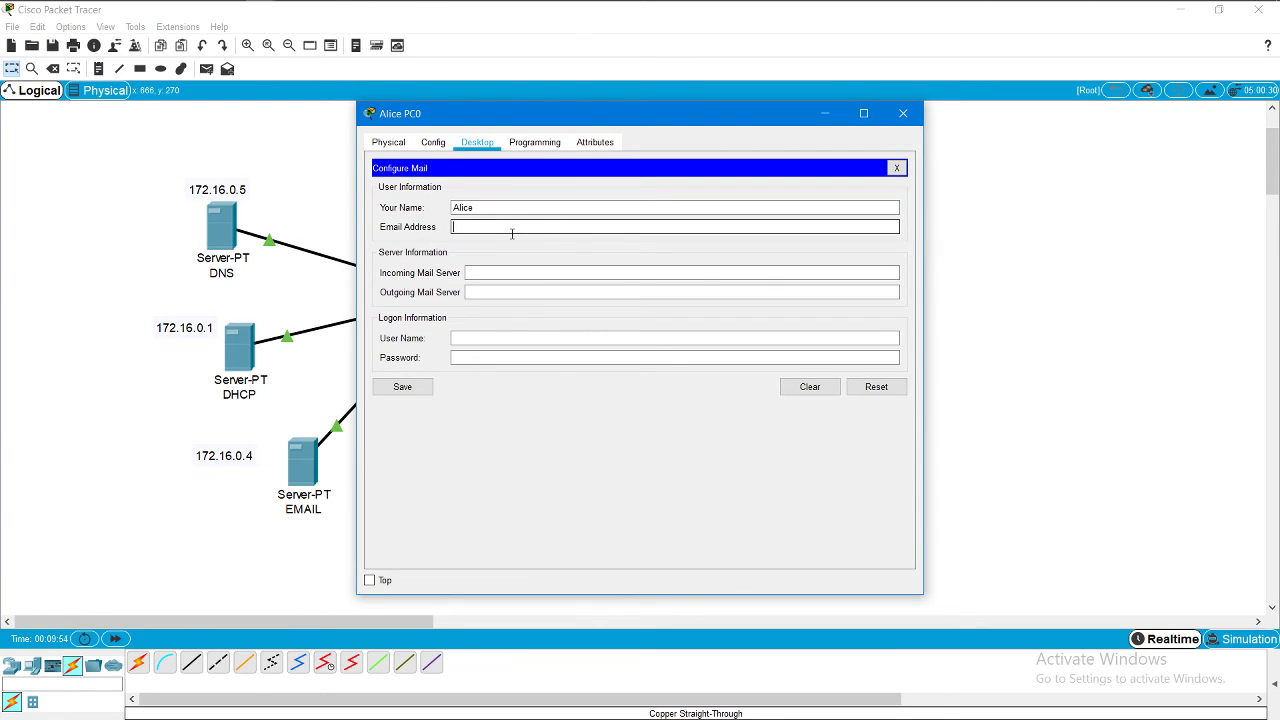
{"action": "type", "text": "Alice@Yahoo.c"}
{"action": "type", "text": "om"}
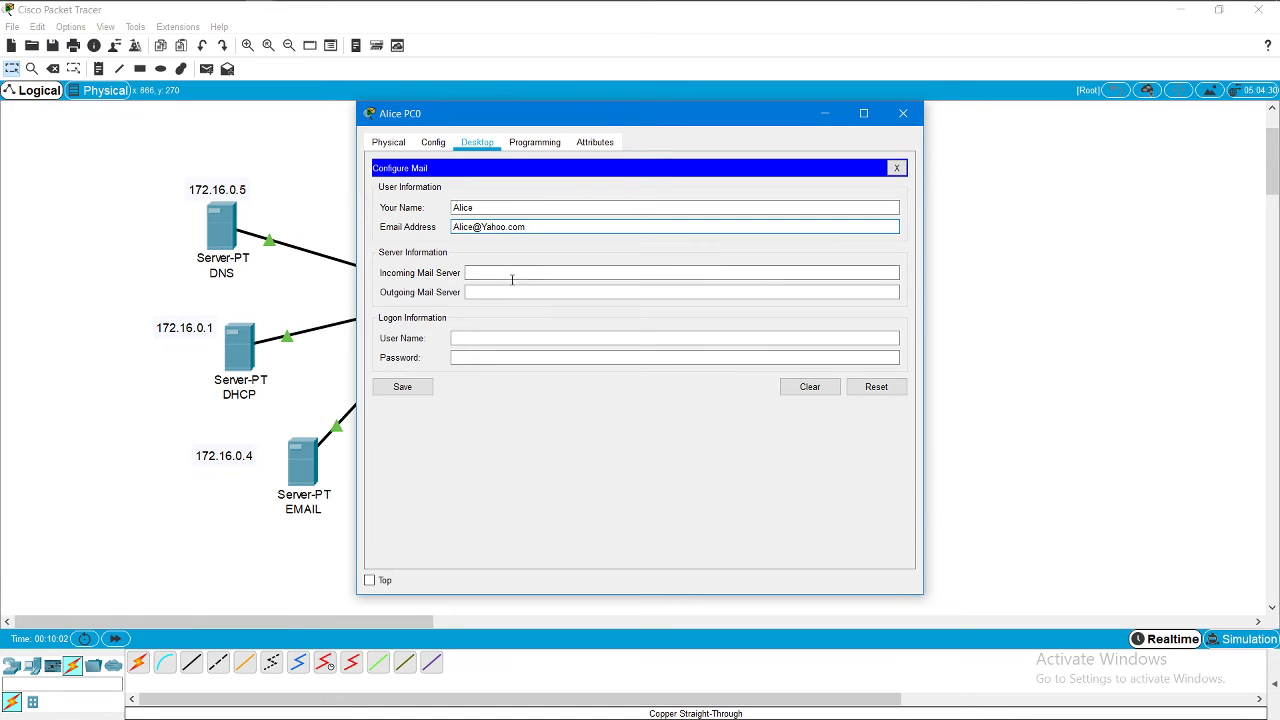
{"action": "left_click", "coordinate": [513, 276]}
{"action": "type", "text": "Yah"}
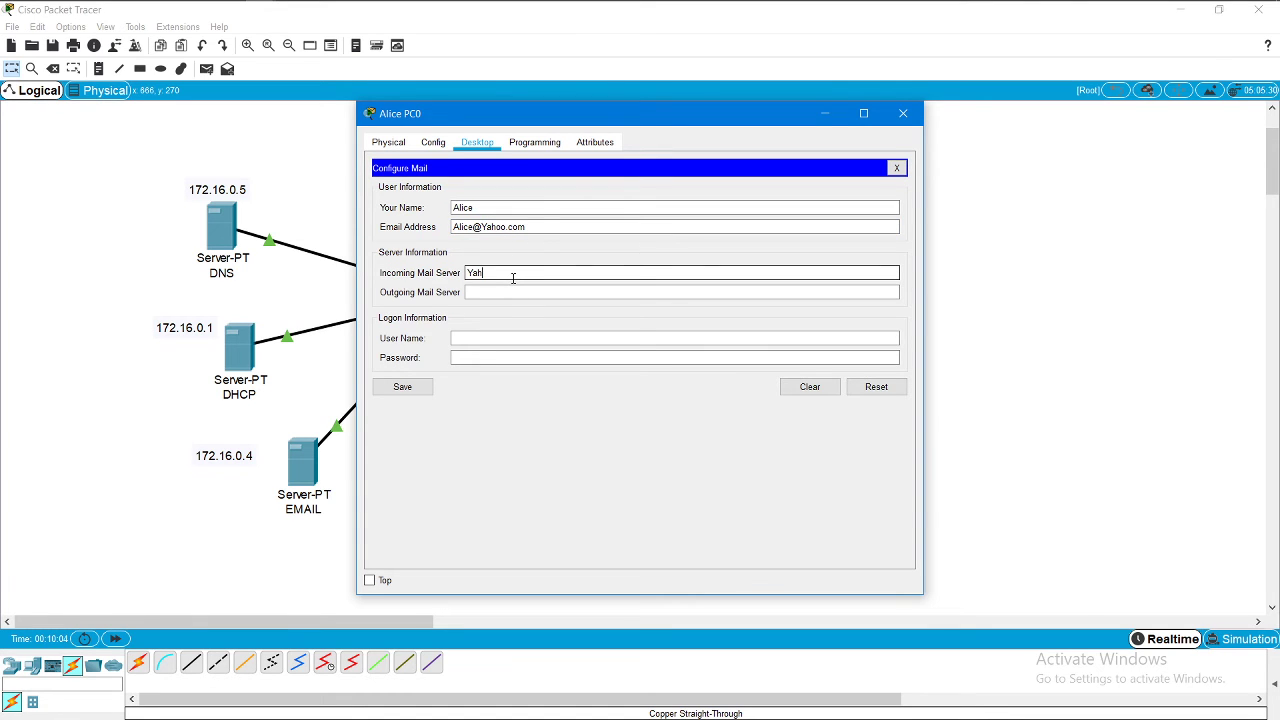
{"action": "type", "text": "oo.com"}
Step: Set outgoing server Yahoo.com plus logon user name and password, then save and close
{"action": "left_click", "coordinate": [512, 292]}
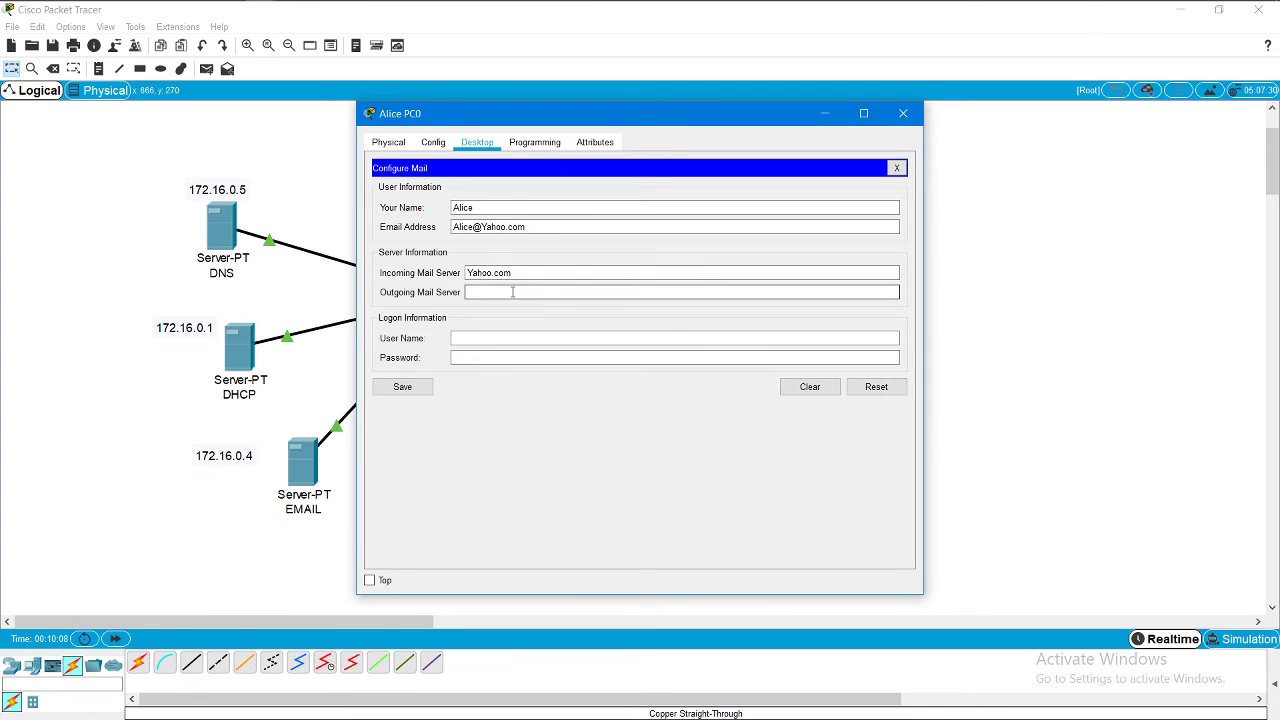
{"action": "type", "text": "Yahoo.com"}
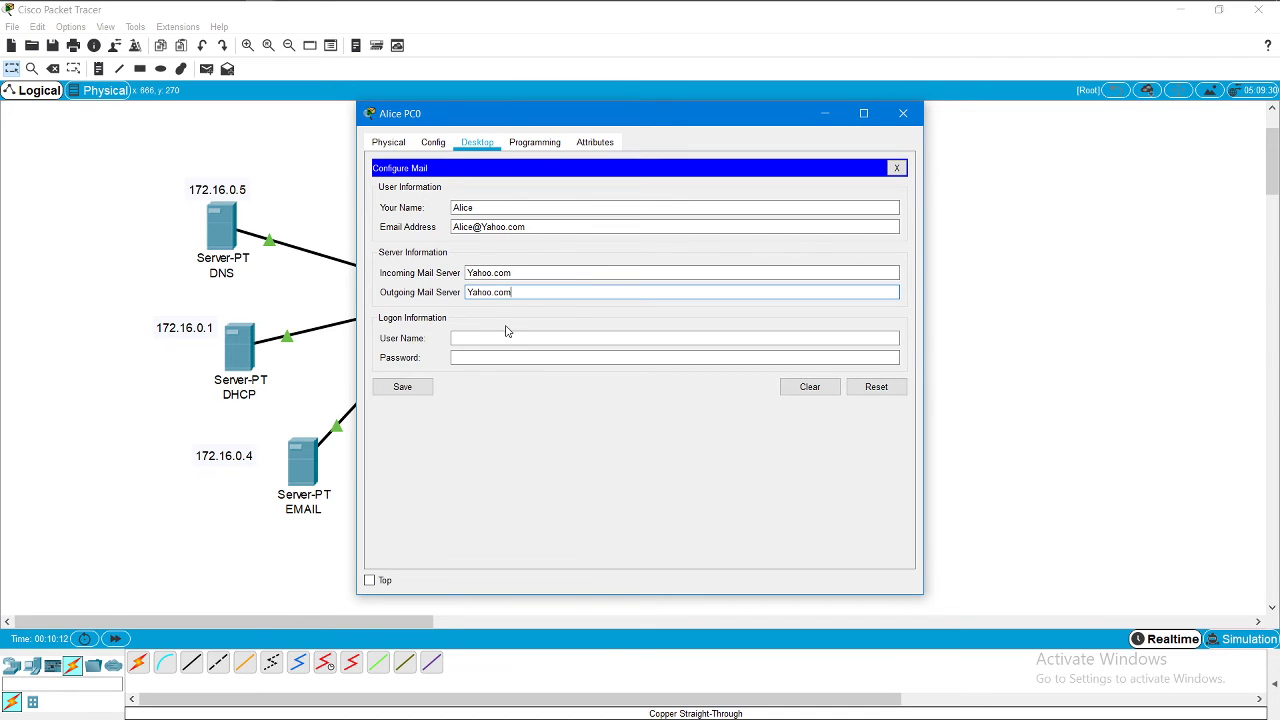
{"action": "left_click", "coordinate": [506, 338]}
{"action": "type", "text": "Al"}
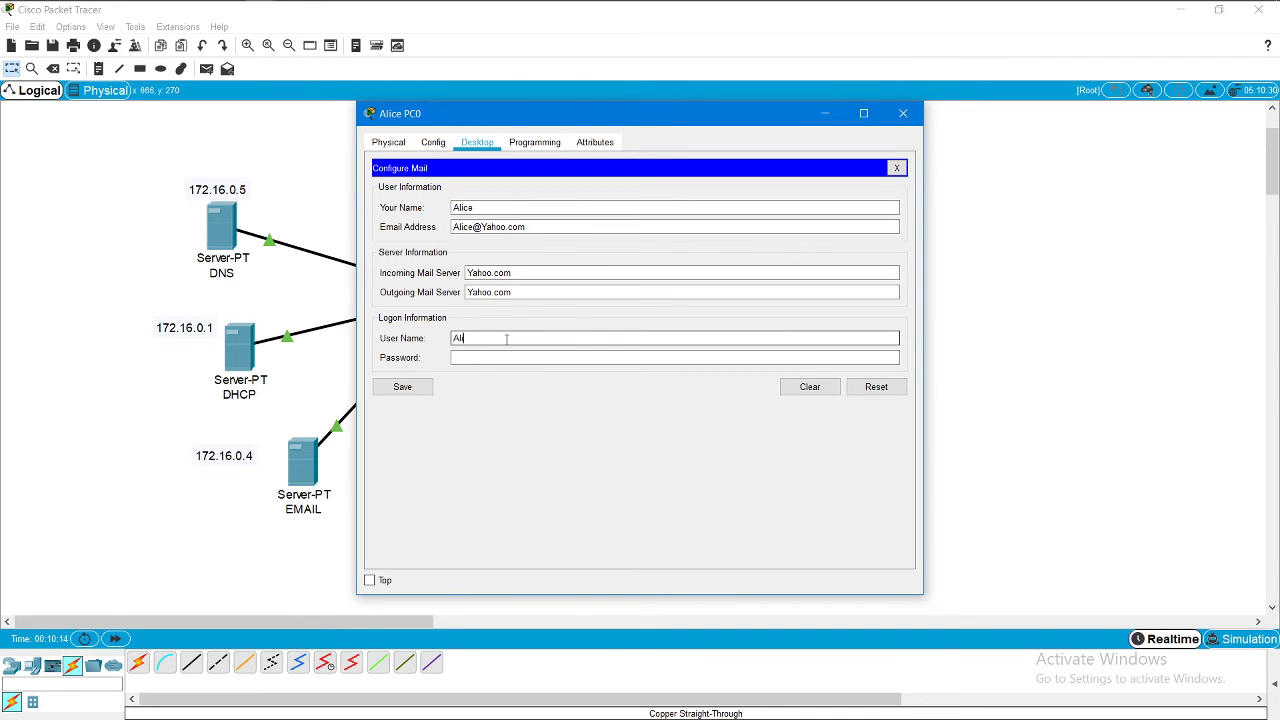
{"action": "type", "text": "ice"}
{"action": "left_click", "coordinate": [502, 357]}
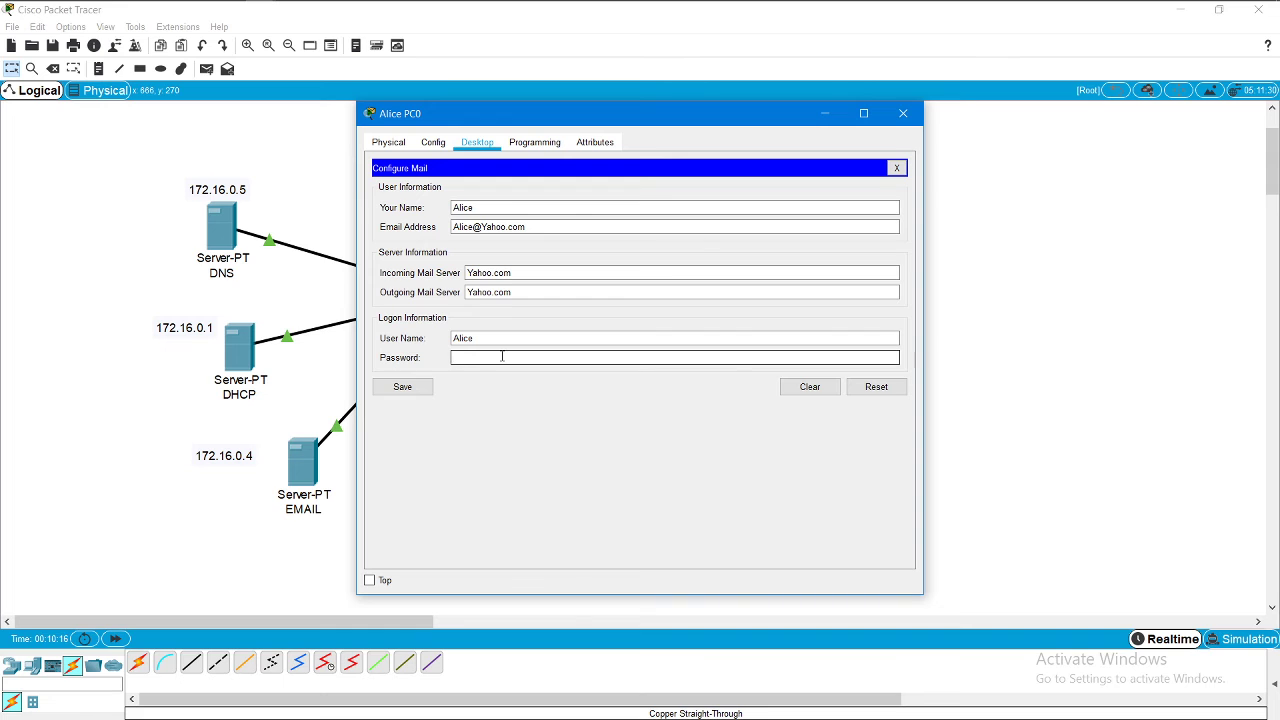
{"action": "type", "text": "1234"}
{"action": "left_click", "coordinate": [404, 386]}
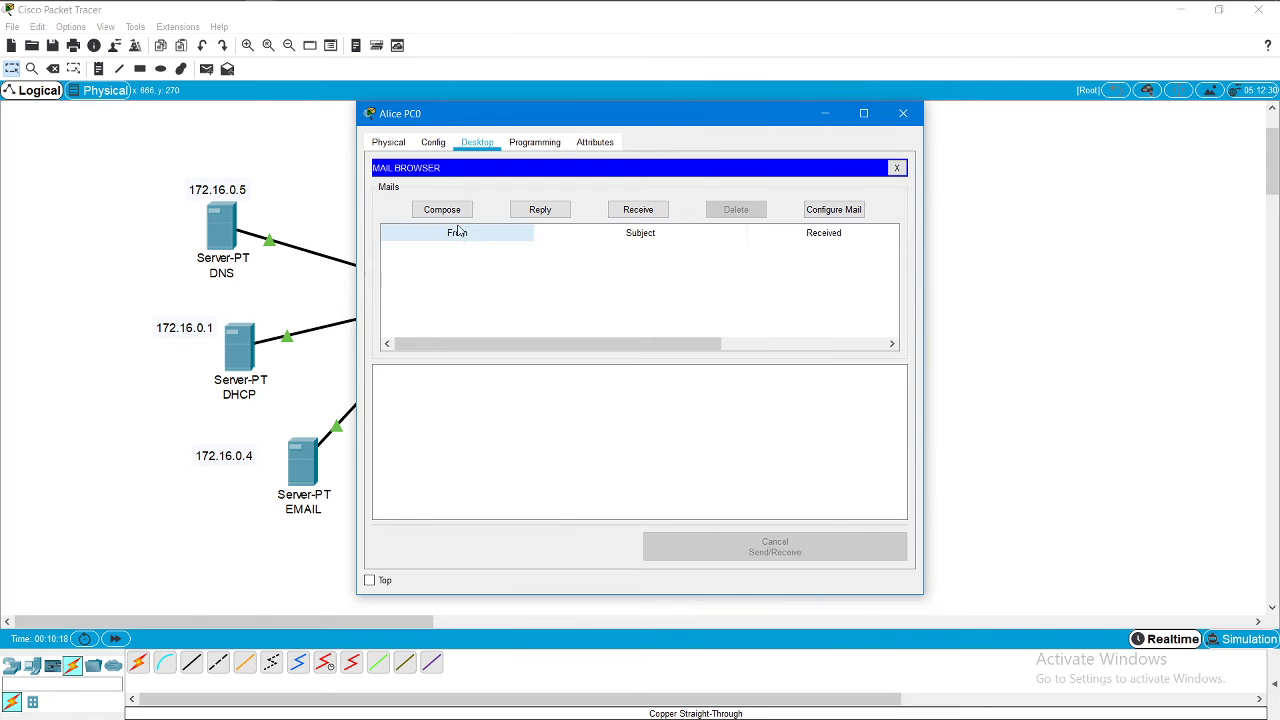
{"action": "left_click", "coordinate": [903, 113]}
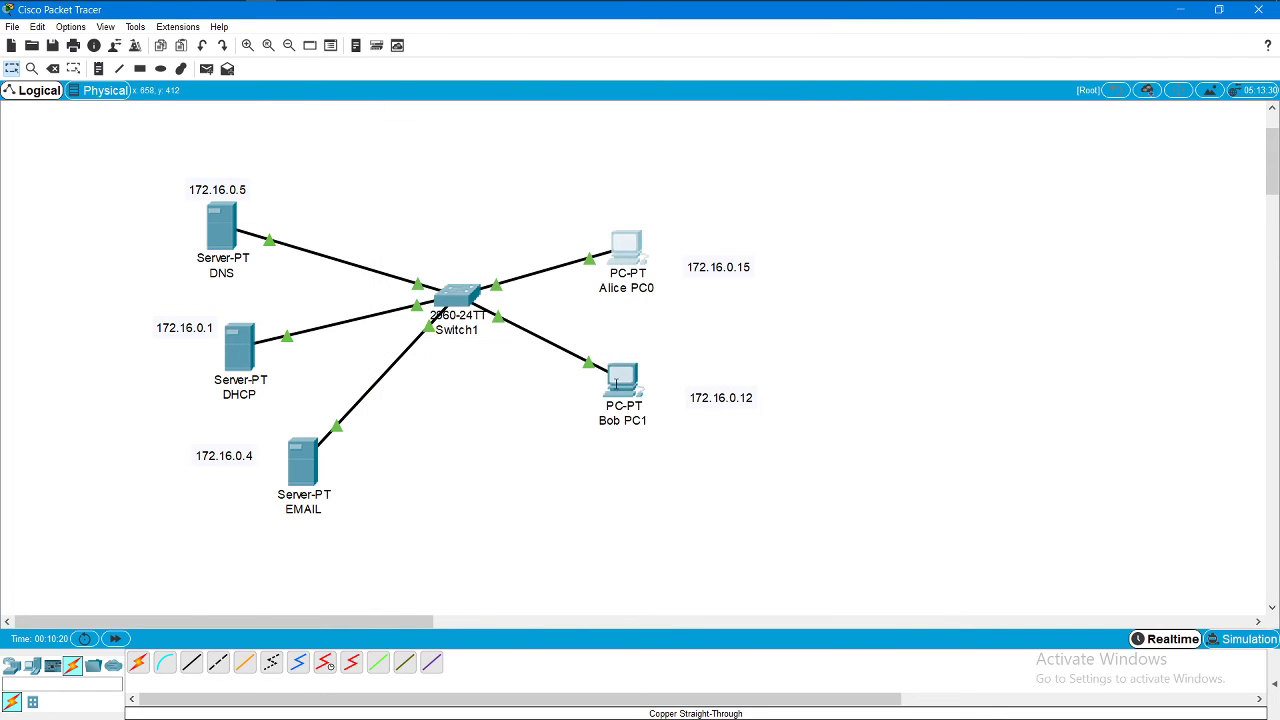
Step: In Bob PC1's email app, enter his display name and e-mail address
{"action": "left_click", "coordinate": [617, 382]}
{"action": "left_click", "coordinate": [448, 426]}
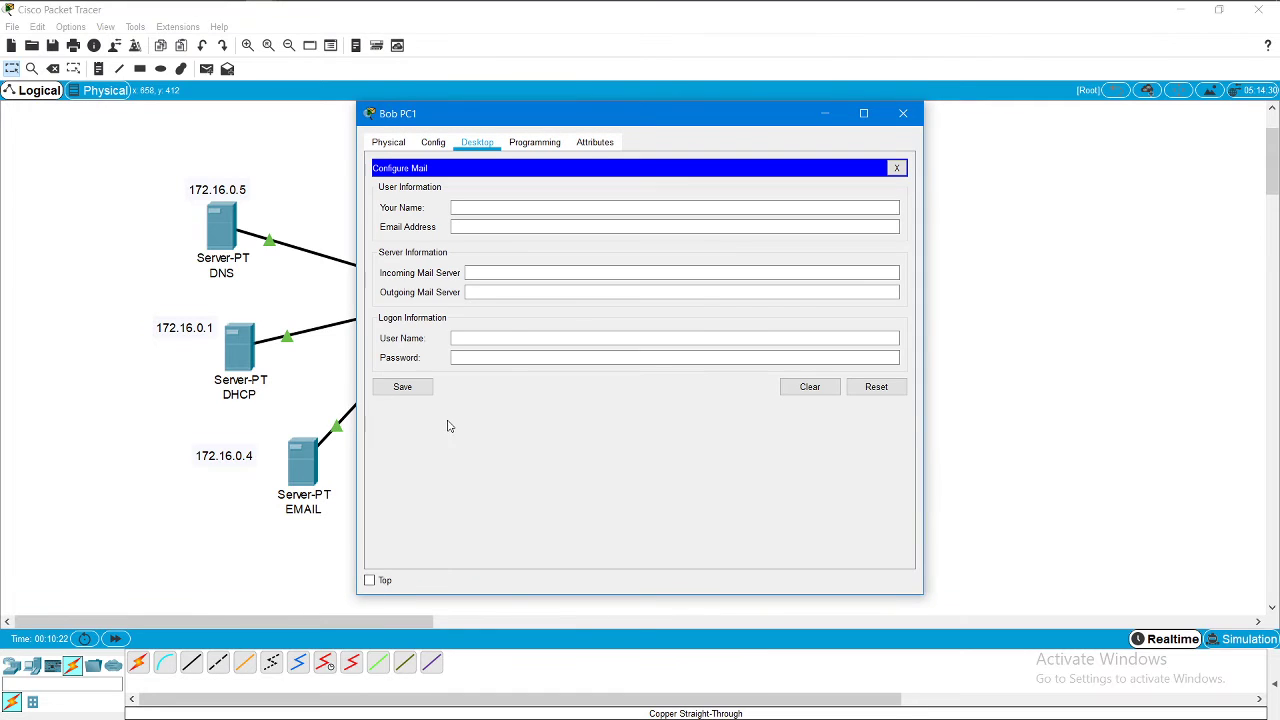
{"action": "left_click", "coordinate": [516, 208]}
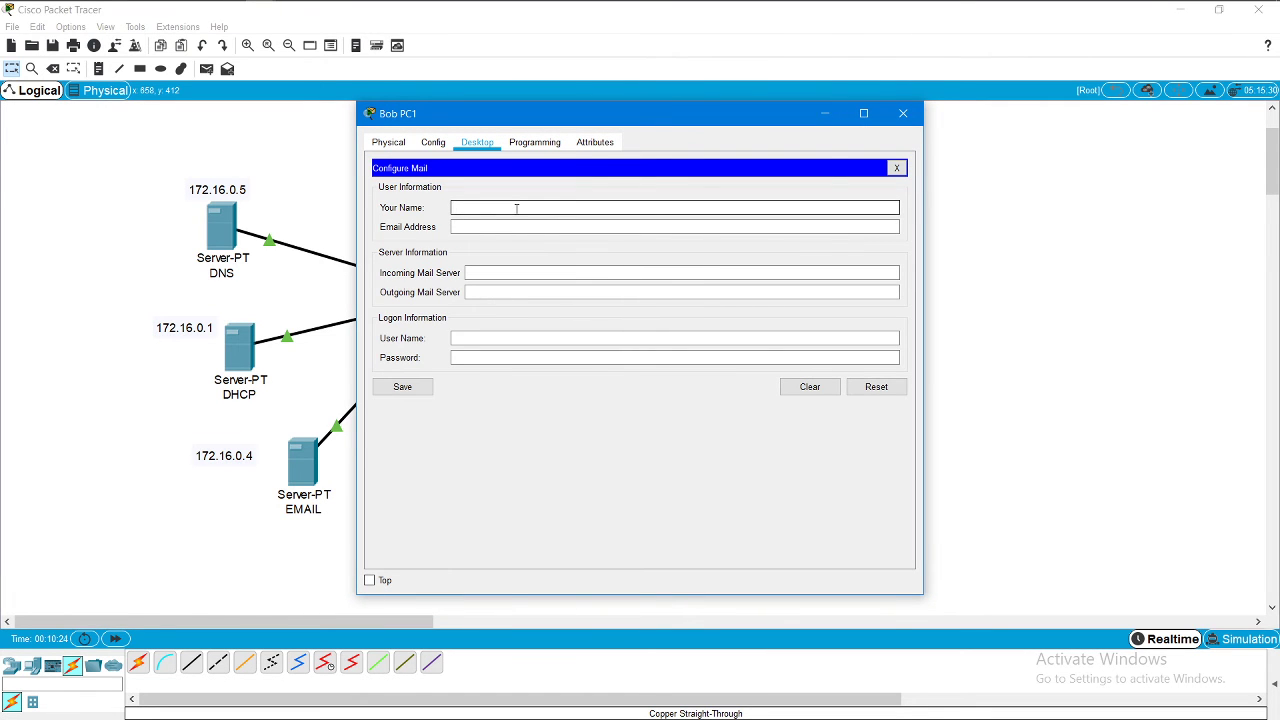
{"action": "type", "text": "Bob"}
{"action": "left_click", "coordinate": [521, 227]}
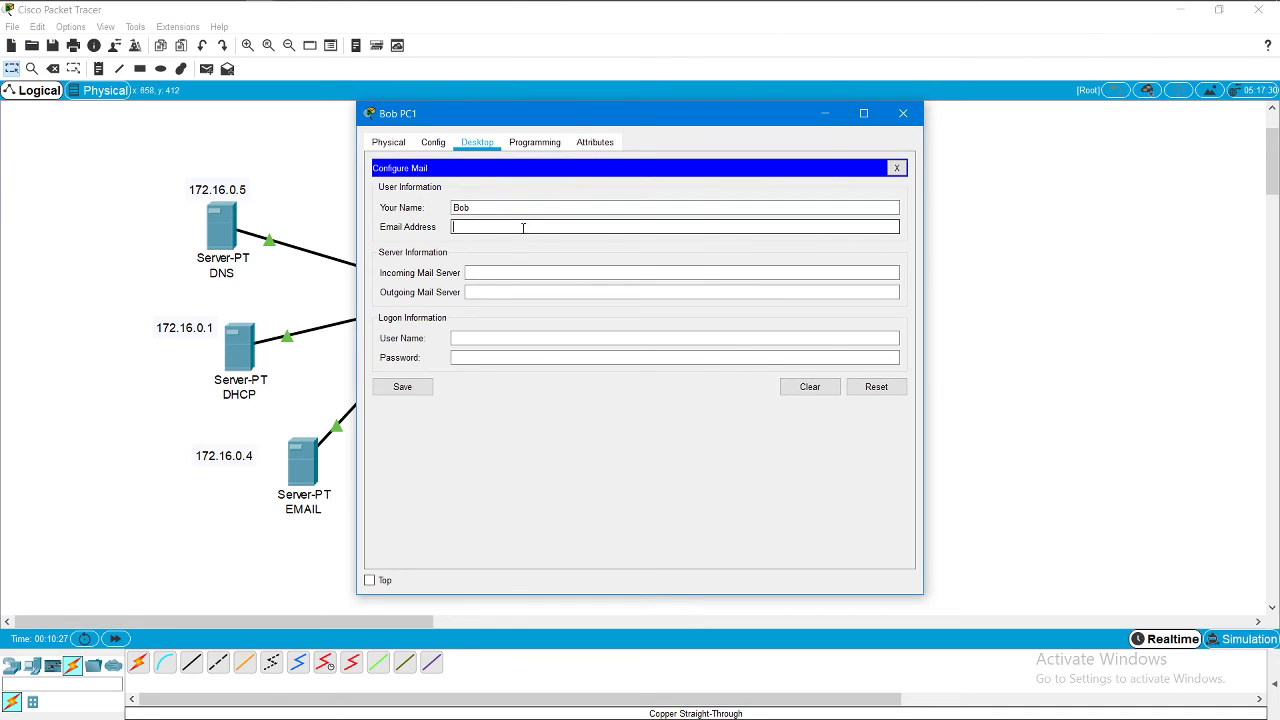
{"action": "type", "text": "Bob@Yahoo.com"}
Step: Set Yahoo.com as mail server, add logon user name and password, then save and close
{"action": "left_click", "coordinate": [517, 270]}
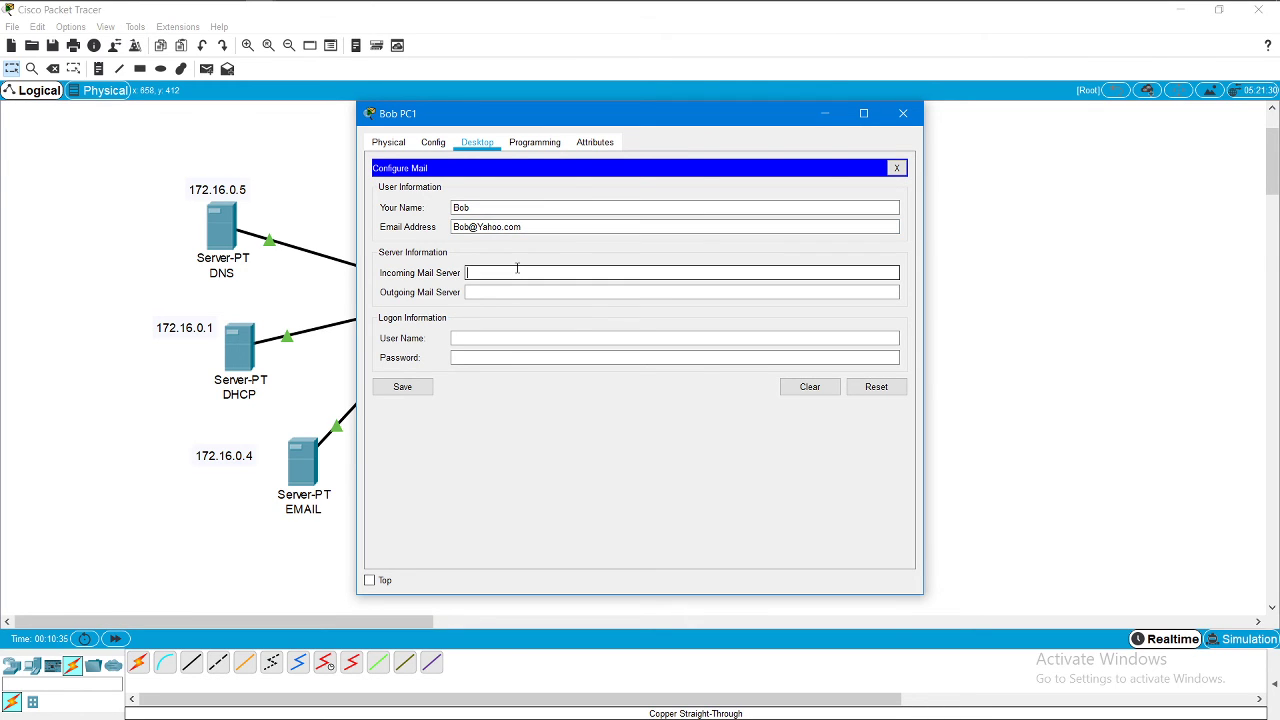
{"action": "type", "text": "Yahoo.com"}
{"action": "left_click", "coordinate": [519, 292]}
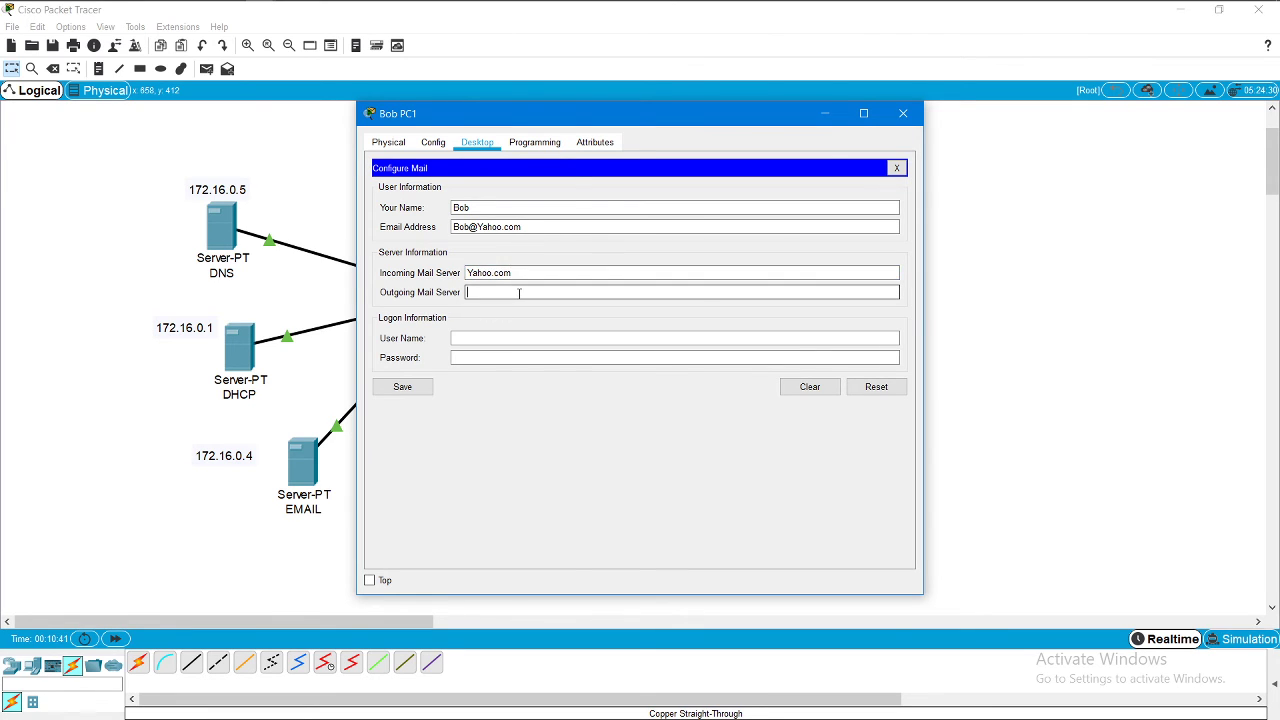
{"action": "type", "text": "Yahoo.com"}
{"action": "left_click", "coordinate": [495, 339]}
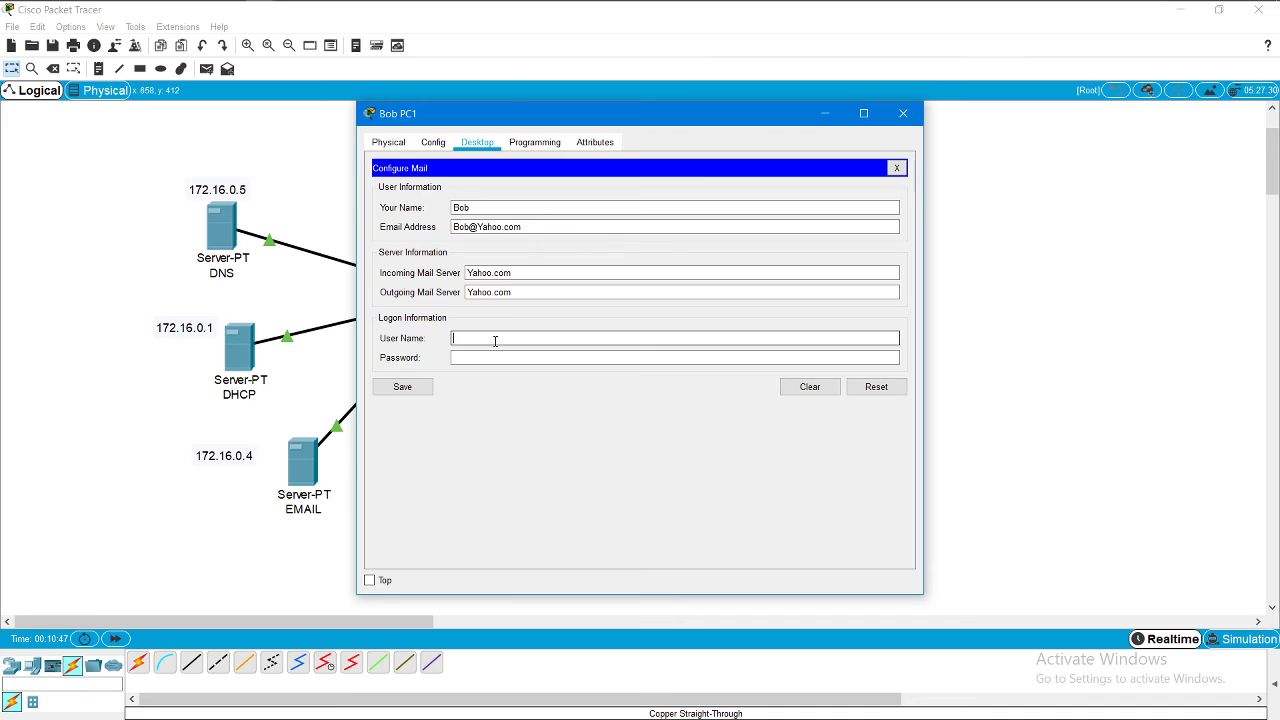
{"action": "type", "text": "Bob"}
{"action": "left_click", "coordinate": [491, 352]}
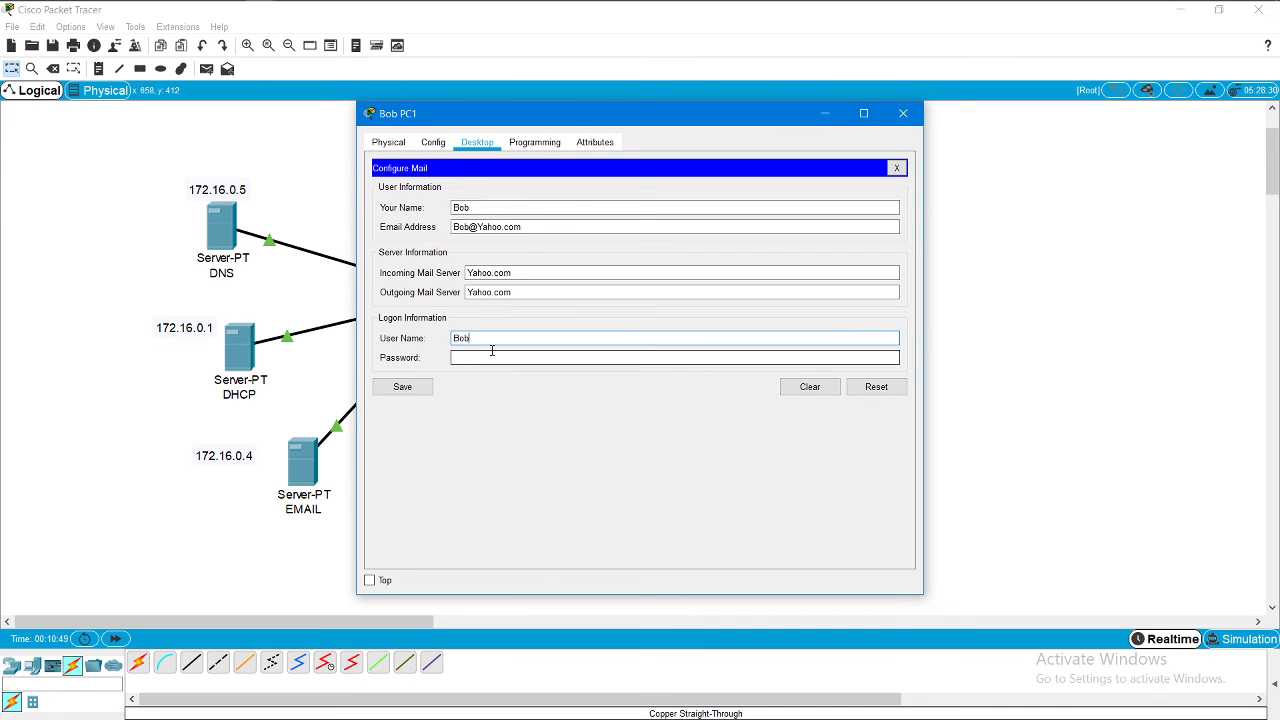
{"action": "type", "text": "12"}
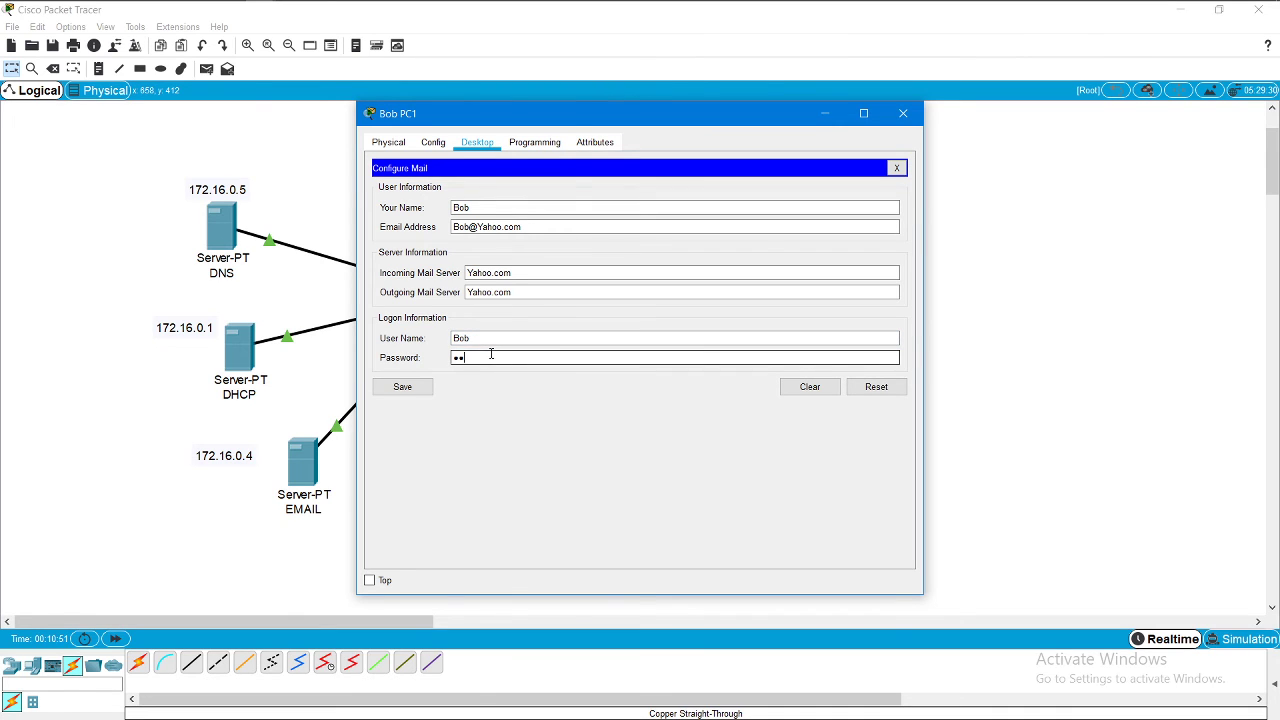
{"action": "type", "text": "3"}
{"action": "left_click", "coordinate": [410, 389]}
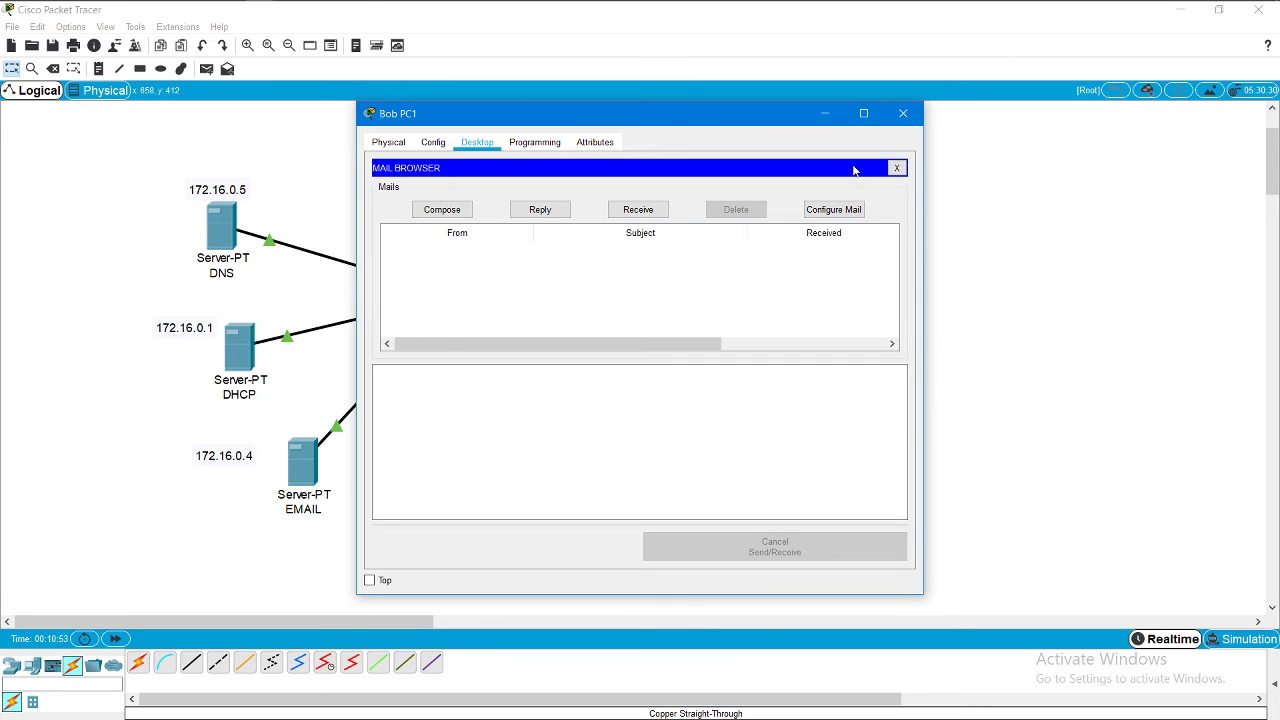
{"action": "left_click", "coordinate": [903, 113]}
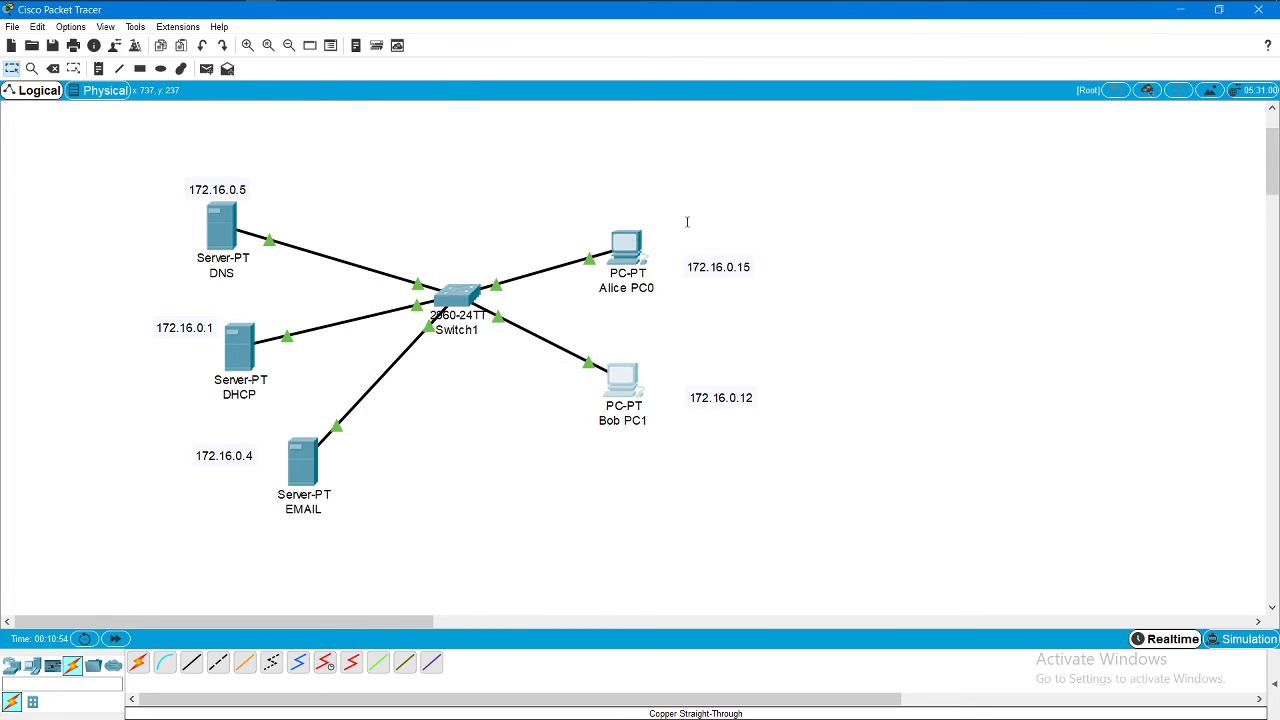
Step: Compose an email from Alice PC0 to Bob's Yahoo.com address with subject 'Testing Different Email Server'
{"action": "left_click", "coordinate": [630, 243]}
{"action": "left_click", "coordinate": [422, 436]}
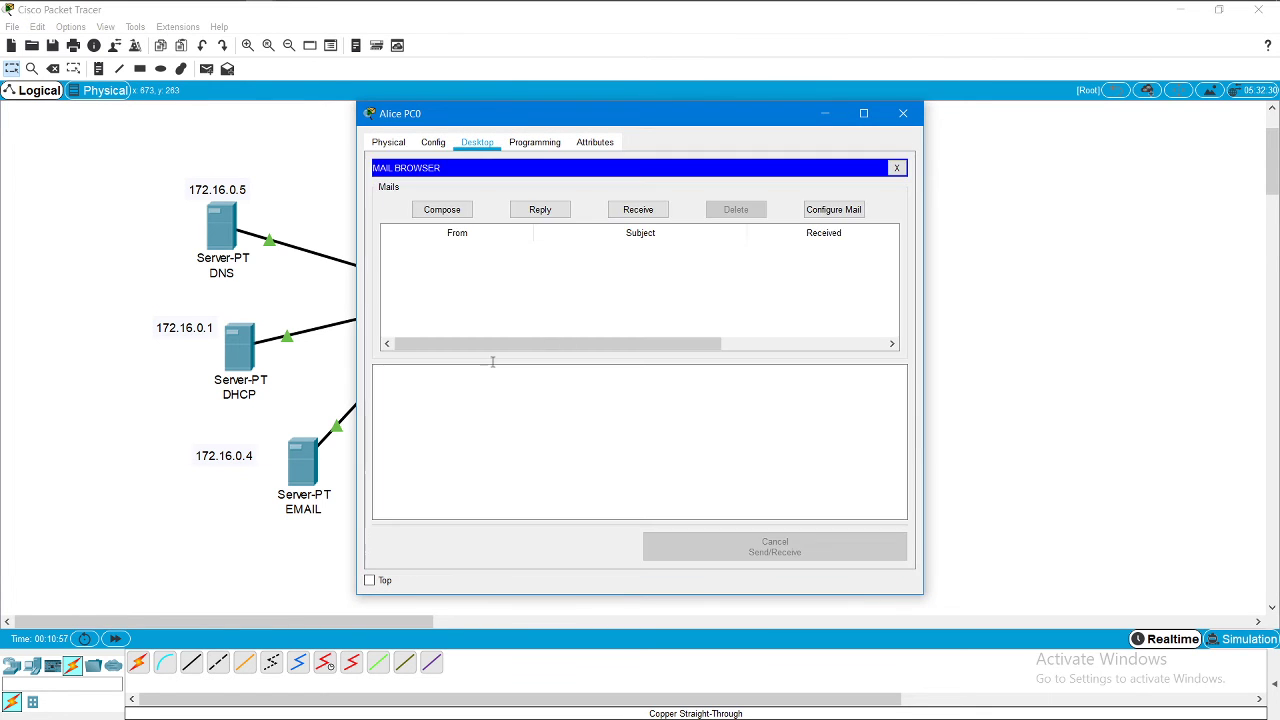
{"action": "left_click", "coordinate": [443, 211]}
{"action": "left_click", "coordinate": [527, 190]}
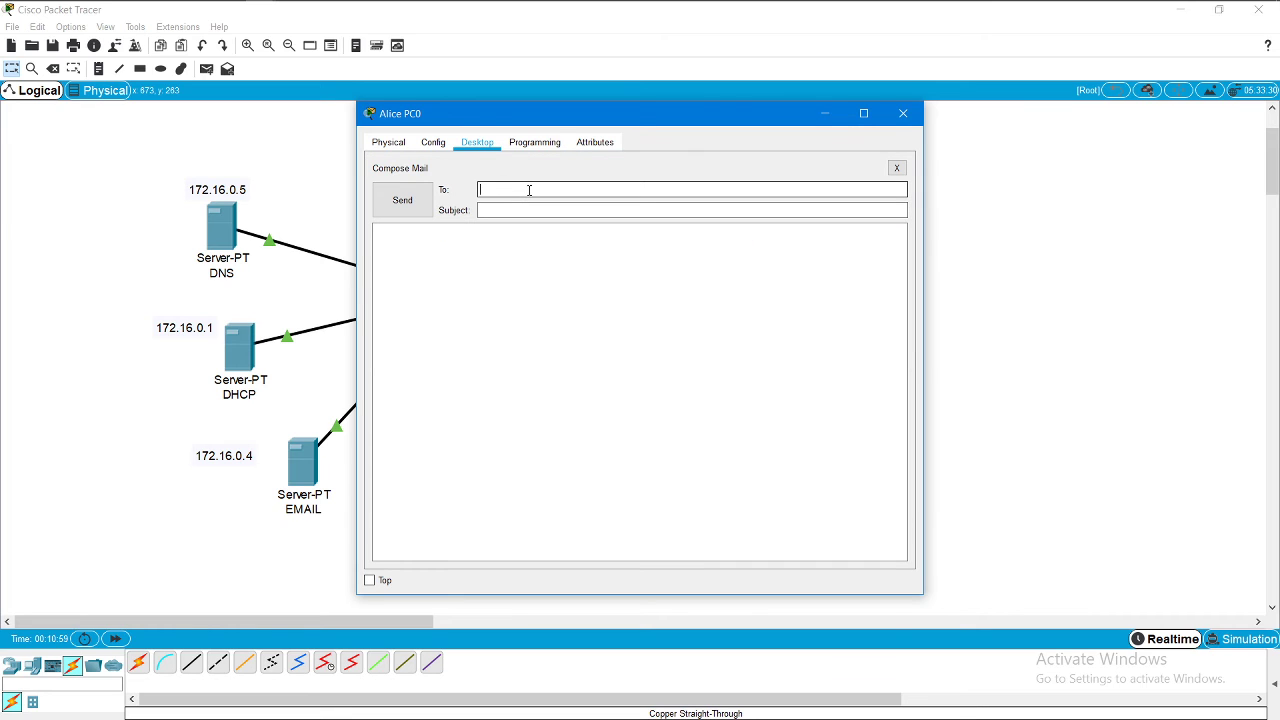
{"action": "type", "text": "Bob@Yahoo.com"}
{"action": "left_click", "coordinate": [530, 209]}
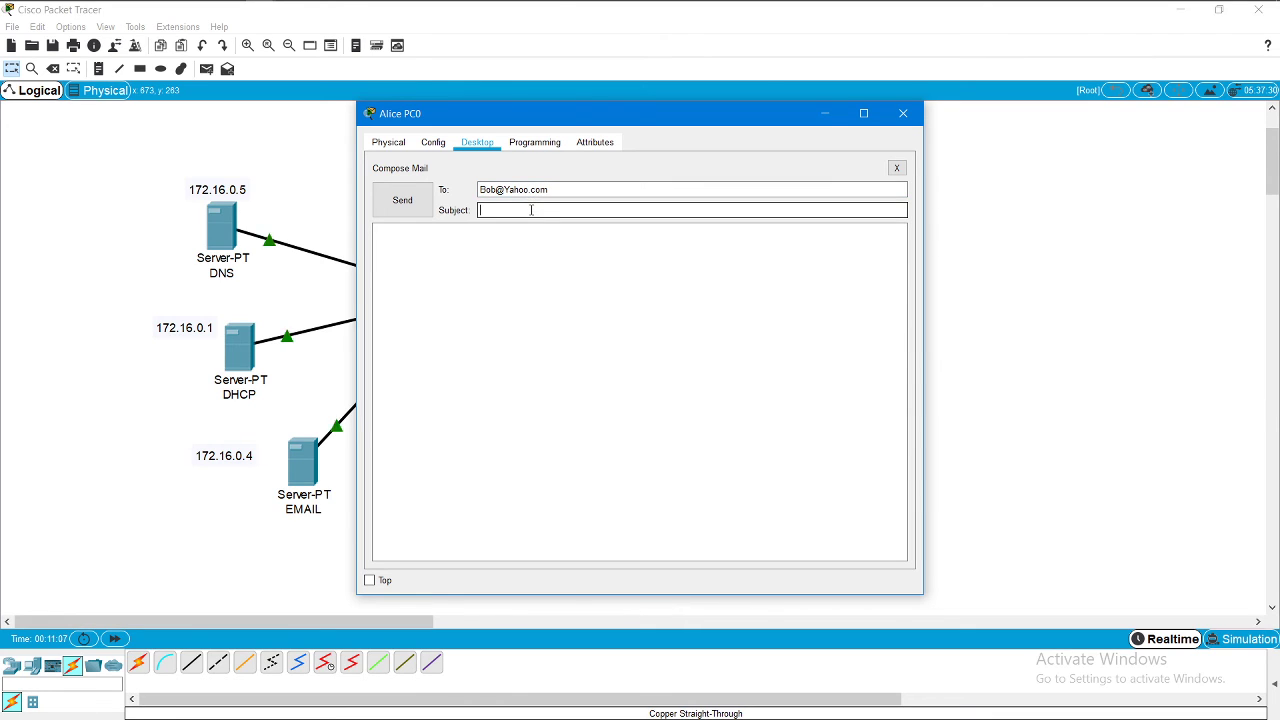
{"action": "type", "text": "Testing Different Email Server"}
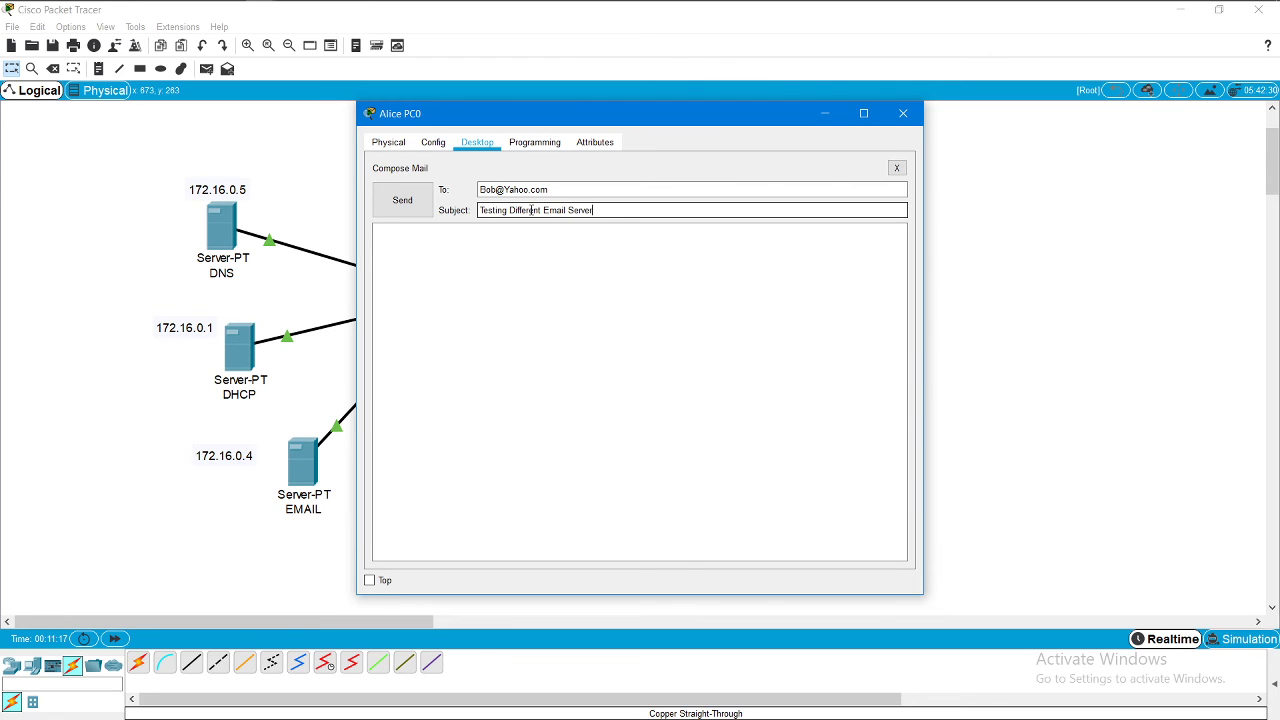
Step: Write the message body about the Yahoo server, send it, and dismiss the 'Server not found' error
{"action": "left_click", "coordinate": [449, 247]}
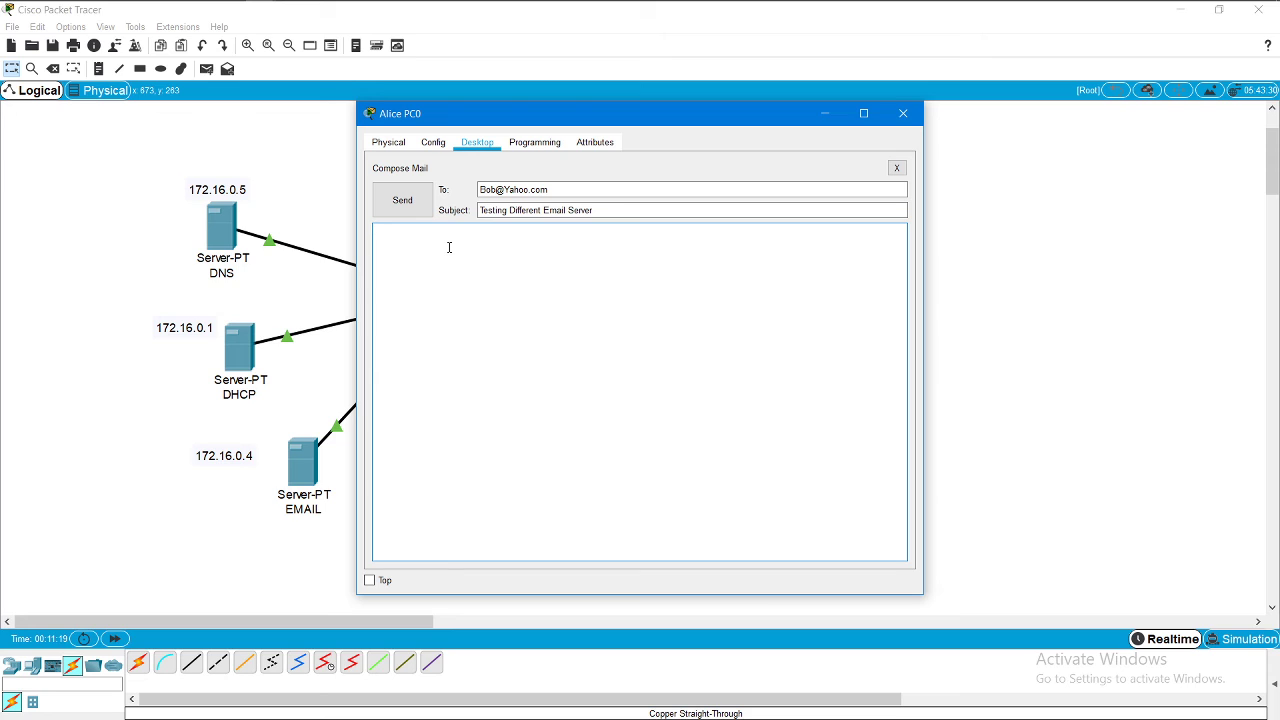
{"action": "type", "text": "Hey its Yahoo, Alice"}
{"action": "left_click", "coordinate": [464, 236]}
{"action": "left_click", "coordinate": [431, 232]}
{"action": "key", "text": "BackSpace"}
{"action": "type", "text": "server,"}
{"action": "left_click", "coordinate": [494, 241]}
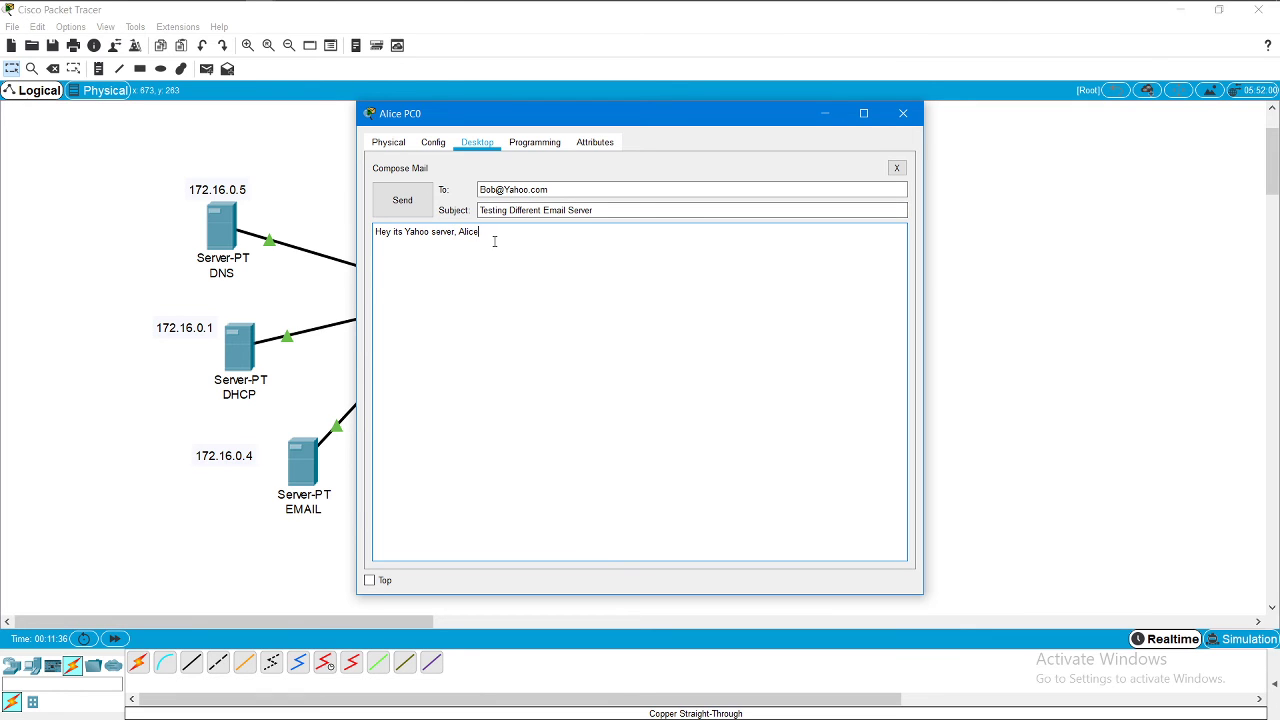
{"action": "left_click", "coordinate": [421, 211]}
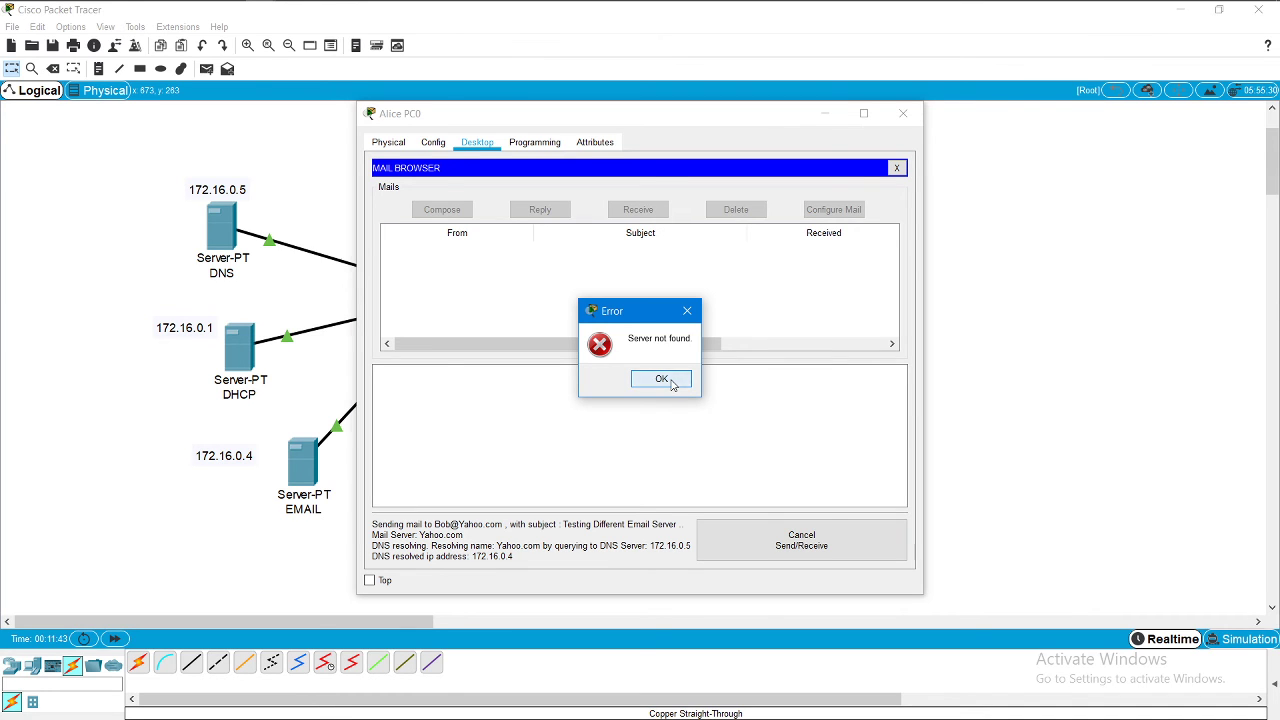
{"action": "left_click", "coordinate": [662, 379]}
{"action": "left_click", "coordinate": [903, 113]}
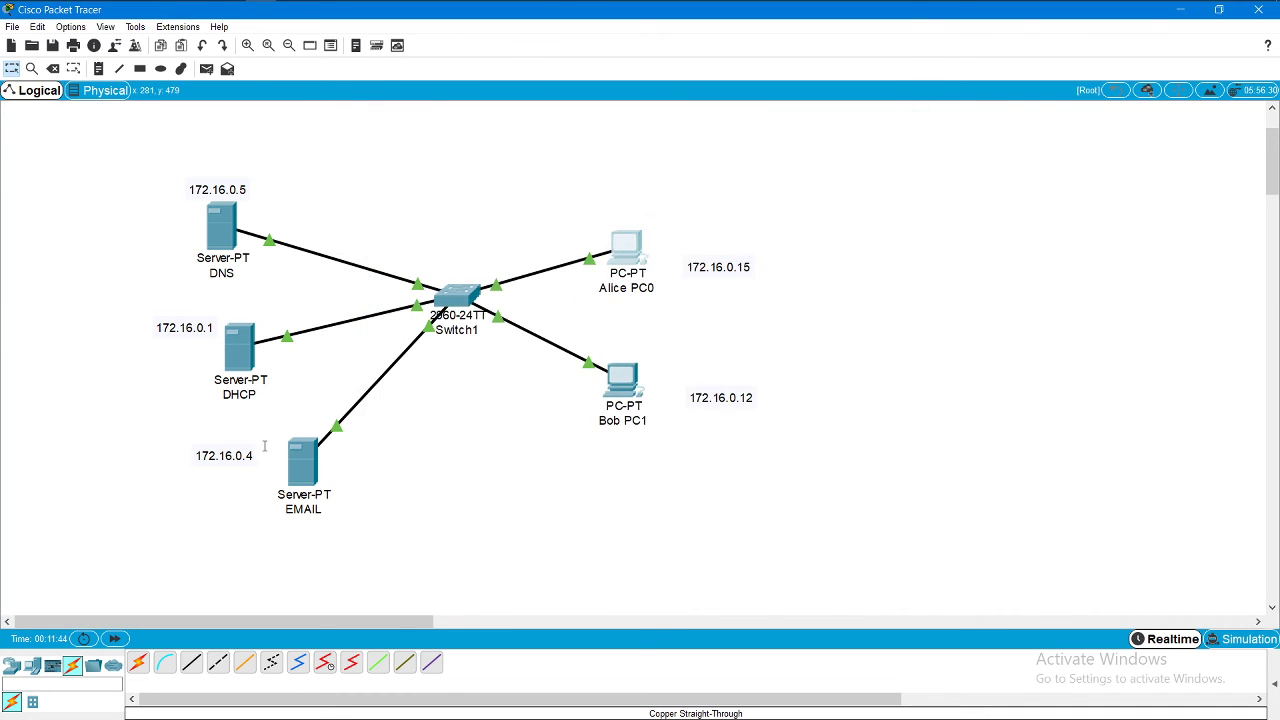
Step: Re-enter Yahoo.com as the EMAIL server's domain name and apply it with Set
{"action": "left_click", "coordinate": [300, 462]}
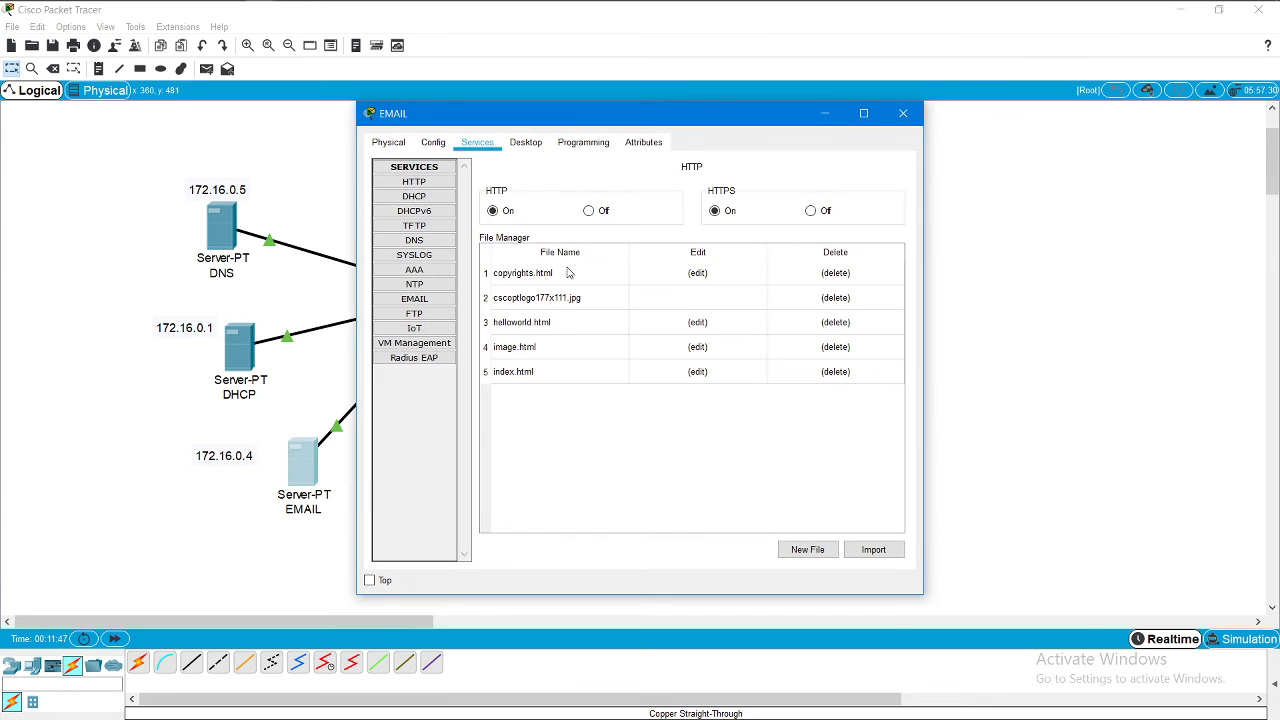
{"action": "left_click", "coordinate": [414, 299]}
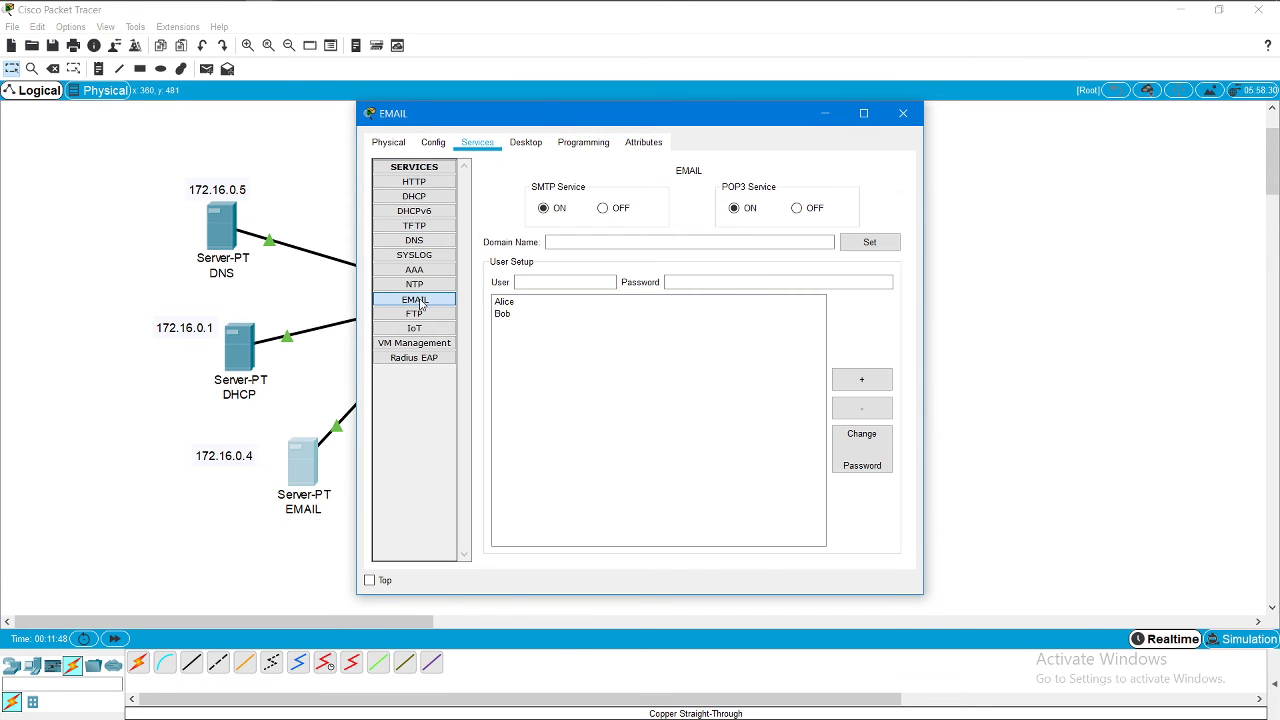
{"action": "left_click", "coordinate": [566, 242]}
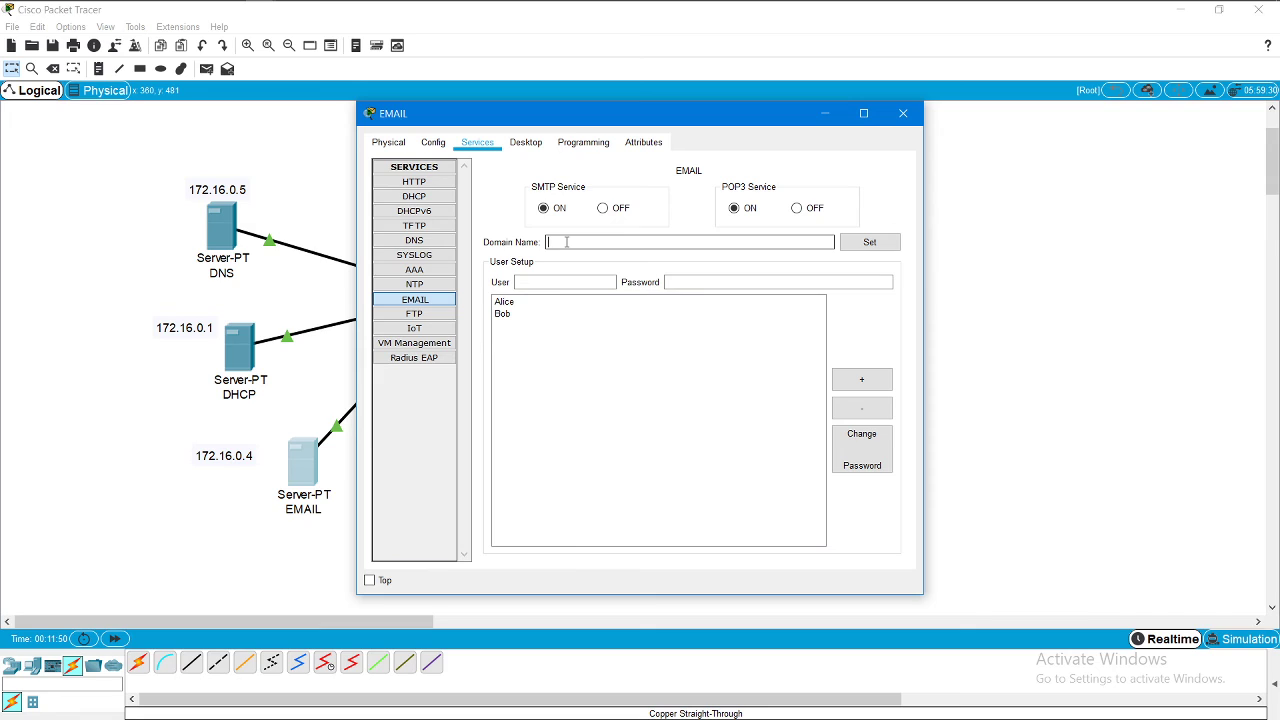
{"action": "type", "text": "Yahoo.com"}
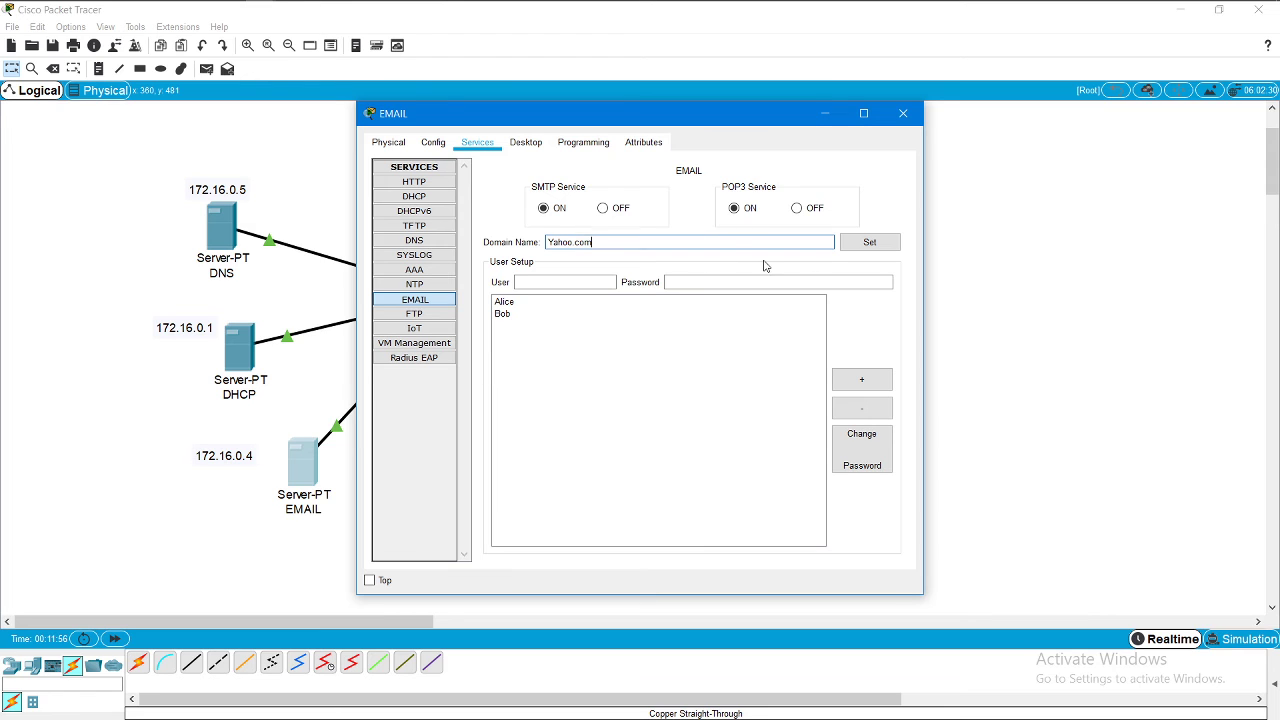
{"action": "left_click", "coordinate": [866, 244]}
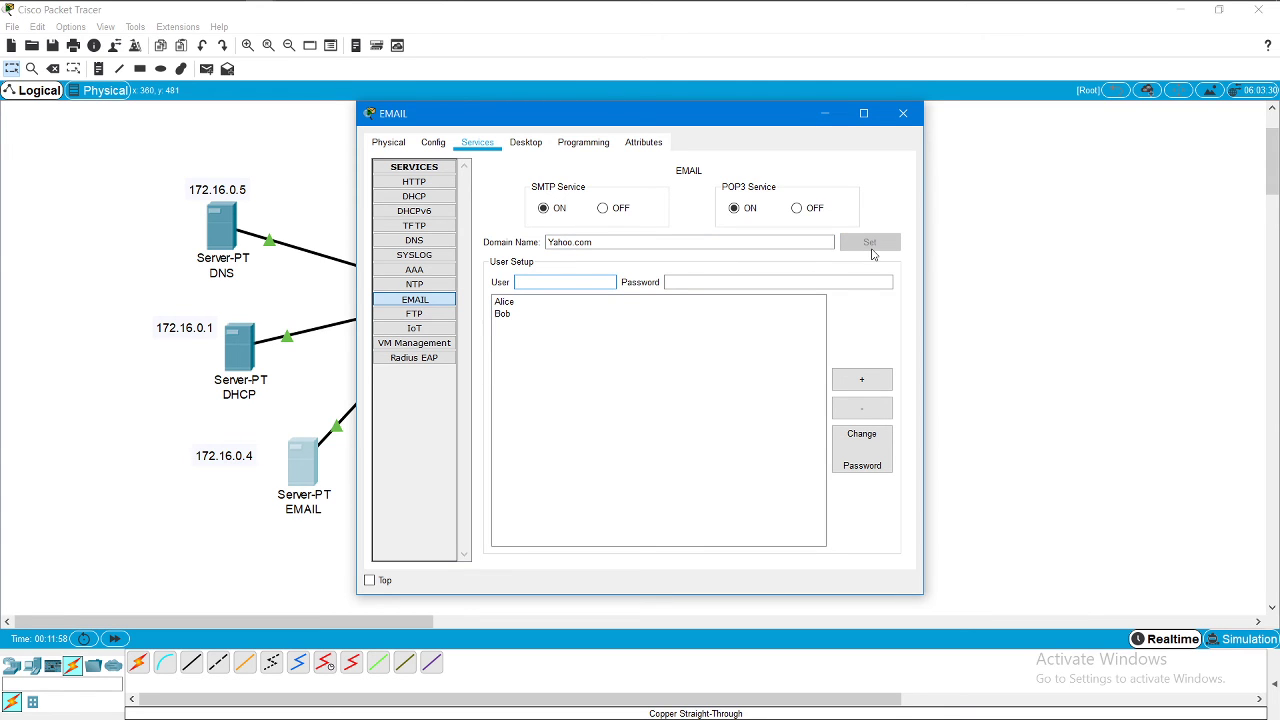
Step: Start a new email on Alice PC0 addressed to Bob's Yahoo.com mailbox
{"action": "left_click", "coordinate": [903, 113]}
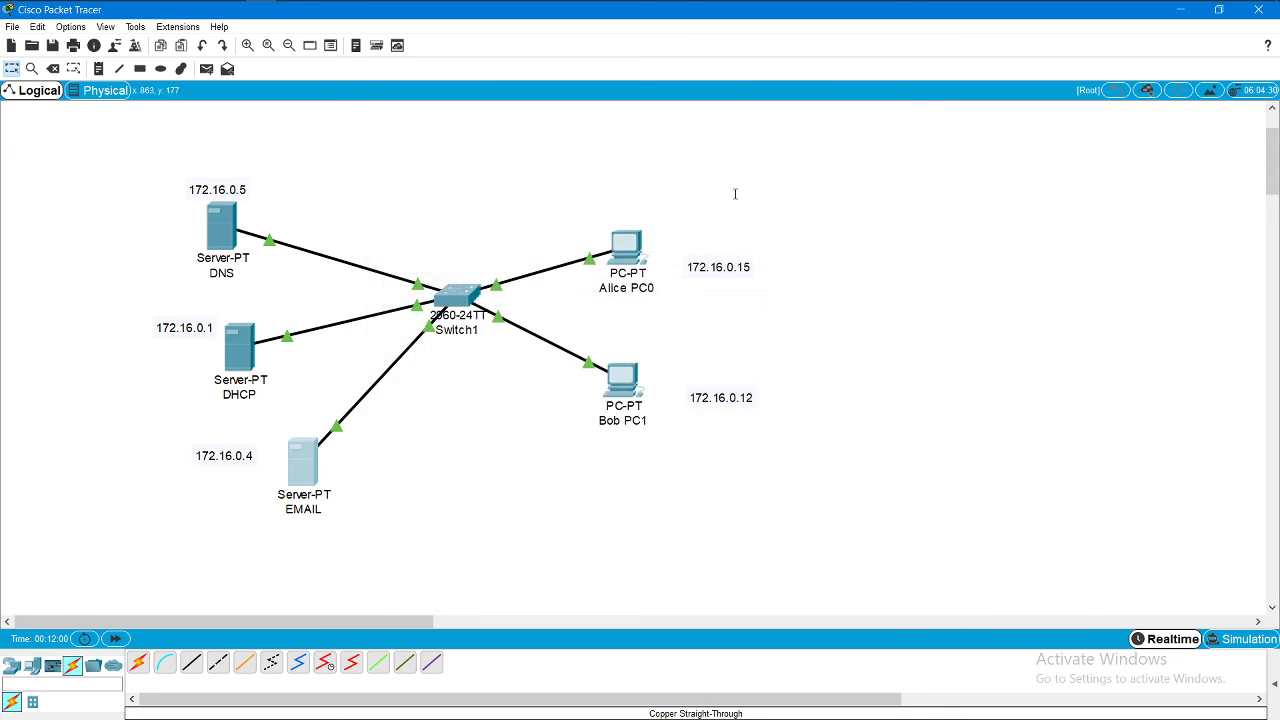
{"action": "left_click", "coordinate": [632, 251]}
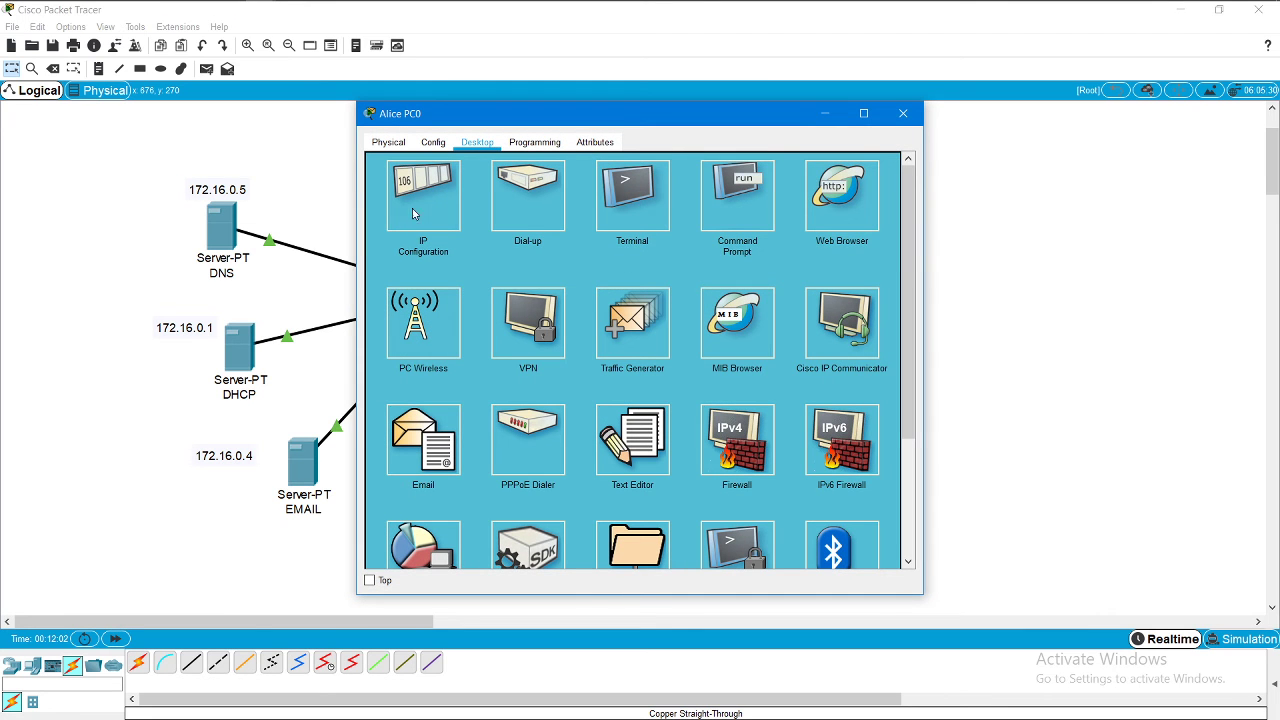
{"action": "left_click", "coordinate": [422, 440]}
{"action": "left_click", "coordinate": [441, 209]}
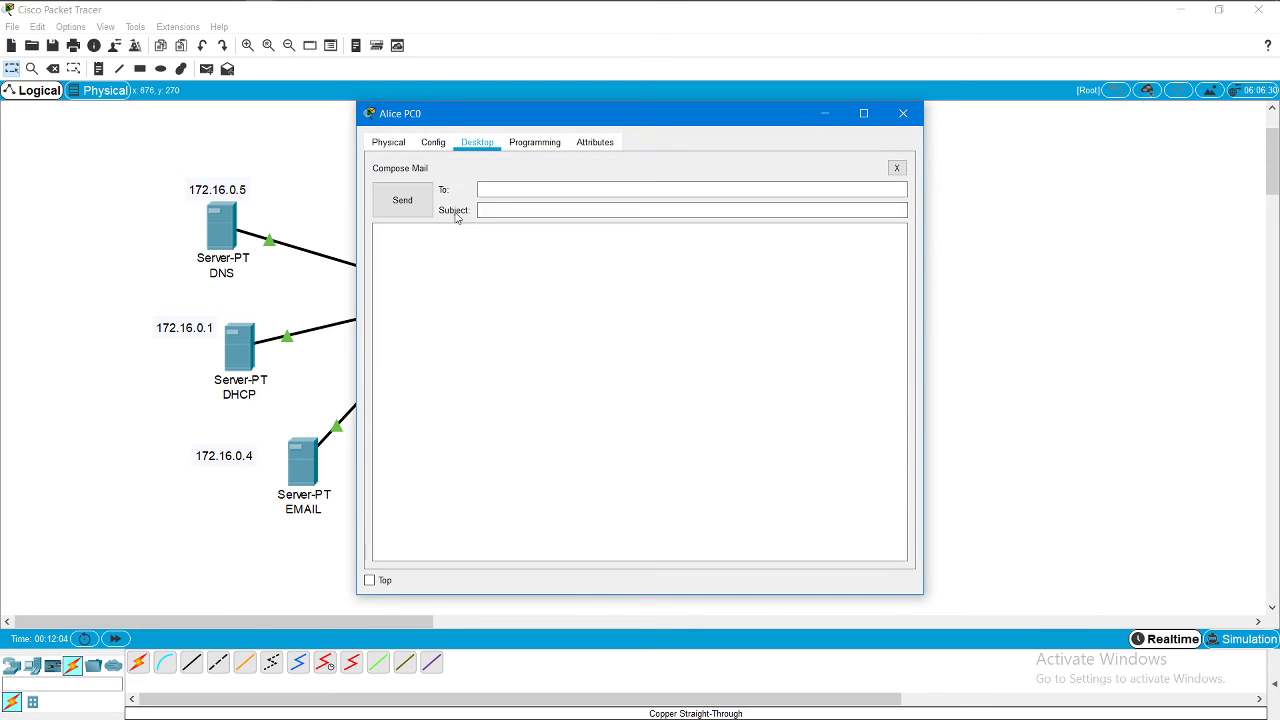
{"action": "left_click", "coordinate": [546, 189]}
{"action": "type", "text": "B"}
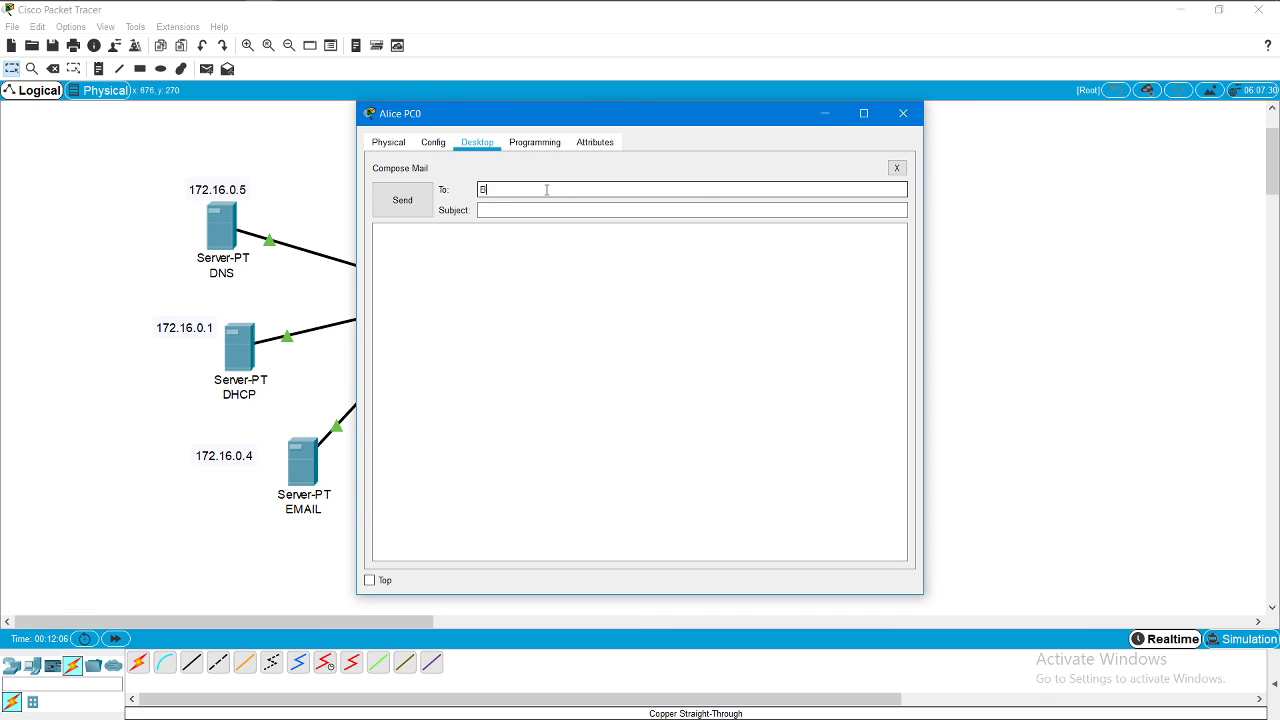
{"action": "type", "text": "ob@Yahoo.com"}
Step: Give it subject 'testing Yahoo server working', a short body about the Yahoo server, and send it
{"action": "left_click", "coordinate": [530, 216]}
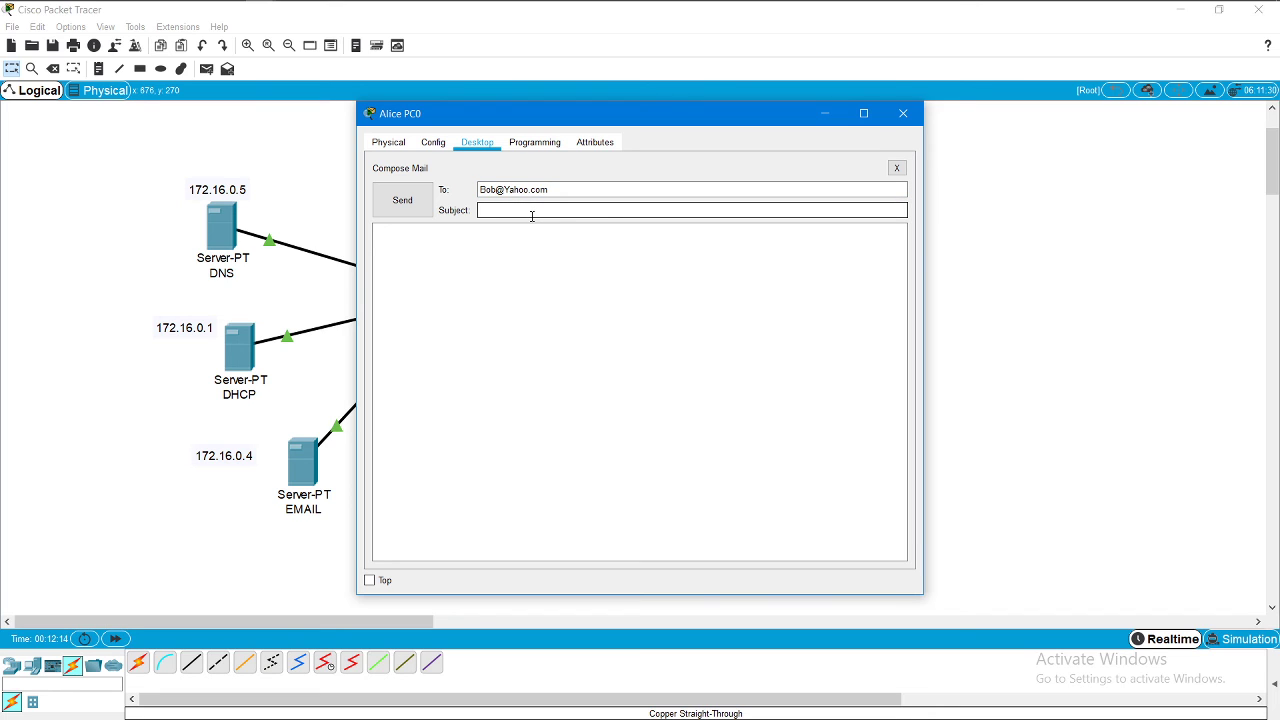
{"action": "type", "text": "testin"}
{"action": "type", "text": "g Ya"}
{"action": "type", "text": "hoo.c"}
{"action": "key", "text": "BackSpace"}
{"action": "key", "text": "BackSpace"}
{"action": "type", "text": "s"}
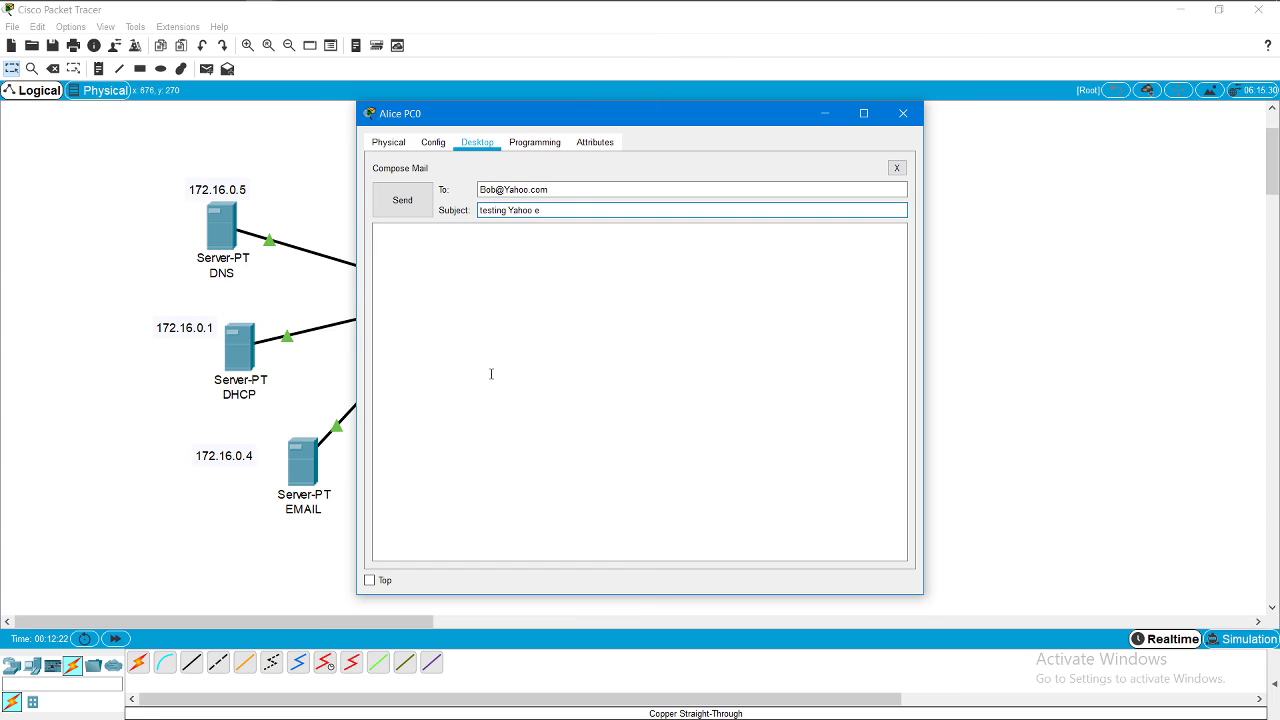
{"action": "type", "text": "erver working"}
{"action": "left_click", "coordinate": [466, 246]}
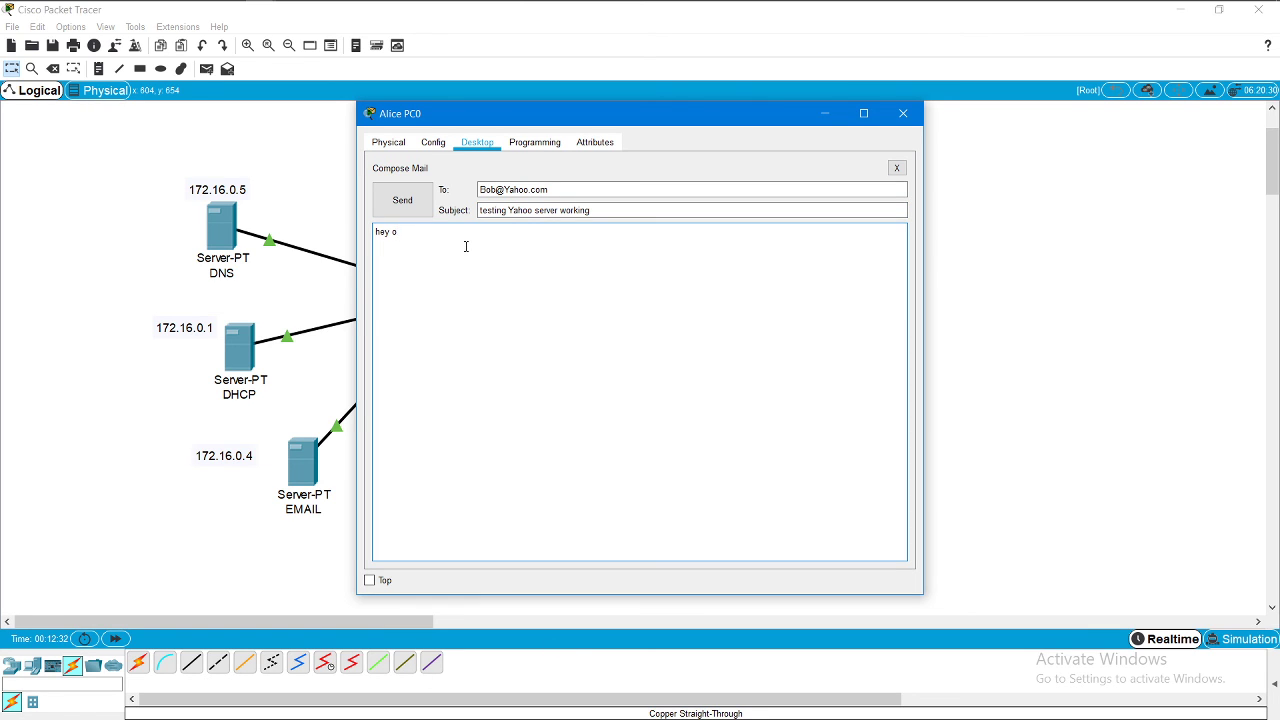
{"action": "type", "text": "hey it me yahoo server working , alice"}
{"action": "left_click", "coordinate": [412, 208]}
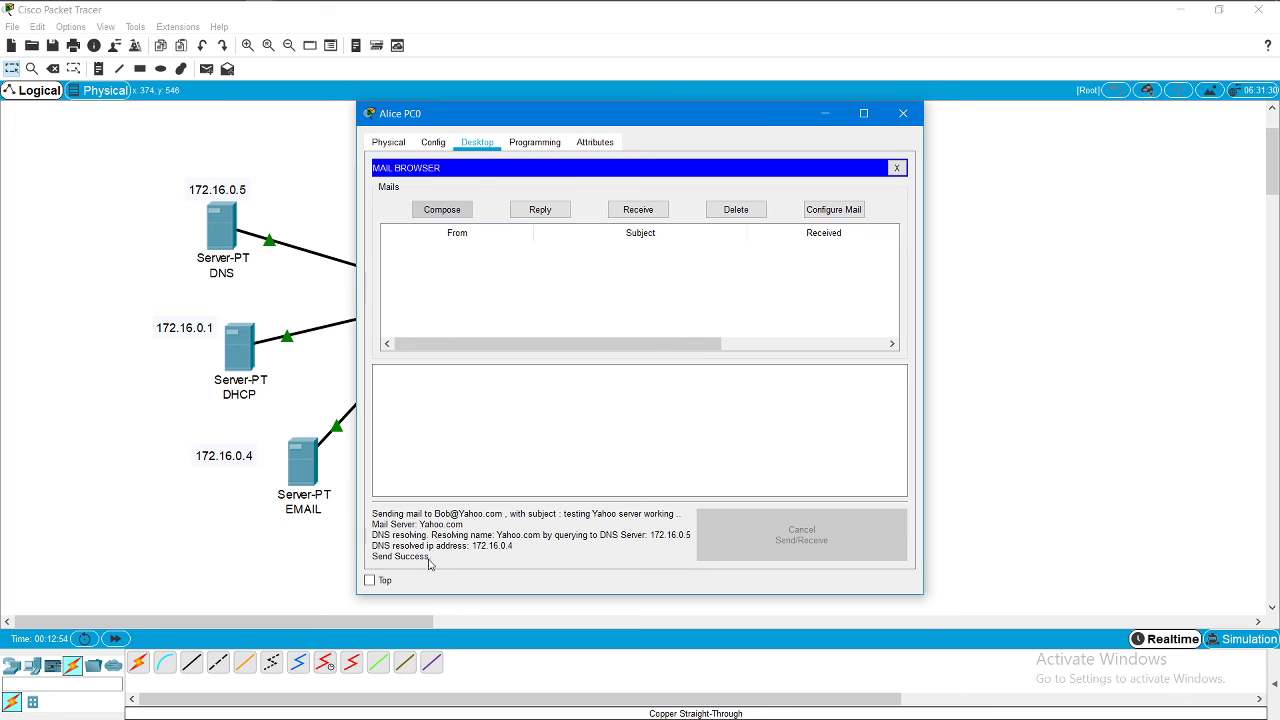
Step: On Bob PC1, receive Alice's test mail from the Yahoo.com server and read it
{"action": "left_click", "coordinate": [905, 115]}
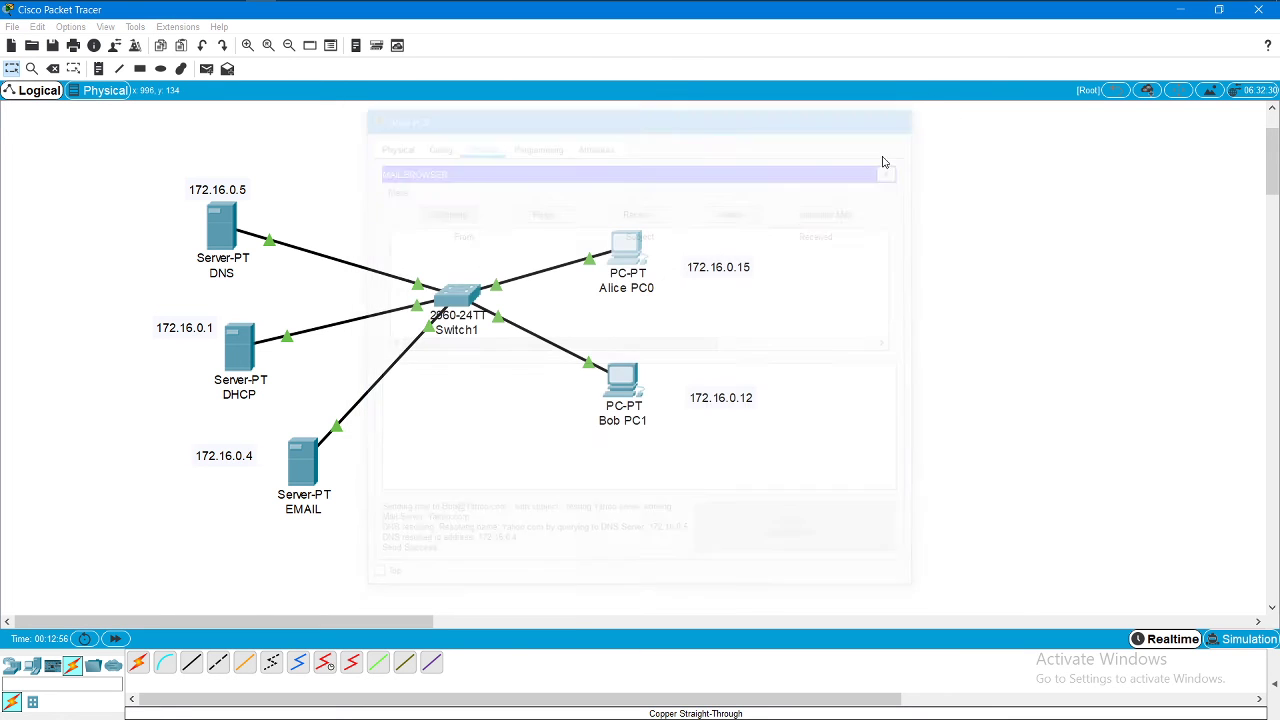
{"action": "left_click", "coordinate": [629, 373]}
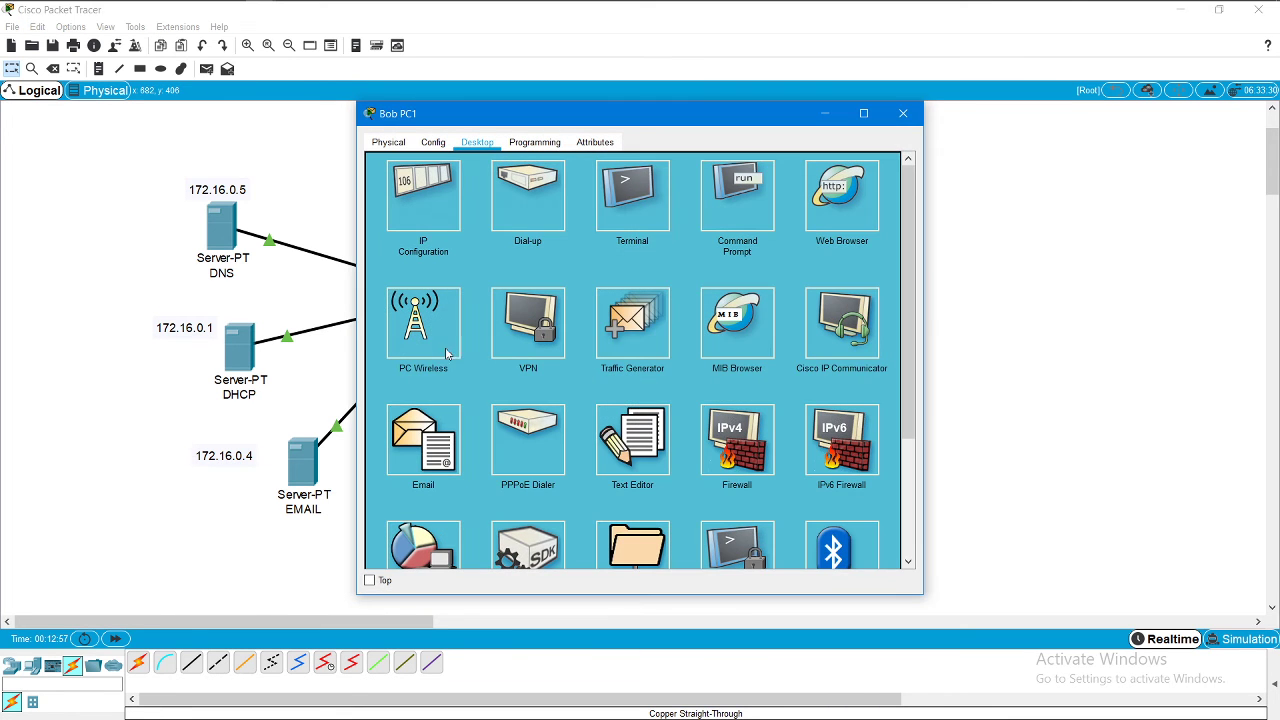
{"action": "left_click", "coordinate": [433, 443]}
{"action": "left_click", "coordinate": [634, 210]}
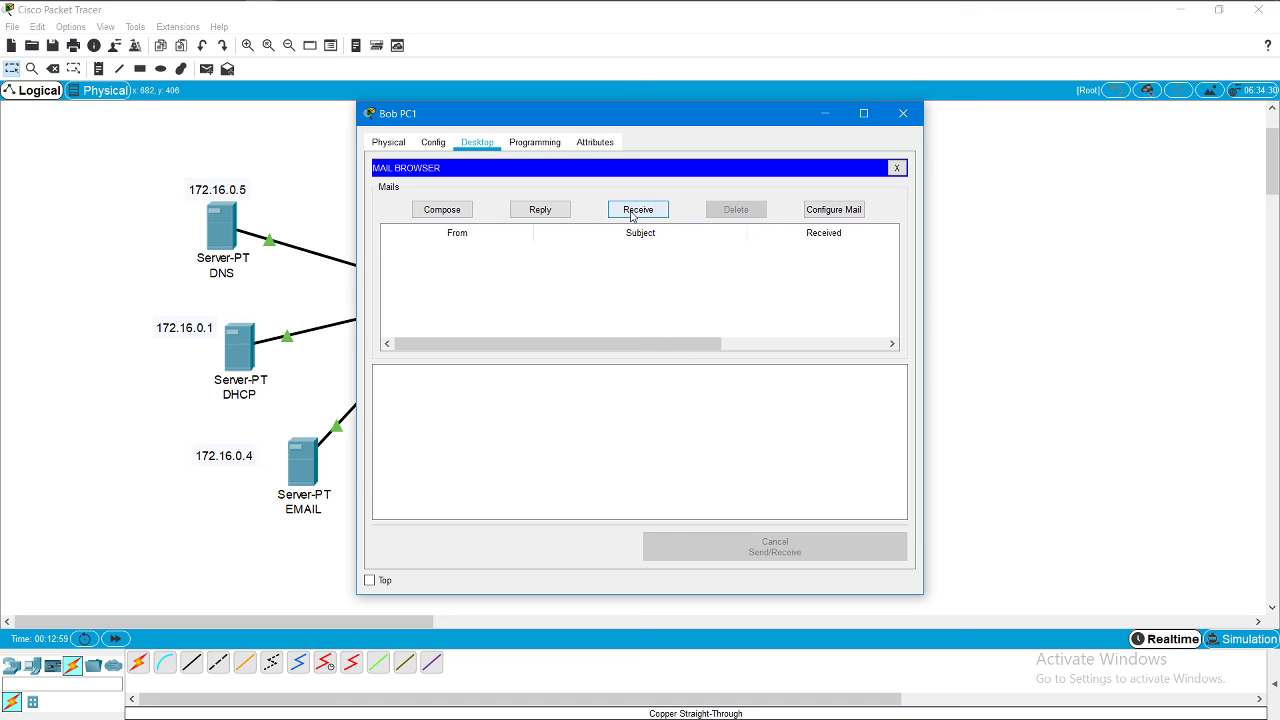
{"action": "left_click", "coordinate": [432, 254]}
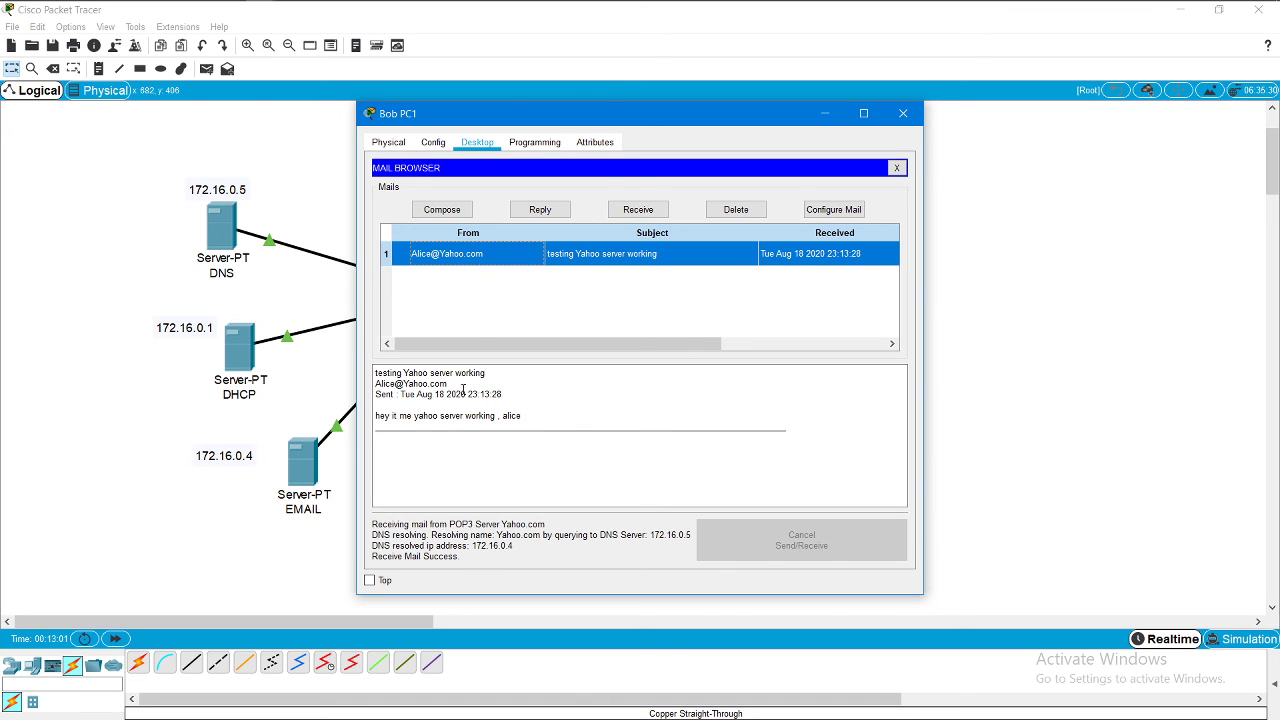
{"action": "left_click_drag", "start_coordinate": [376, 415], "coordinate": [526, 420]}
{"action": "left_click", "coordinate": [572, 293]}
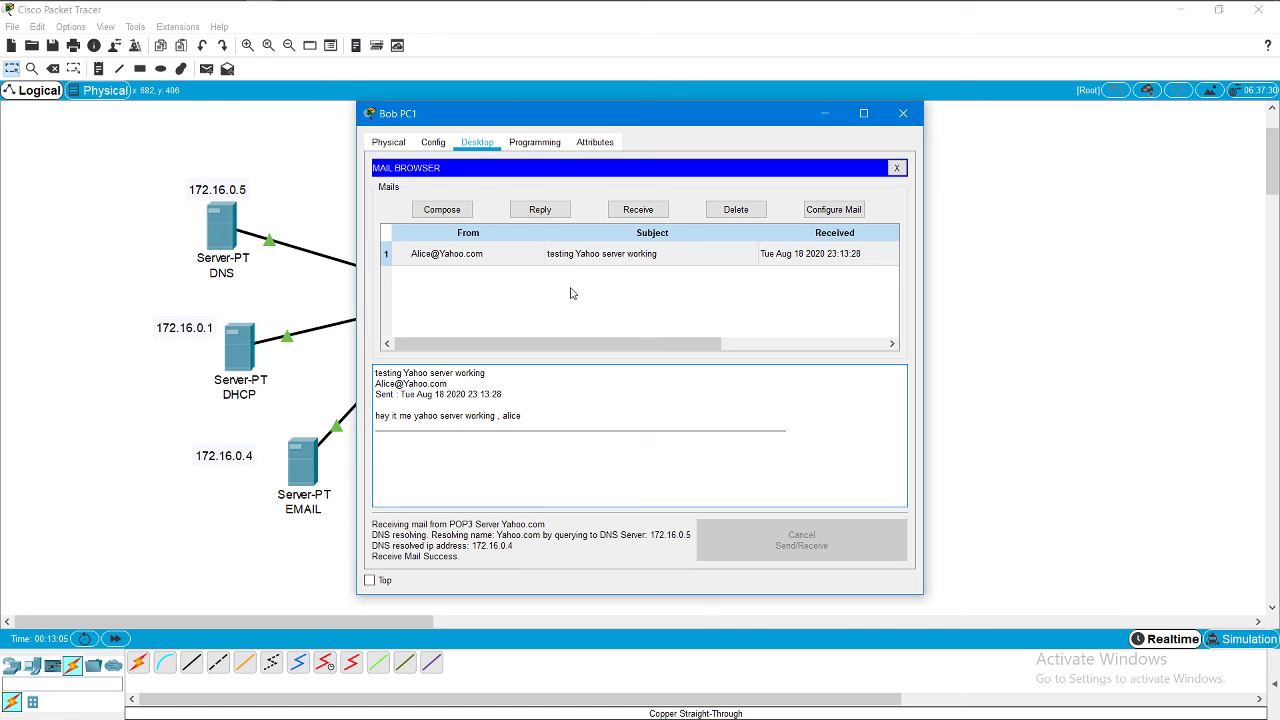
Step: Reply to Alice with 'yes i can see your message' and send it
{"action": "left_click", "coordinate": [540, 209]}
{"action": "left_click", "coordinate": [463, 272]}
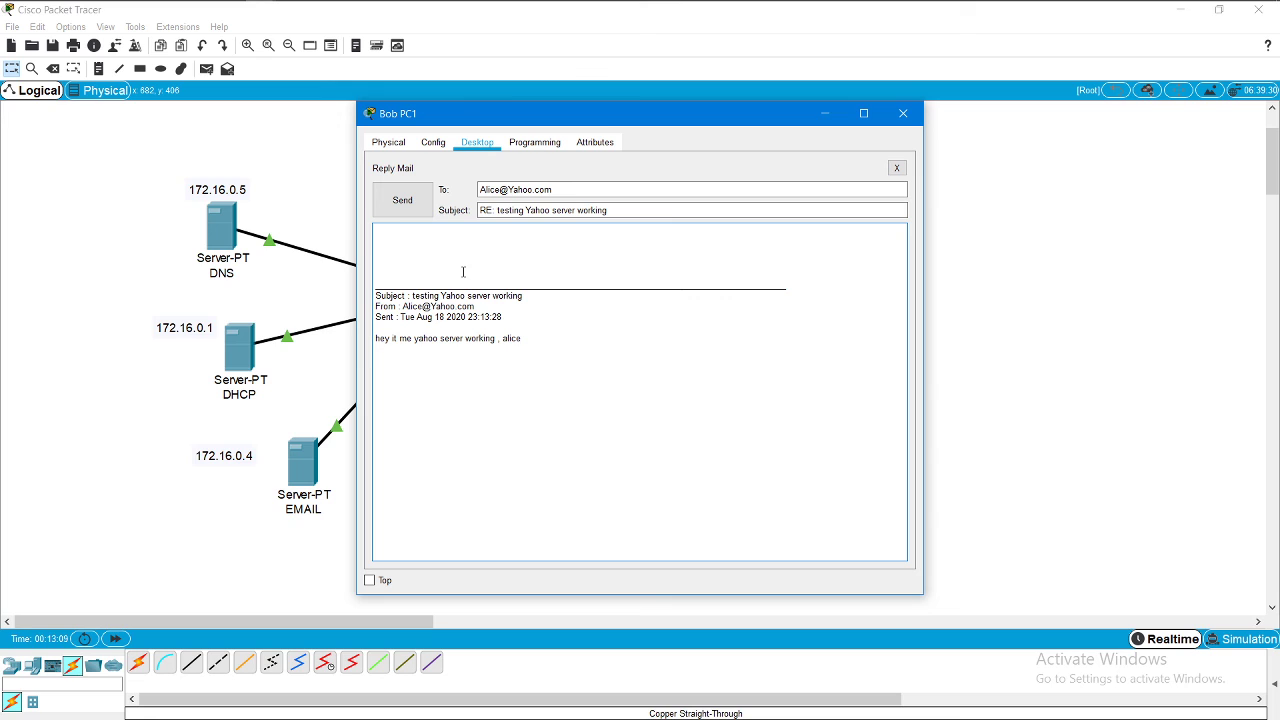
{"action": "type", "text": "yes i can see your message ,great"}
{"action": "left_click", "coordinate": [378, 202]}
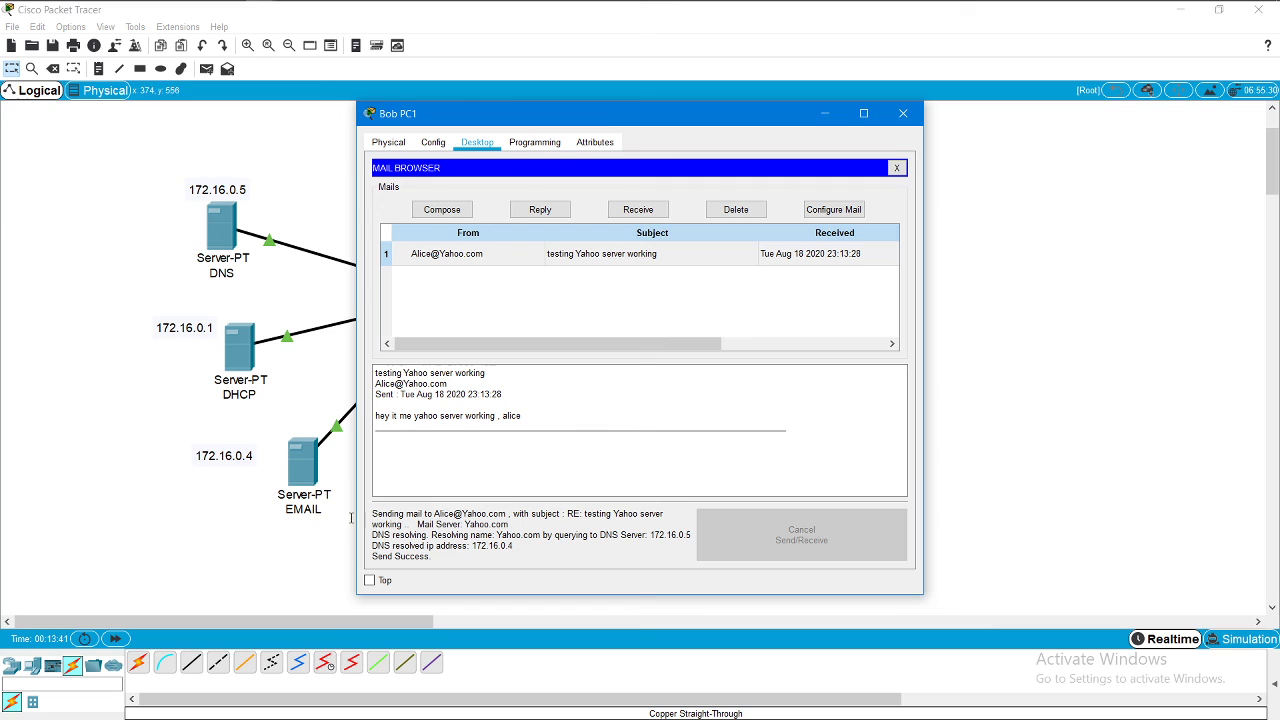
{"action": "left_click", "coordinate": [905, 114]}
Step: On Alice PC0, receive Bob's RE: reply and read his answer
{"action": "left_click", "coordinate": [632, 243]}
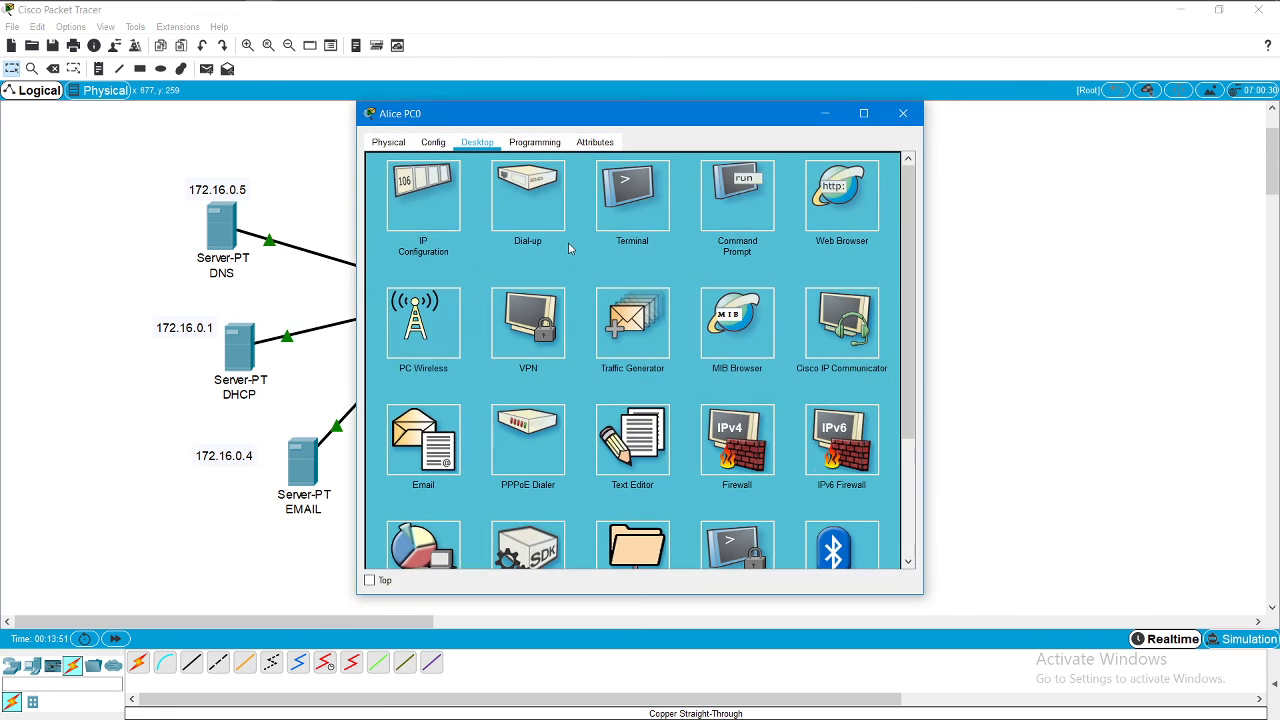
{"action": "left_click", "coordinate": [440, 445]}
{"action": "left_click", "coordinate": [642, 206]}
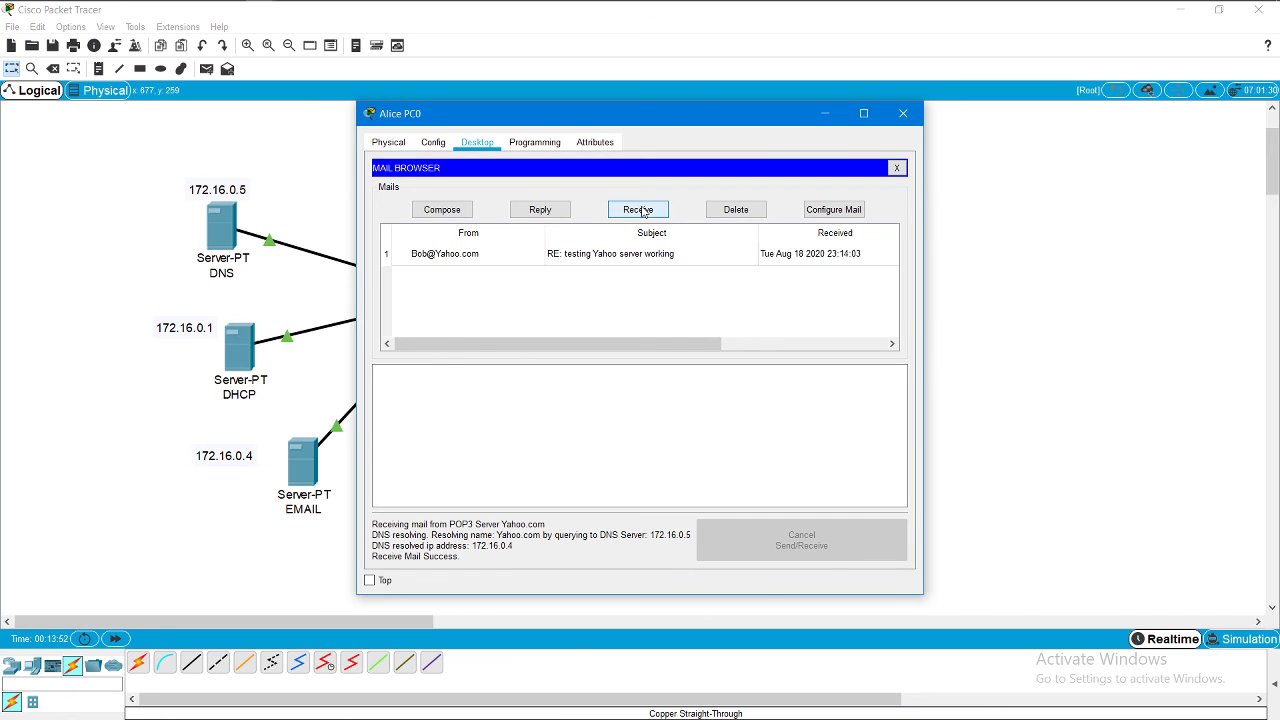
{"action": "left_click", "coordinate": [450, 256]}
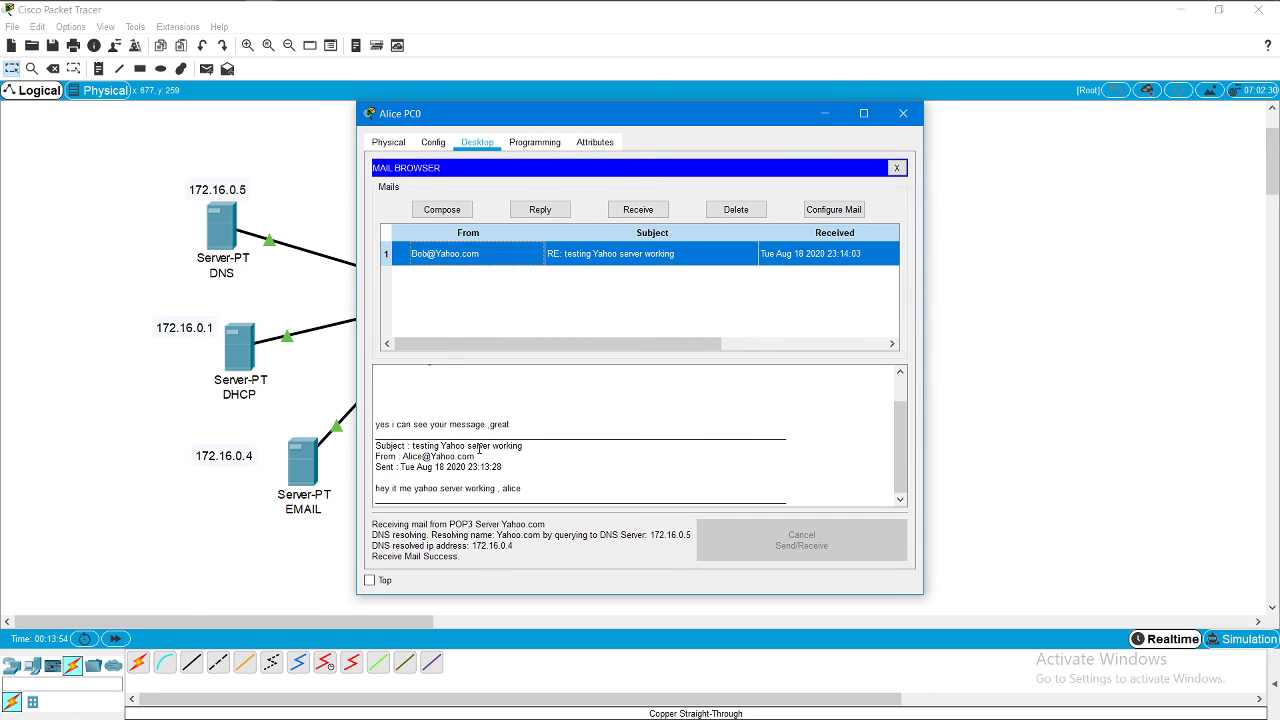
{"action": "left_click", "coordinate": [474, 455]}
{"action": "left_click_drag", "start_coordinate": [517, 490], "coordinate": [376, 490]}
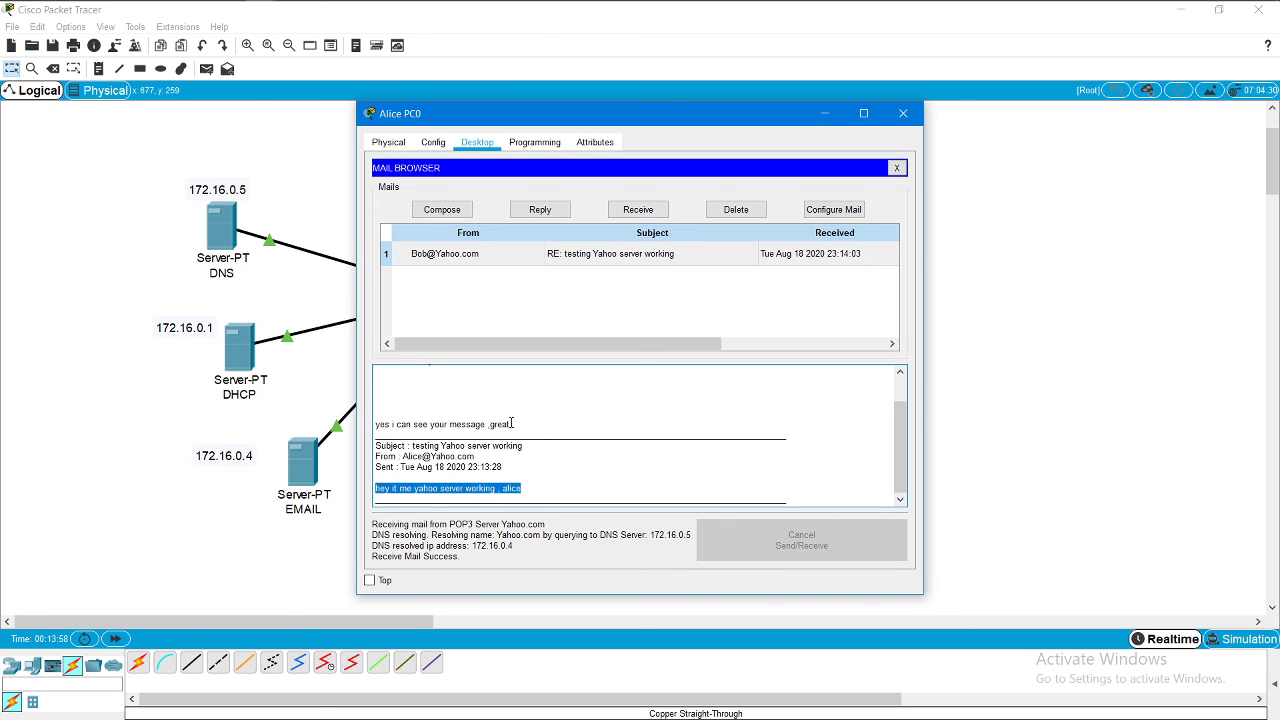
{"action": "left_click_drag", "start_coordinate": [512, 424], "coordinate": [375, 424]}
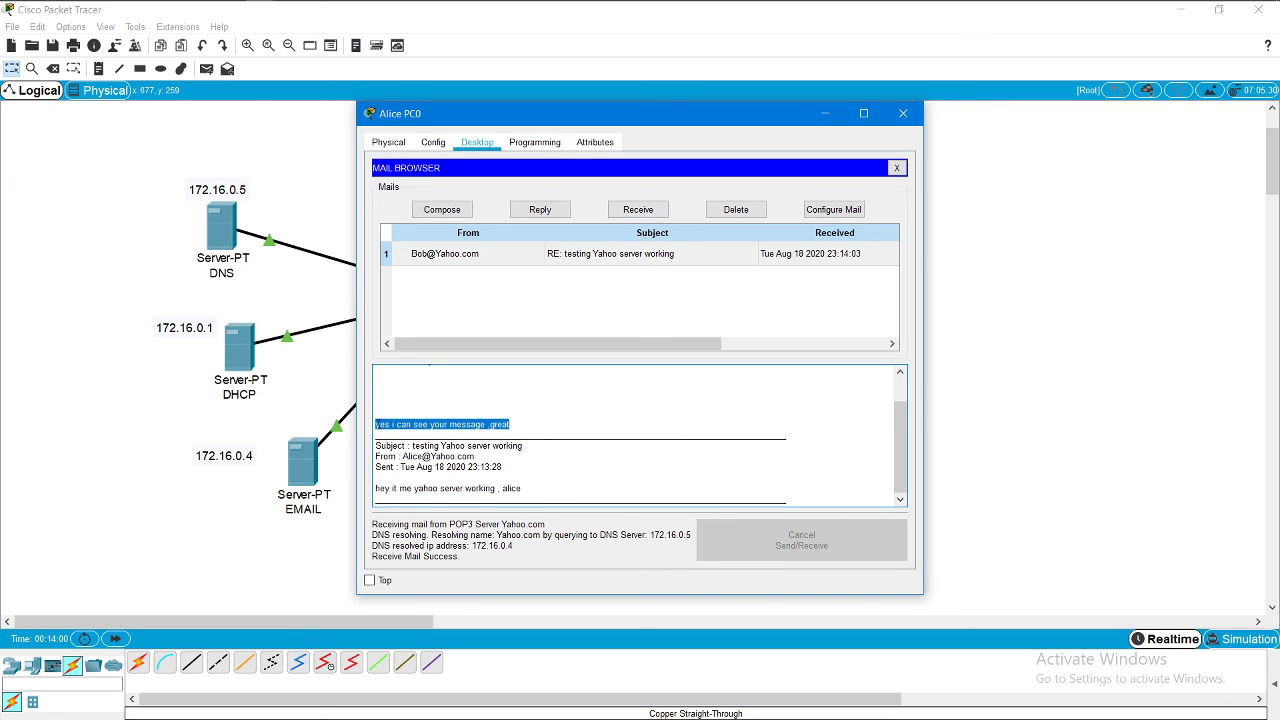
{"action": "left_click", "coordinate": [463, 390]}
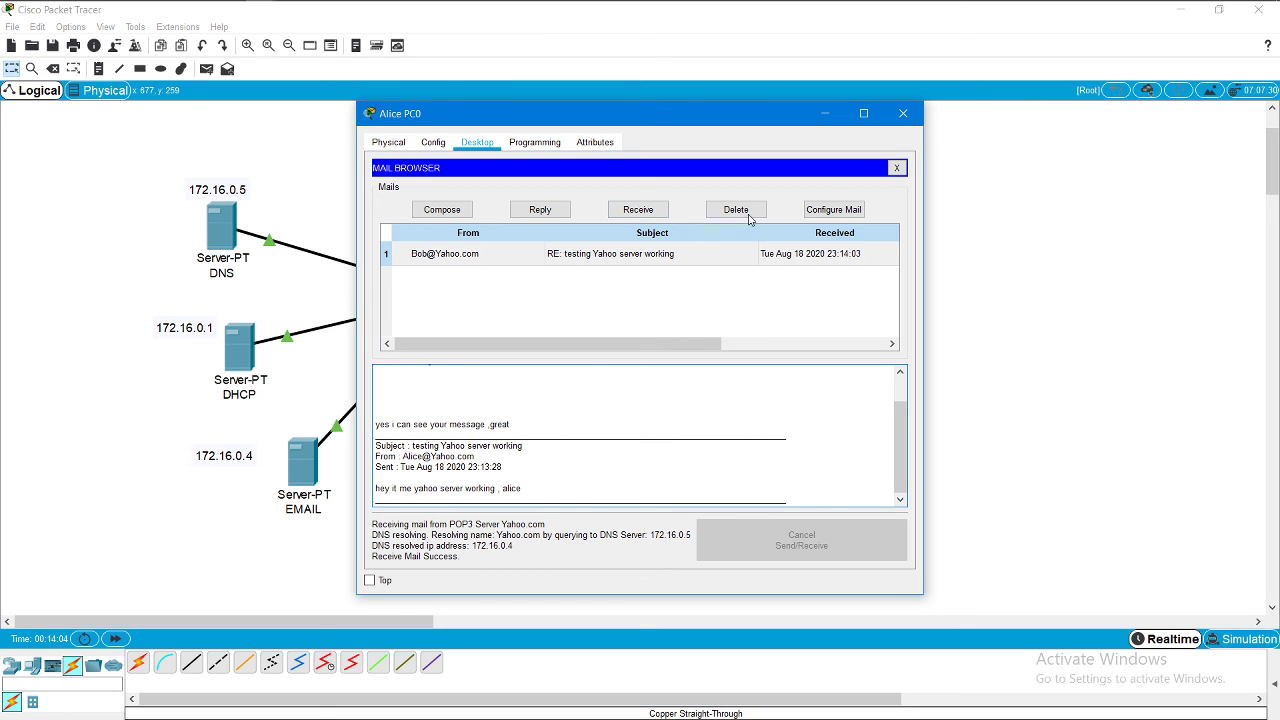
{"action": "left_click", "coordinate": [903, 113]}
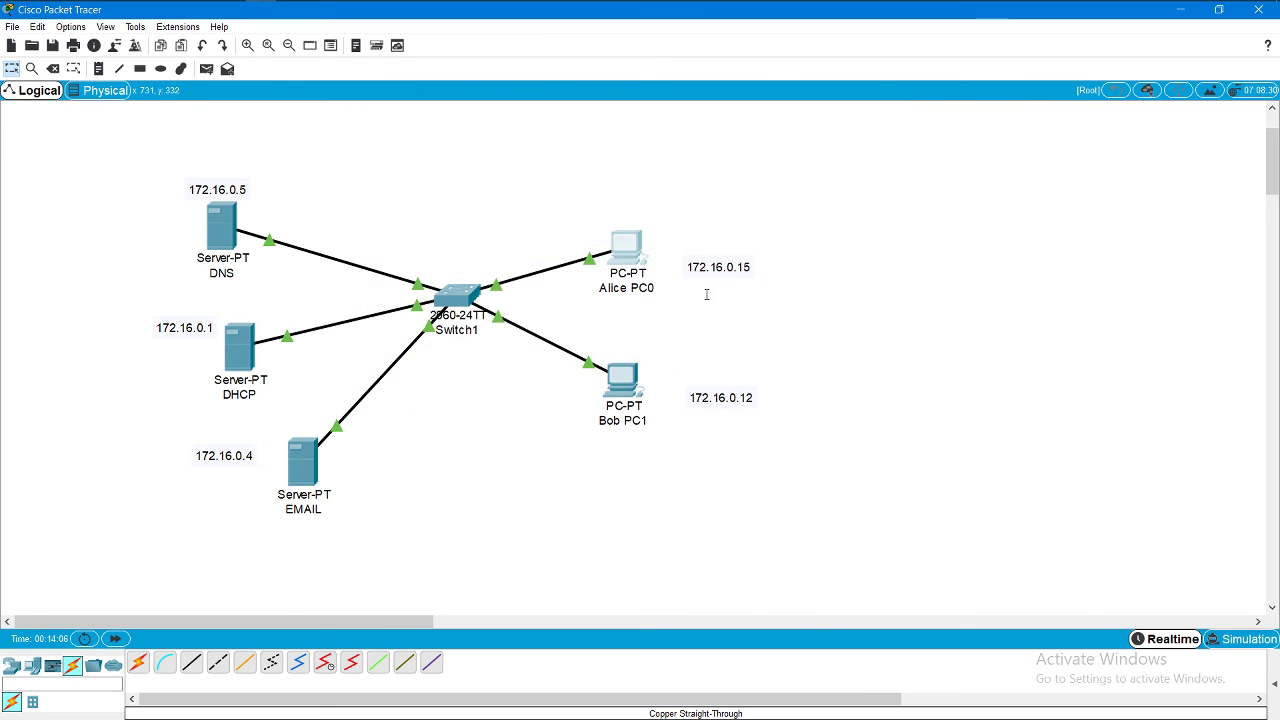
Step: Review the address notes: Alice 172.16.0.15, Bob 172.16.0.12, DNS server 172.16.0.5
{"action": "left_click", "coordinate": [730, 267]}
{"action": "left_click", "coordinate": [730, 376]}
{"action": "left_click", "coordinate": [712, 397]}
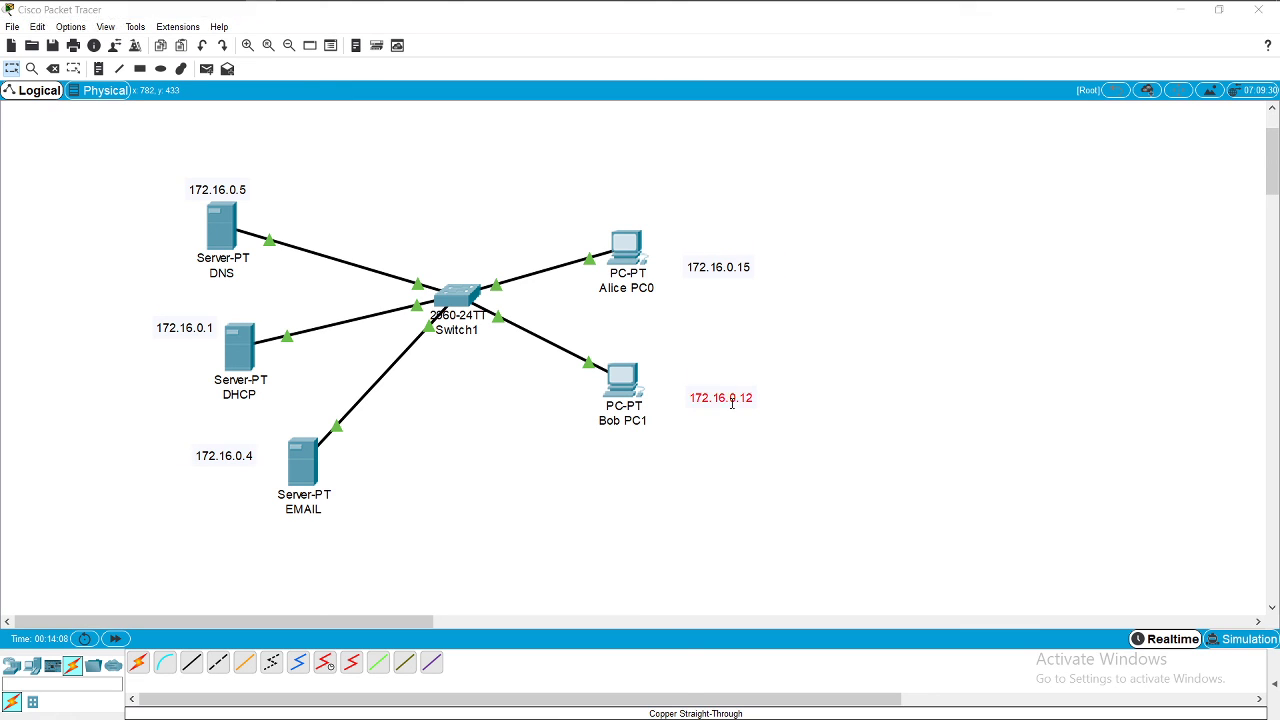
{"action": "left_click", "coordinate": [223, 188]}
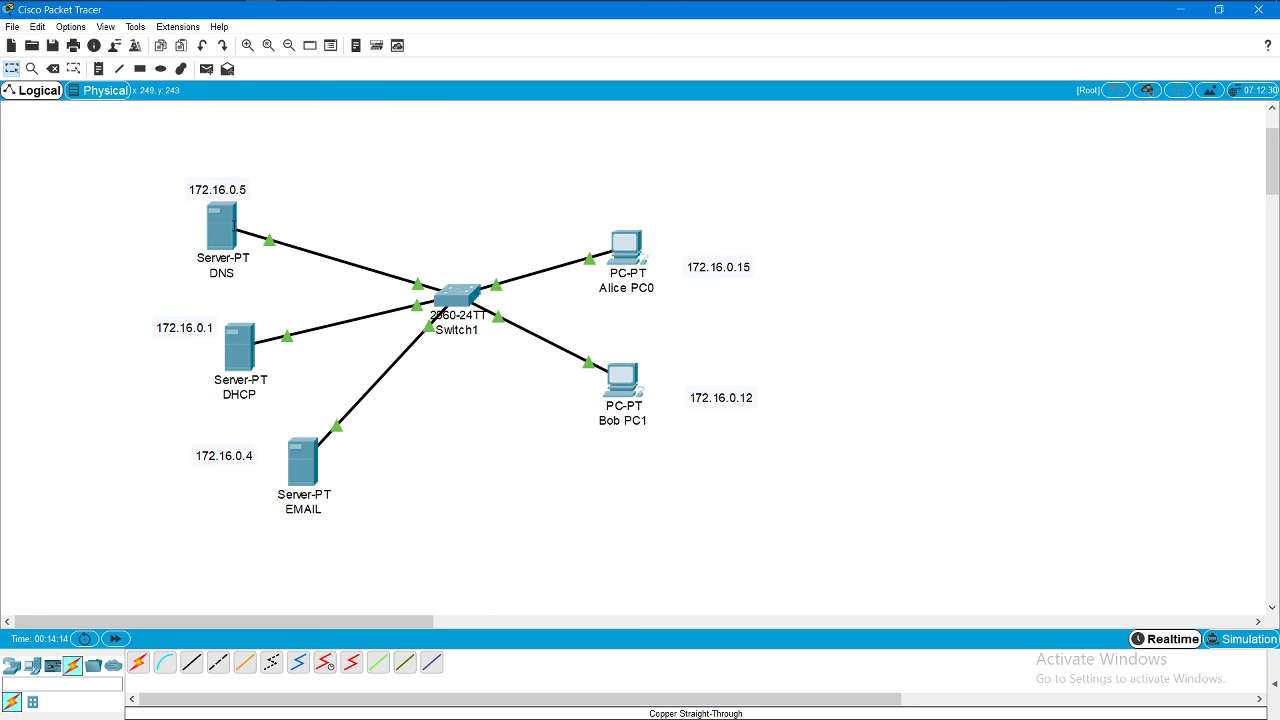
{"action": "mouse_move", "coordinate": [229, 231]}
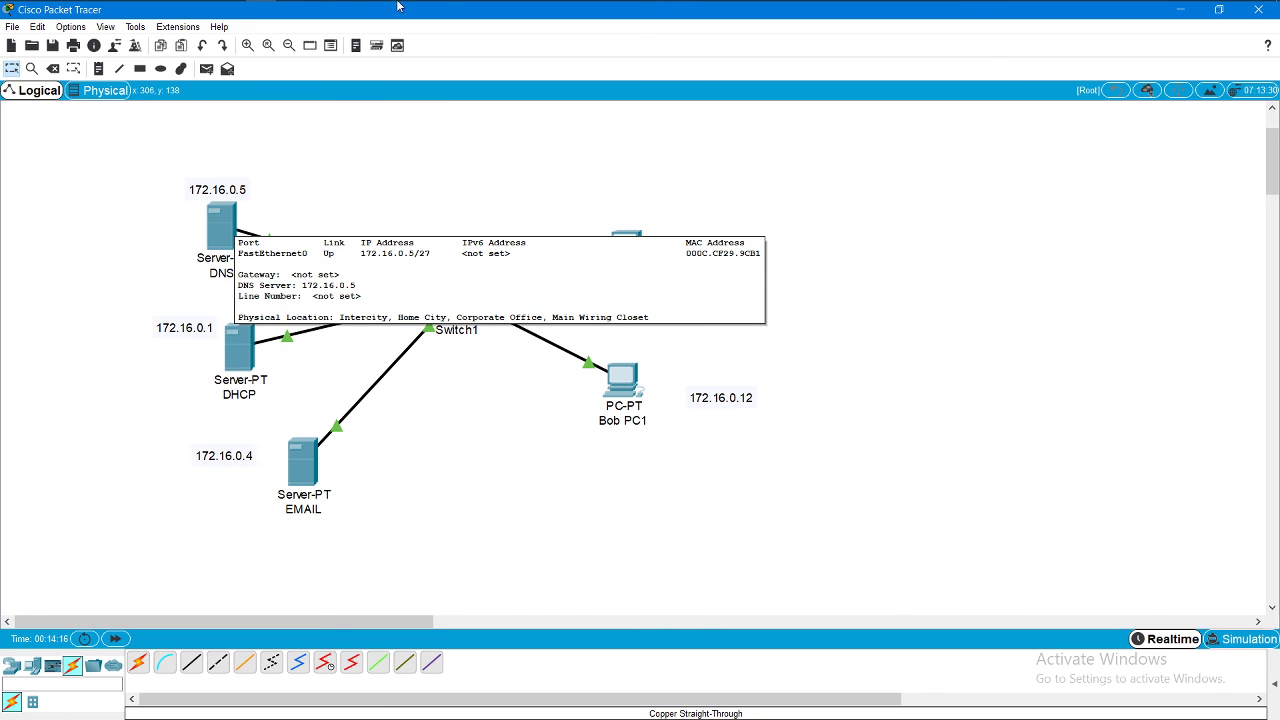